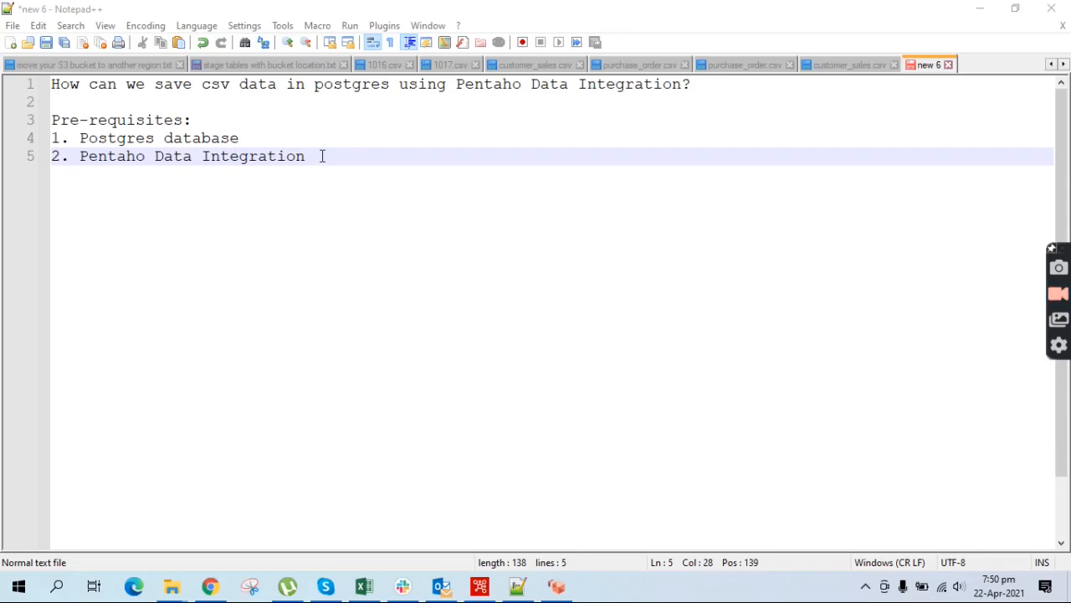
Review the header and ten data rows of customer_sales.csv in Notepad++, then go to Spoon
click(847, 65)
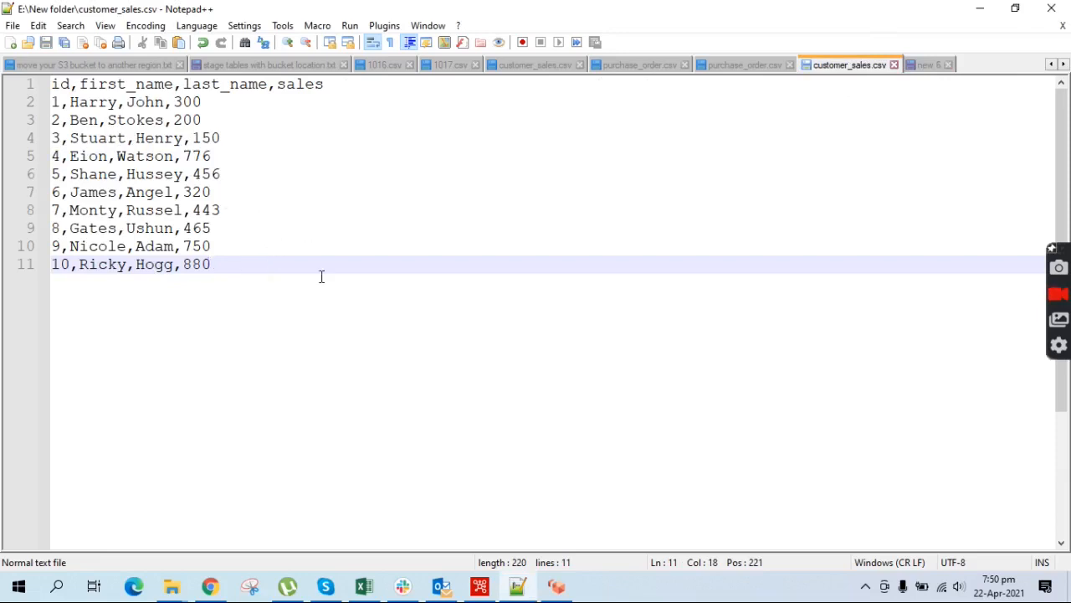
drag(224, 264, 52, 102)
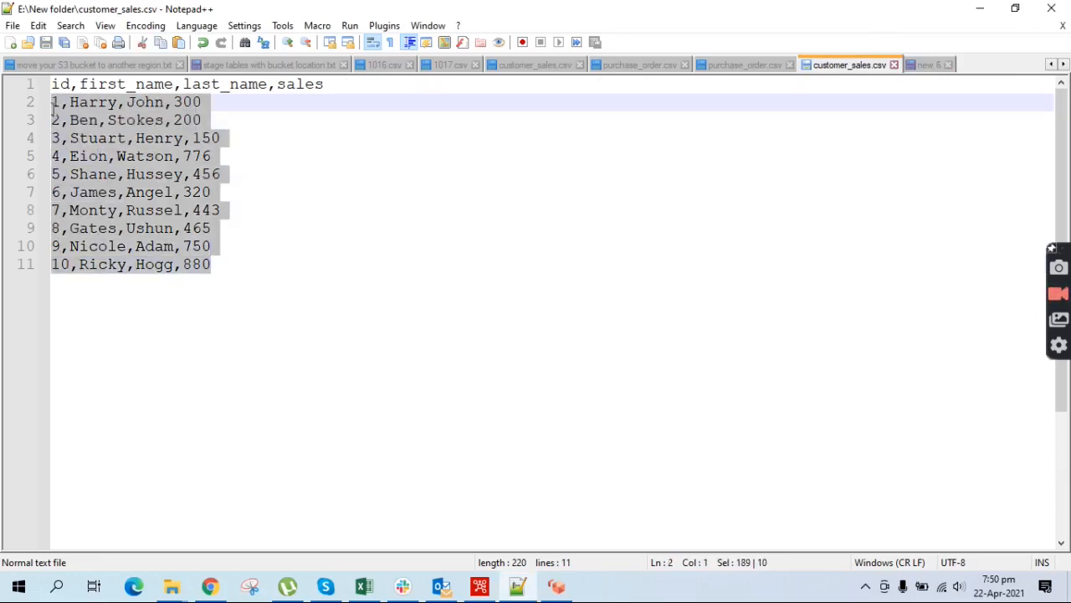
drag(341, 88, 41, 84)
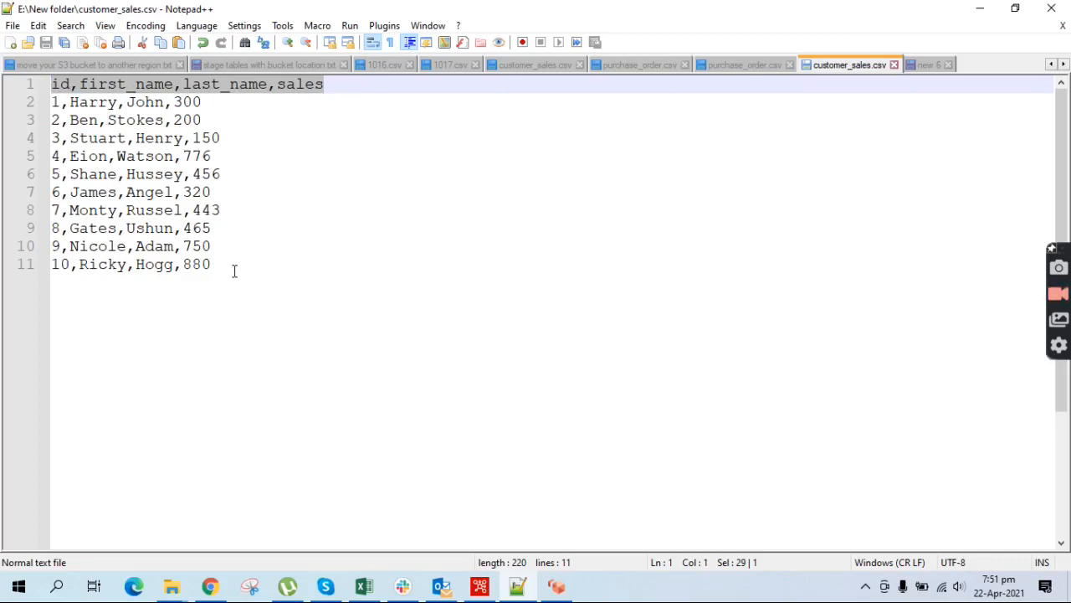
drag(234, 270, 41, 110)
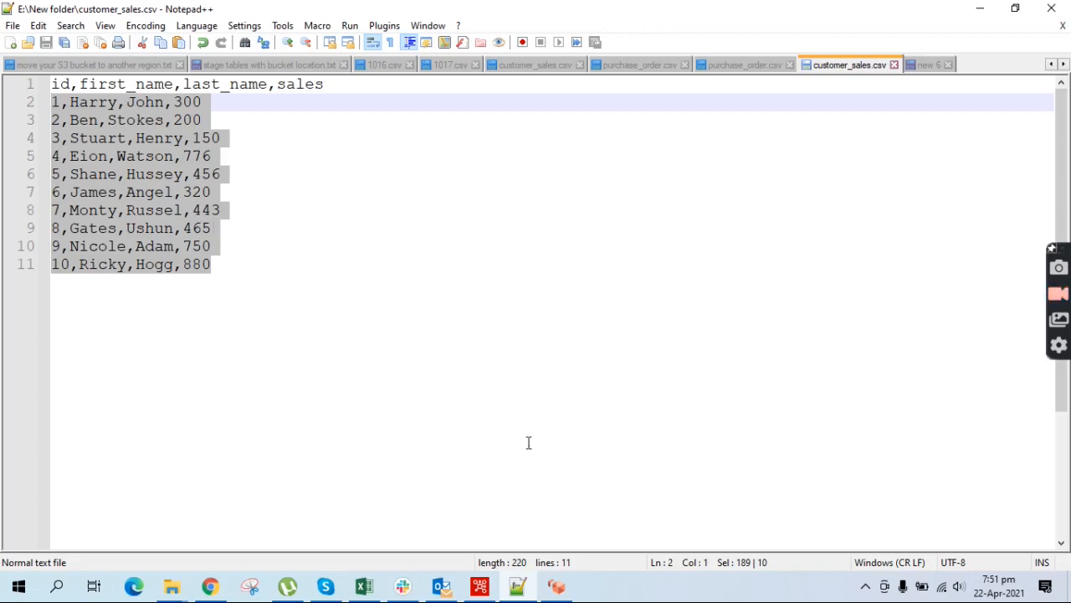
click(491, 587)
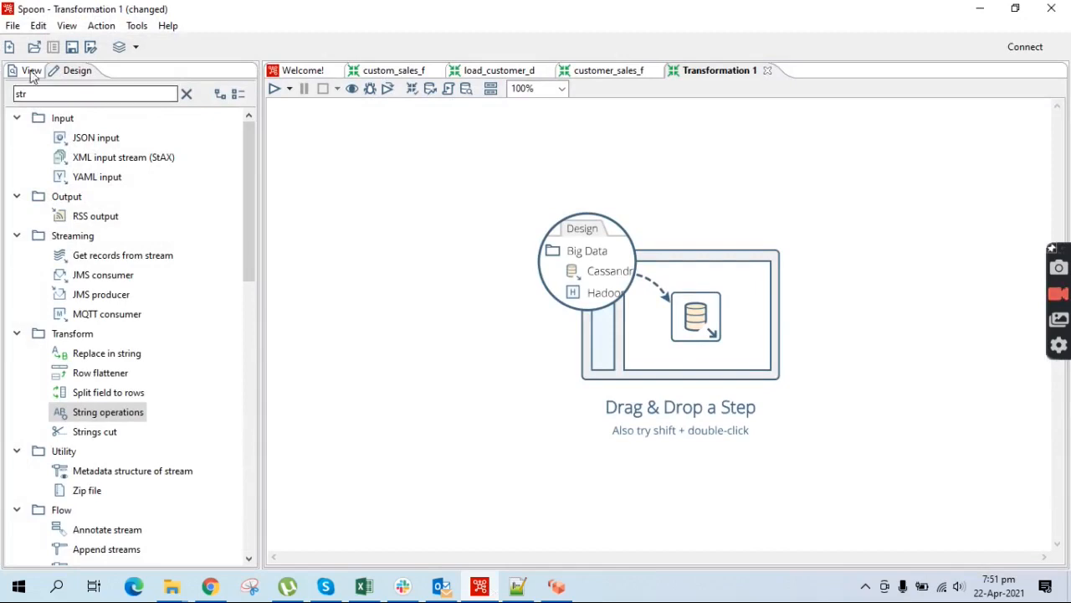
Create a new blank transformation and filter the Design step palette by 'data'
click(13, 27)
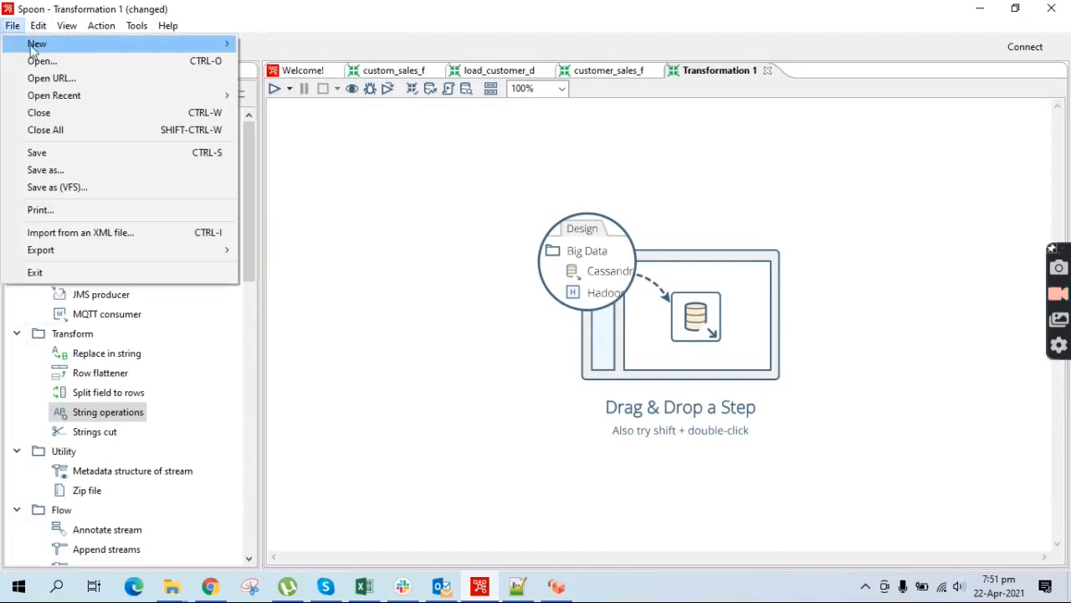
mouse_move(224, 43)
click(288, 46)
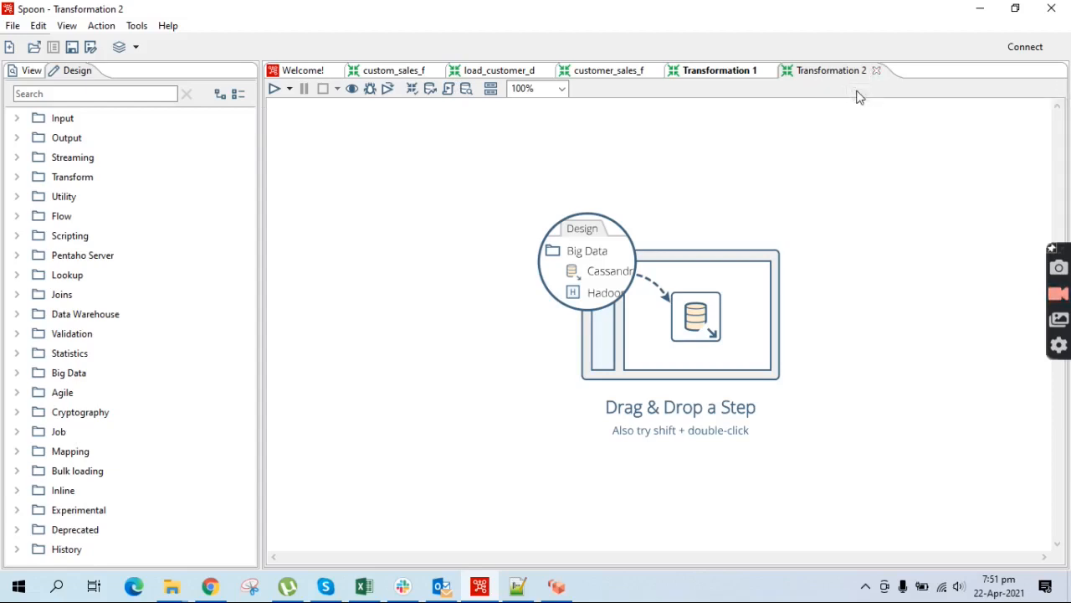
click(117, 93)
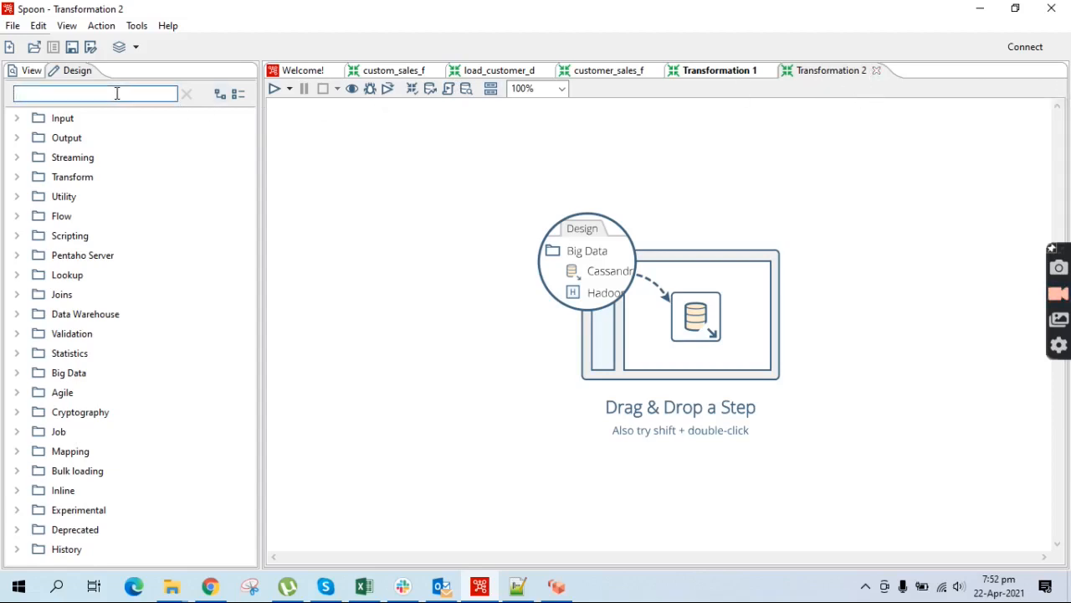
text(data)
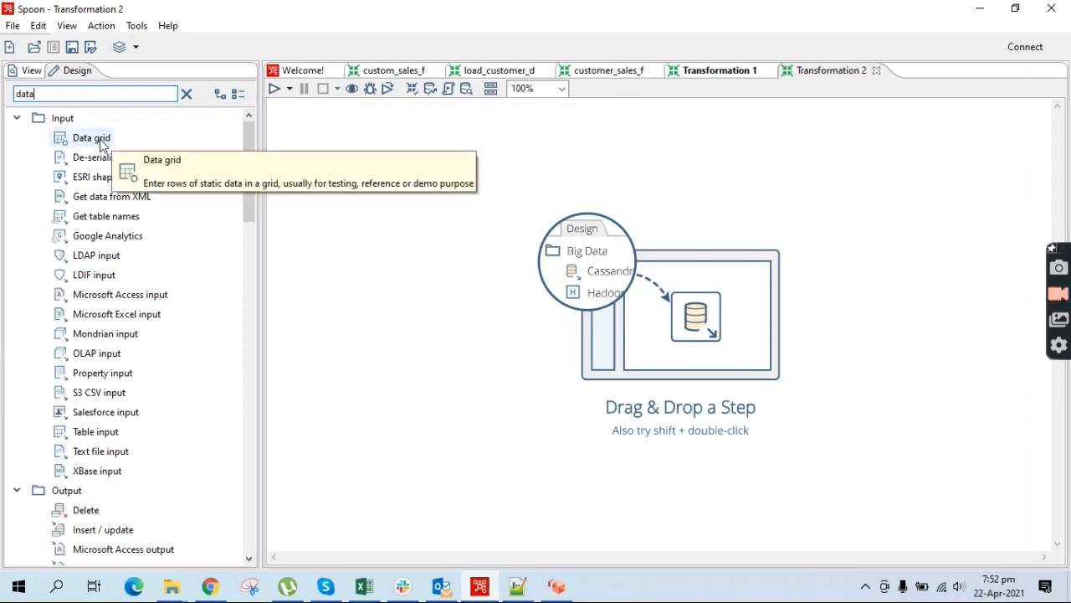
Place a Data grid step with a String field named filename, and start editing its data row
drag(100, 144, 406, 204)
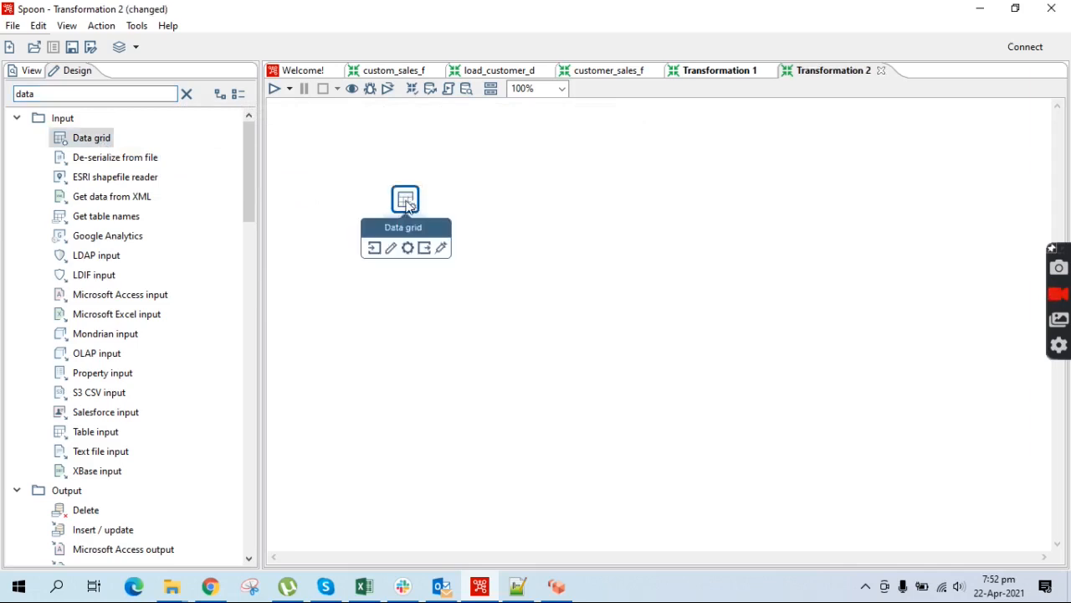
double_click(407, 201)
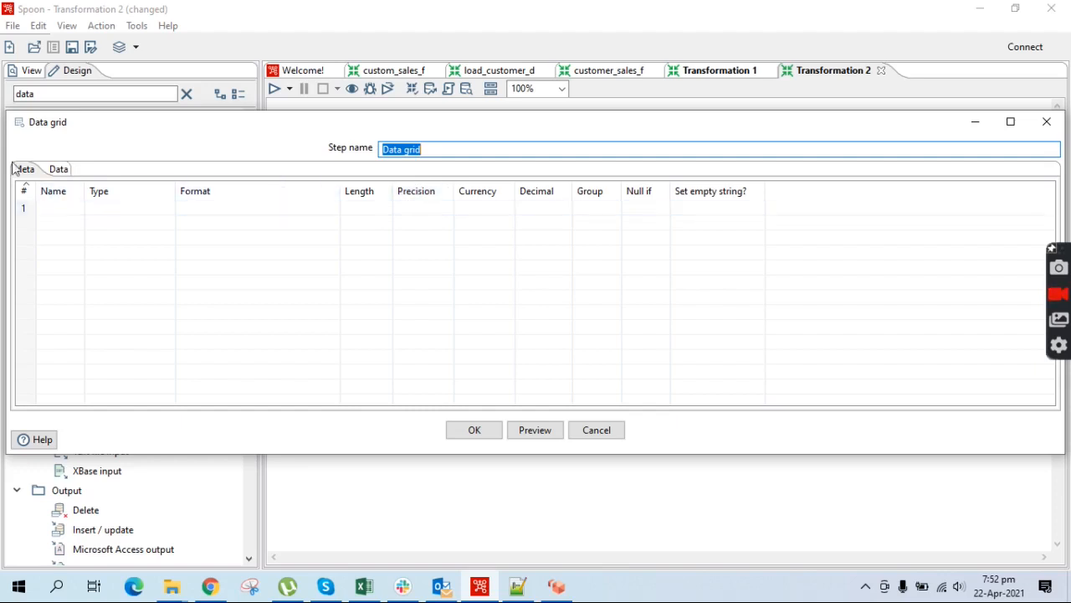
click(55, 209)
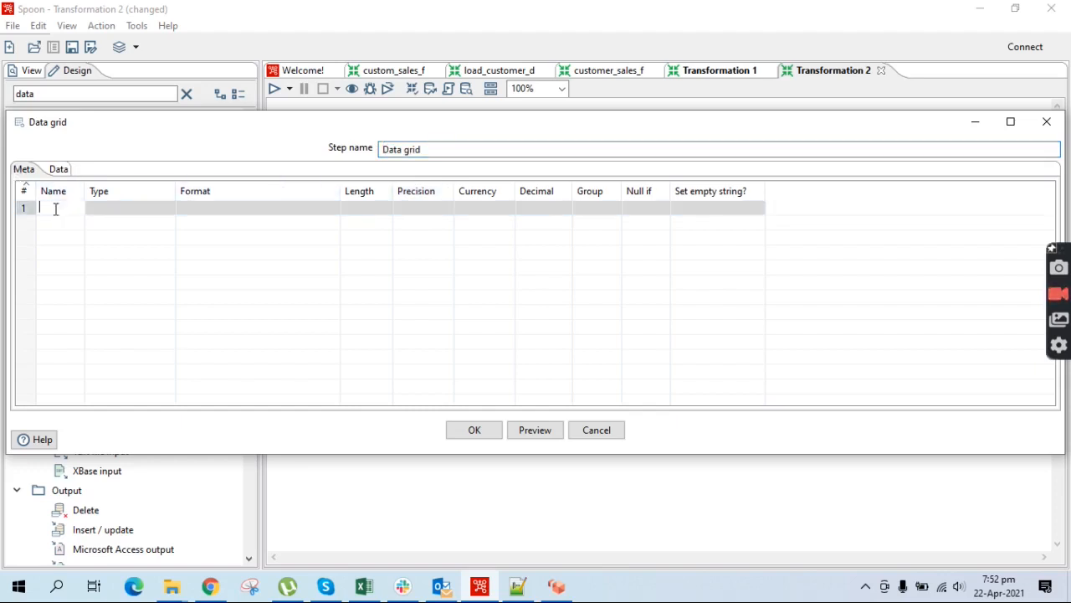
text(filename)
key(Return)
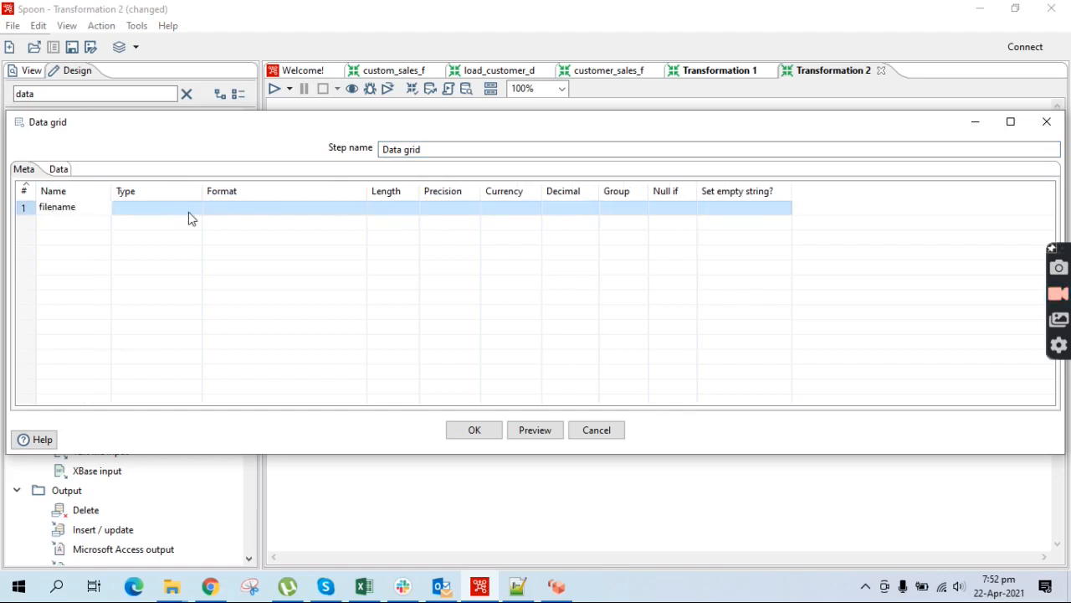
click(194, 214)
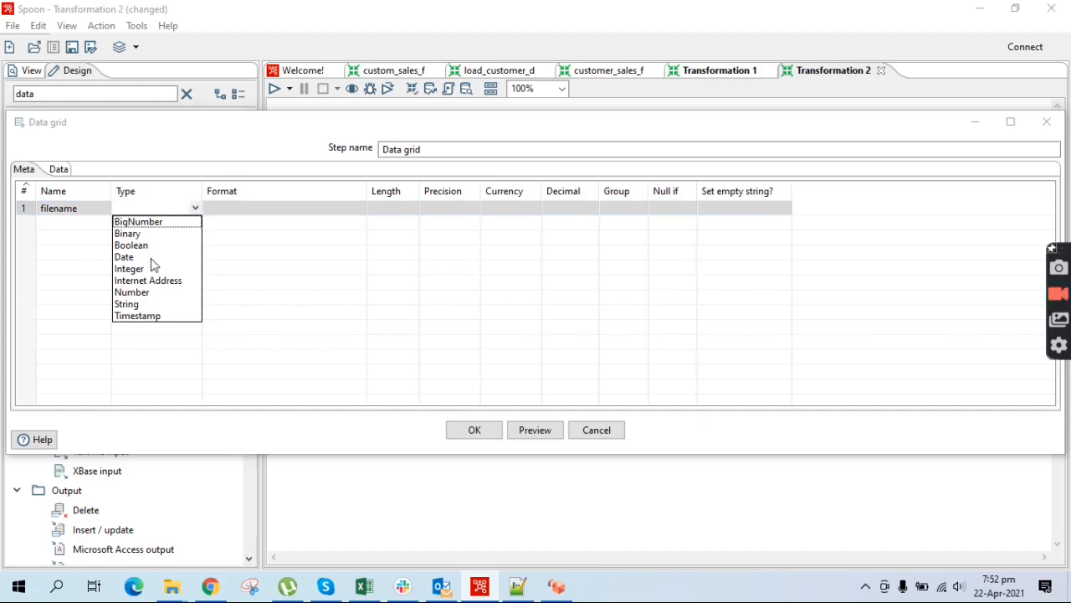
click(130, 304)
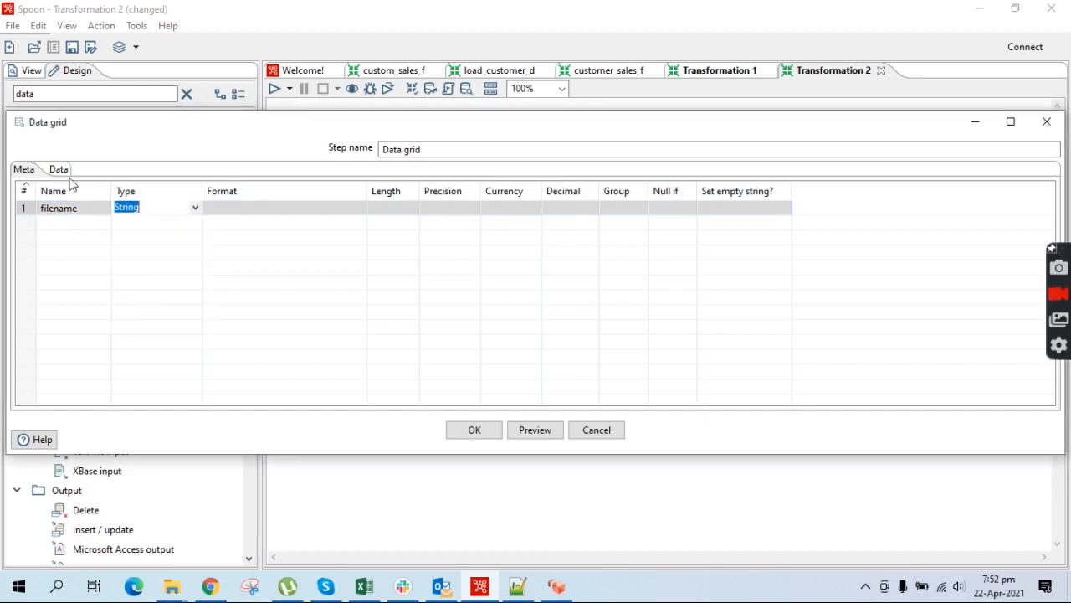
click(62, 172)
click(63, 207)
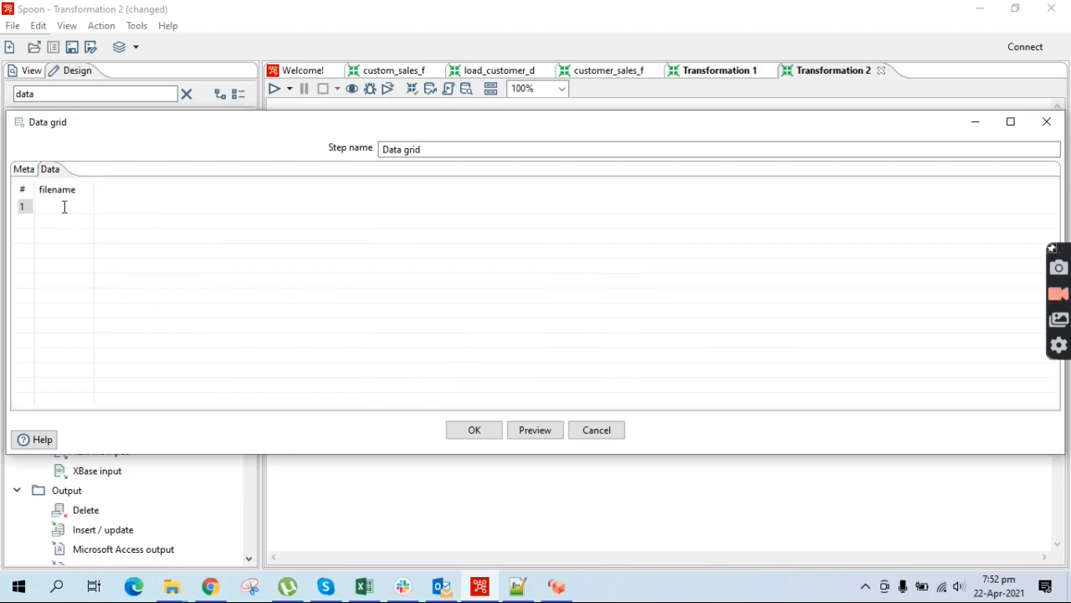
Browse File Explorer to E:\New folder holding customer_sales and copy the folder path
click(172, 586)
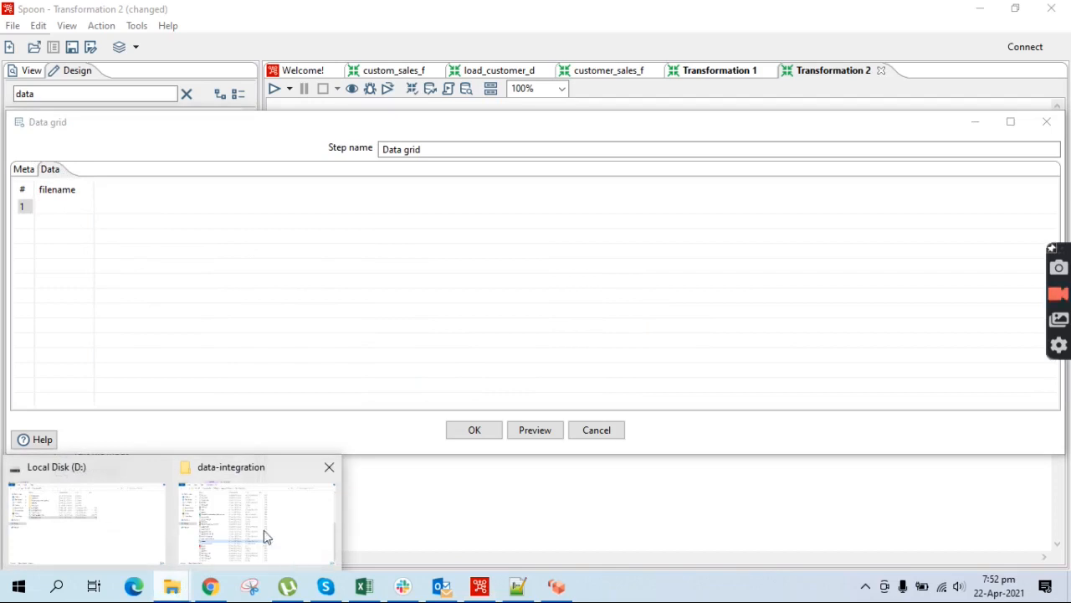
click(86, 527)
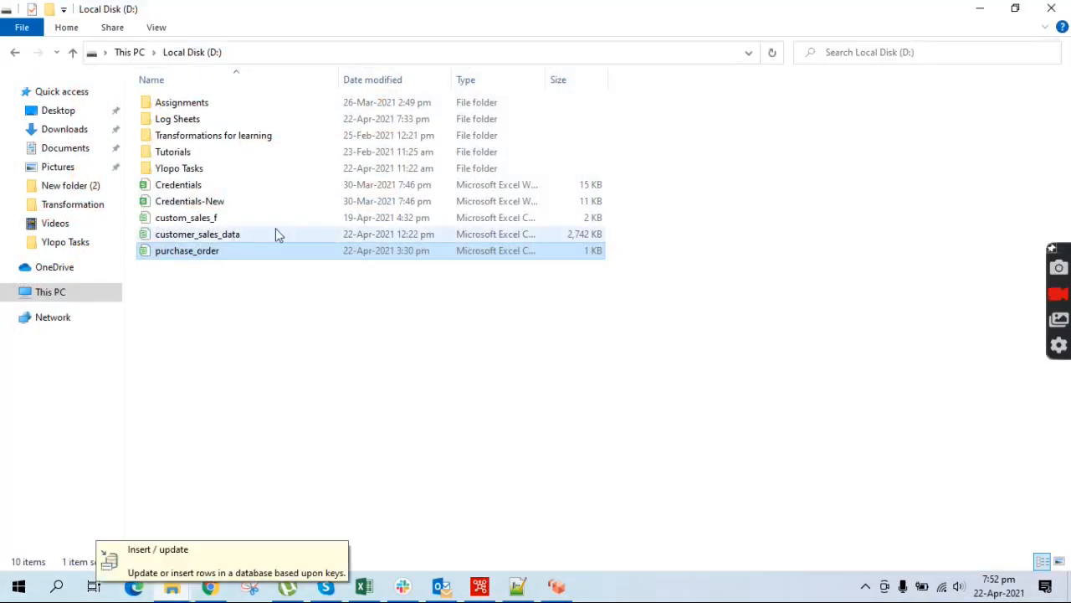
click(86, 295)
double_click(643, 234)
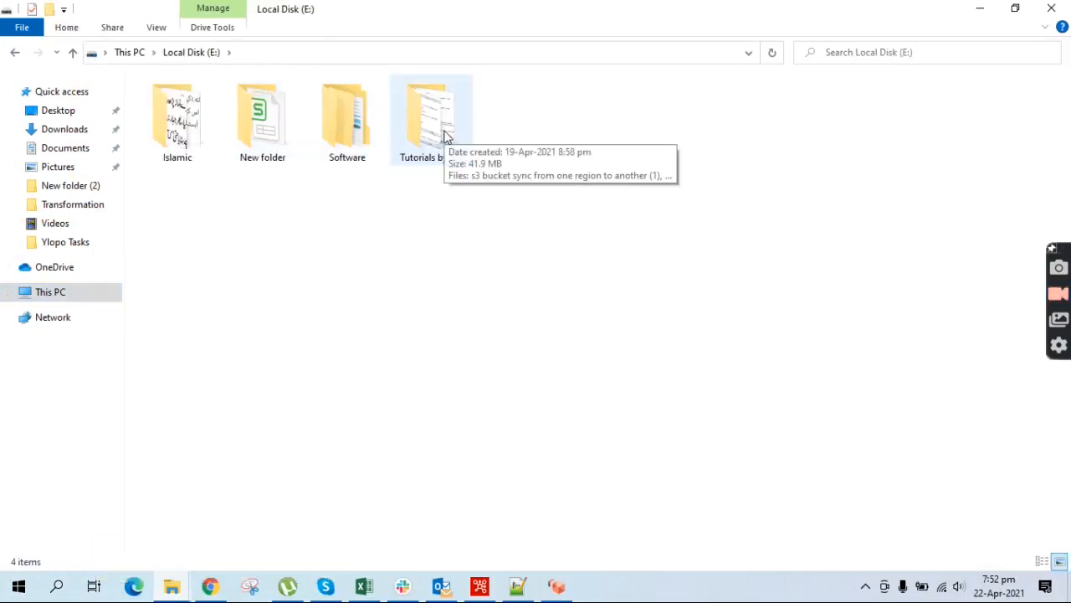
double_click(262, 125)
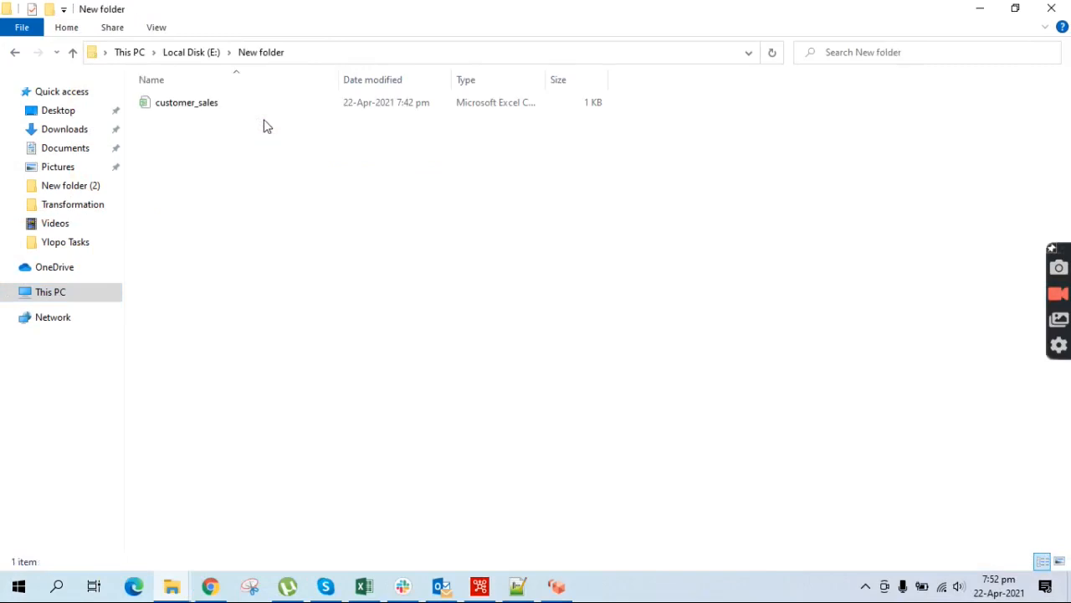
click(301, 51)
key(ctrl+c)
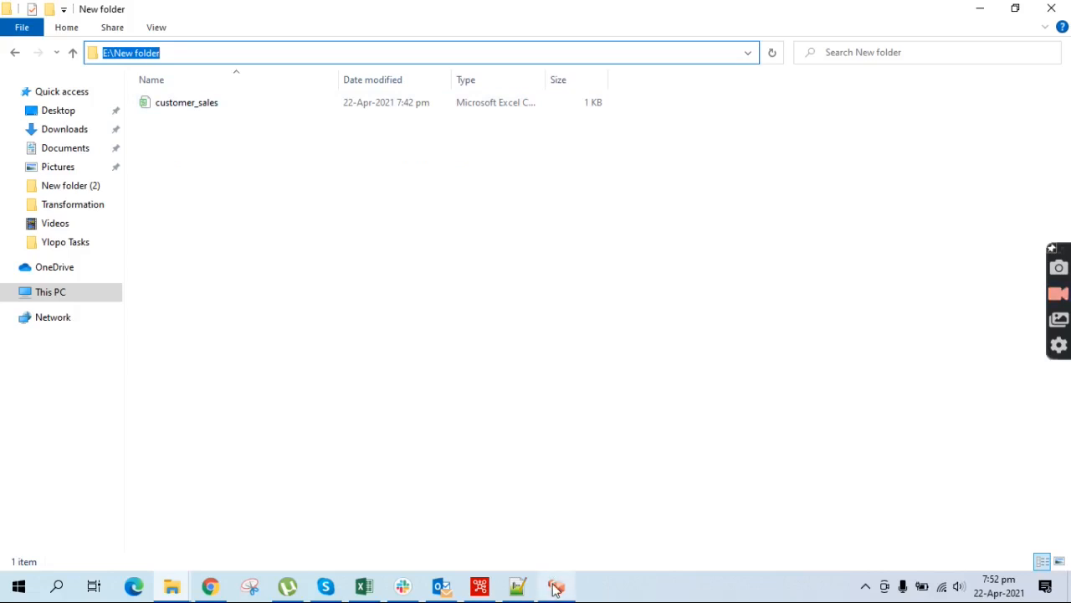
Enter E:\New folder\customer_sales.csv as row 1's filename value and close the Data grid dialog
mouse_move(555, 589)
click(480, 588)
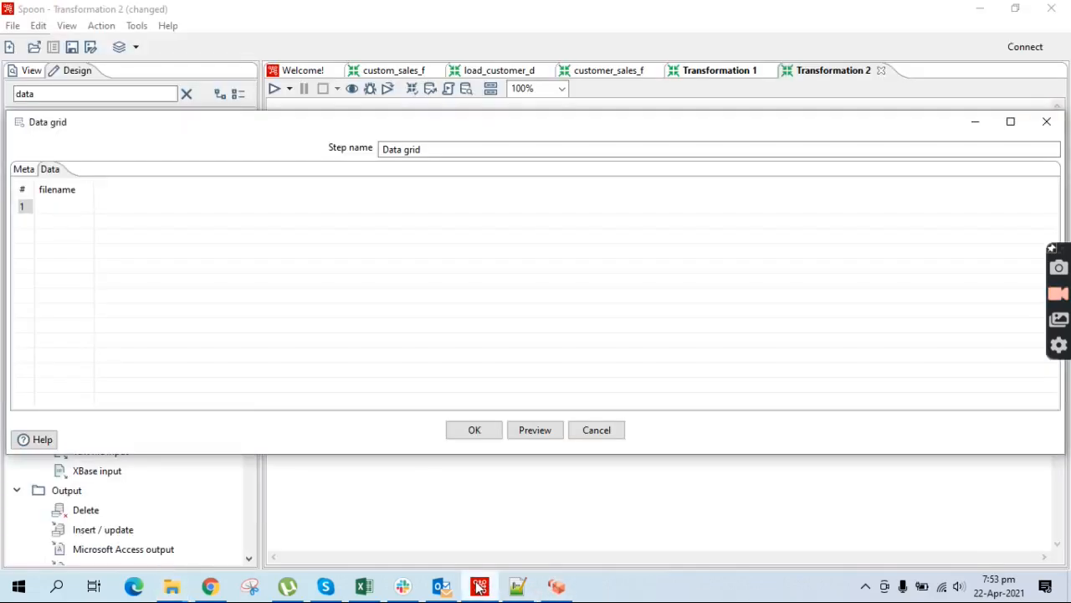
click(58, 204)
key(ctrl+v)
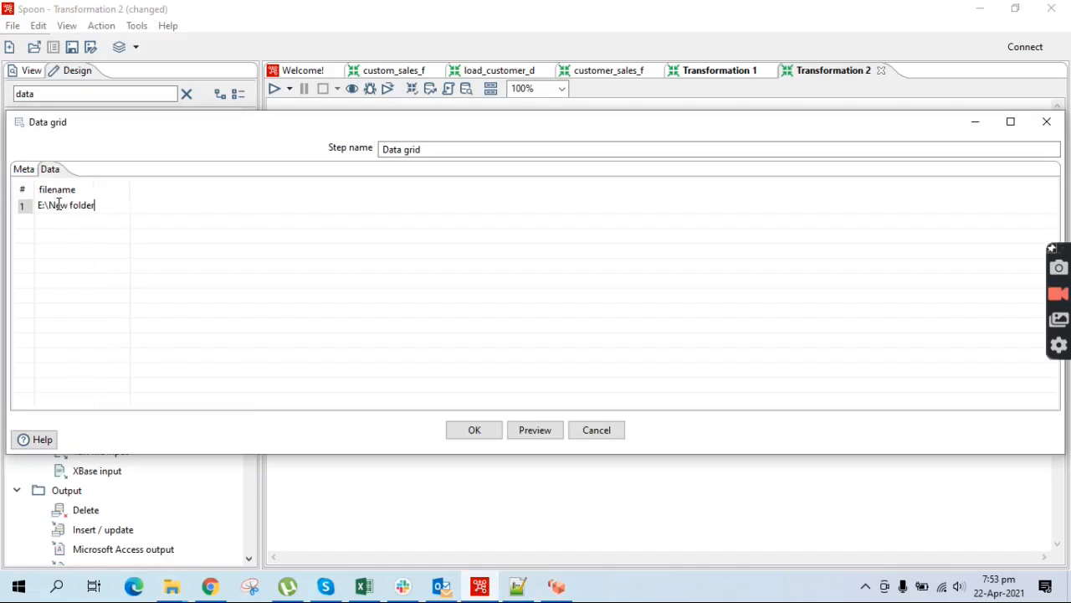
text(\customer_sales)
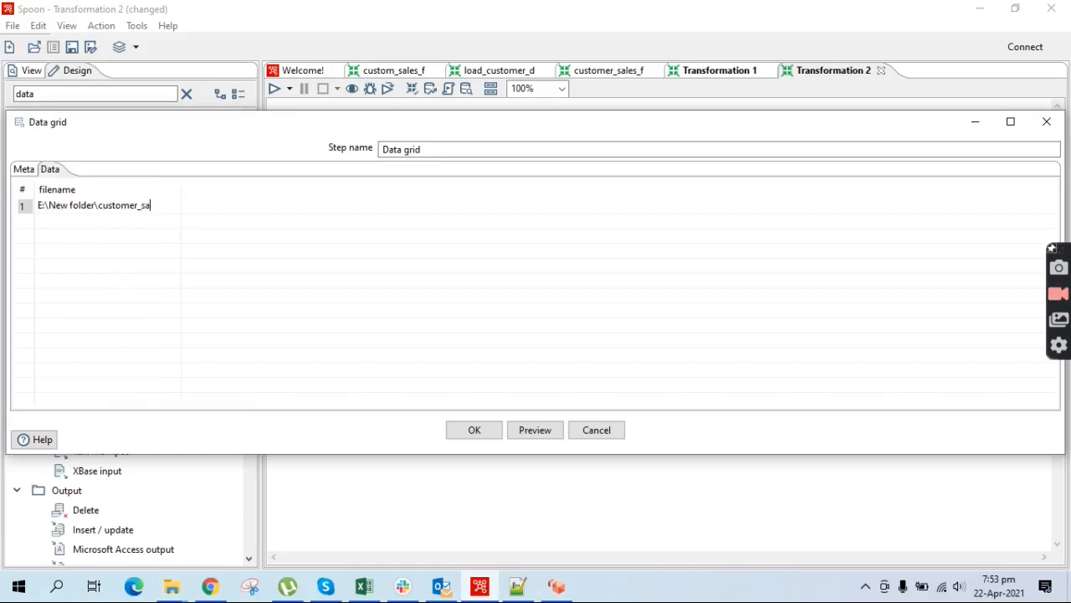
key(BackSpace)
key(BackSpace)
key(BackSpace)
text(l)
key(BackSpace)
text(les.csv)
click(487, 431)
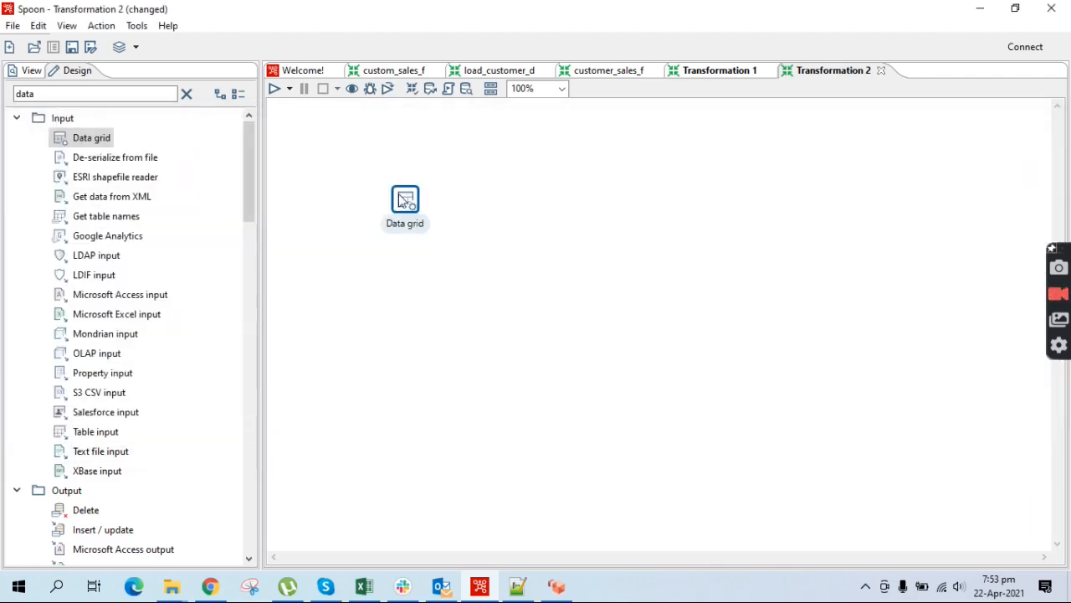
mouse_move(399, 195)
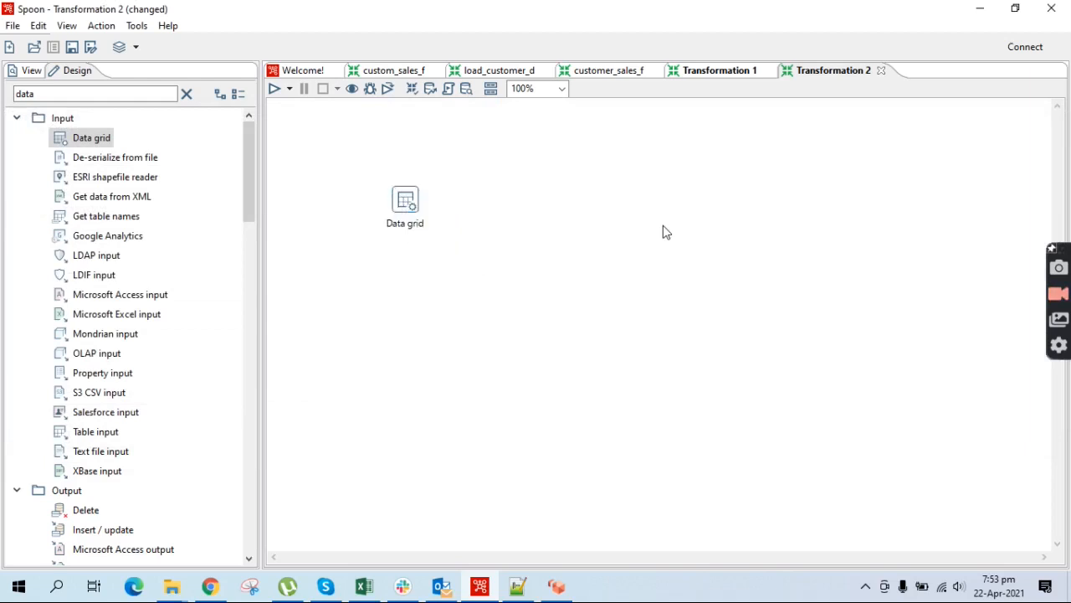
Save the transformation as customer_sales_demo
key(ctrl+s)
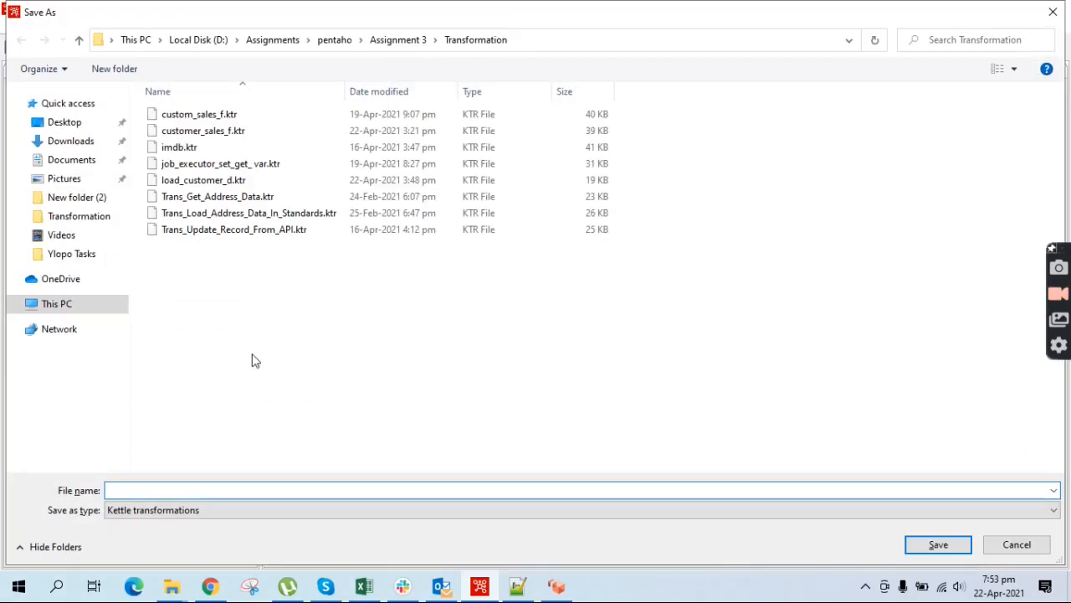
text(cus)
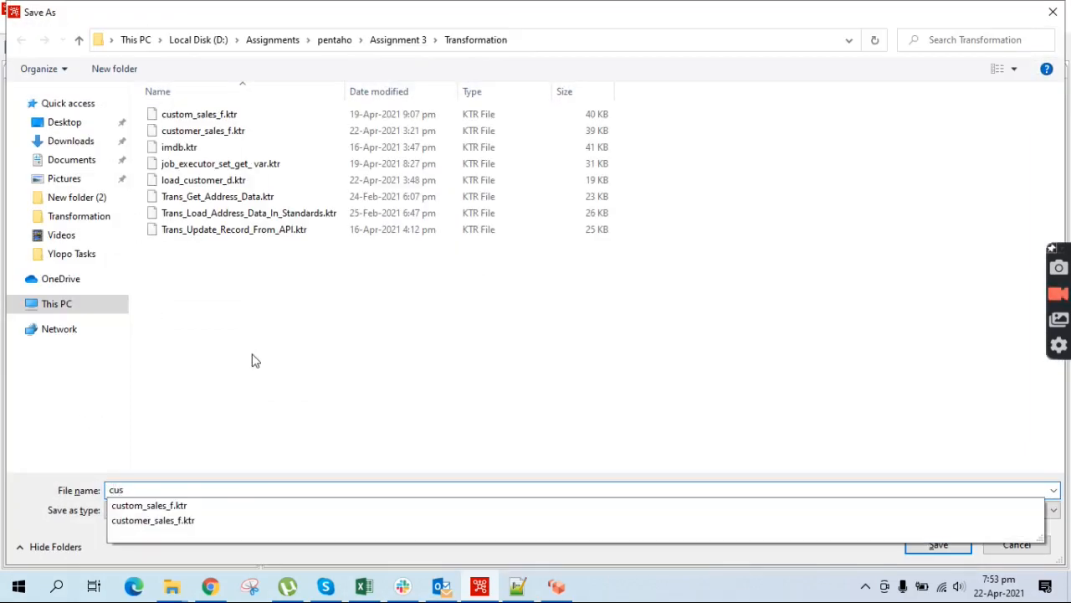
text(tomer_sa)
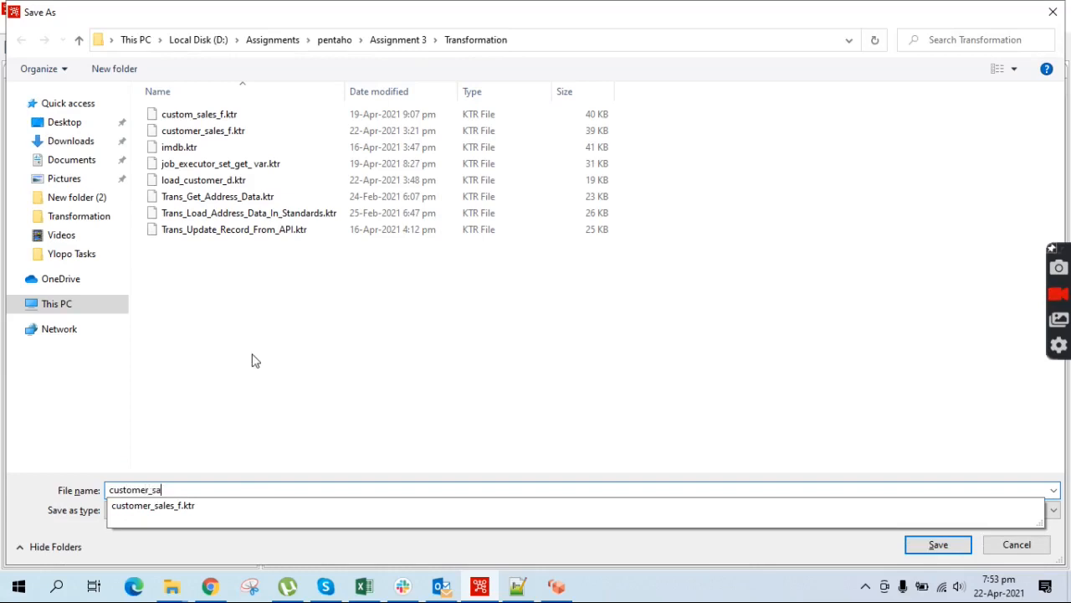
text(les_demo)
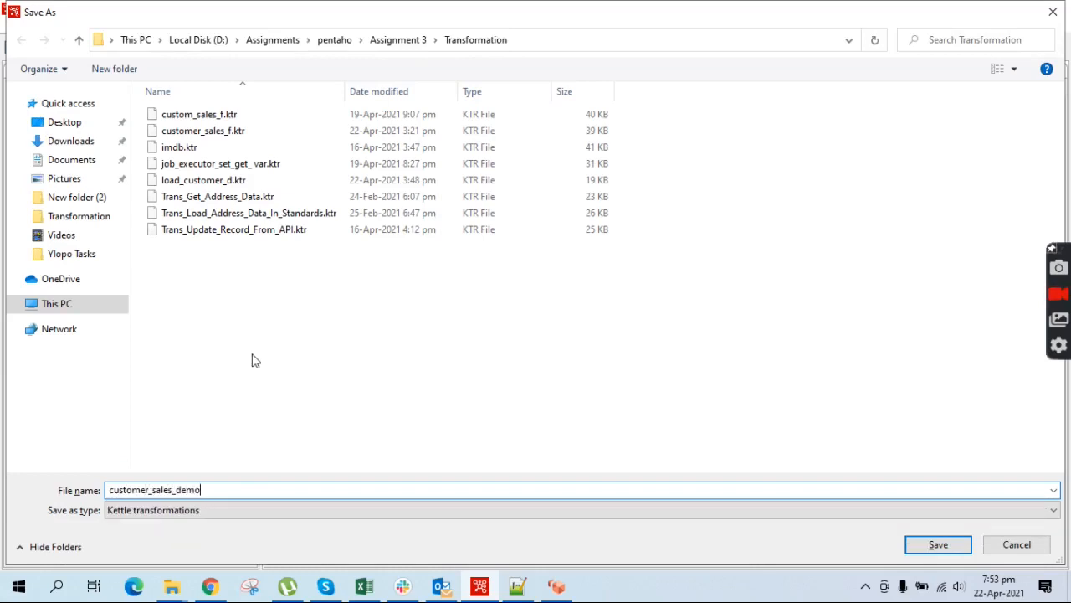
click(934, 548)
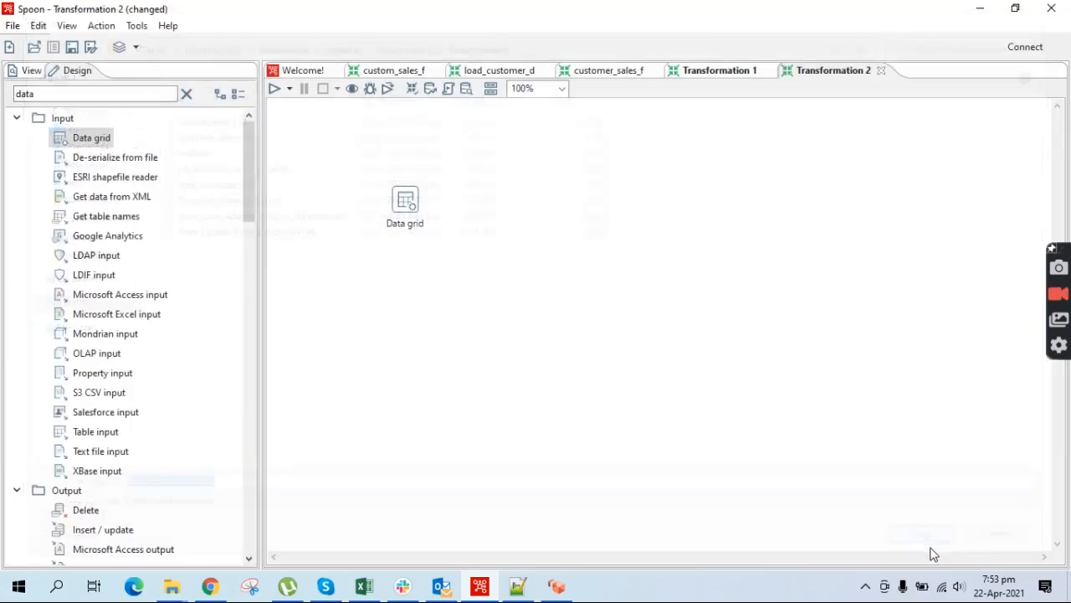
right_click(407, 203)
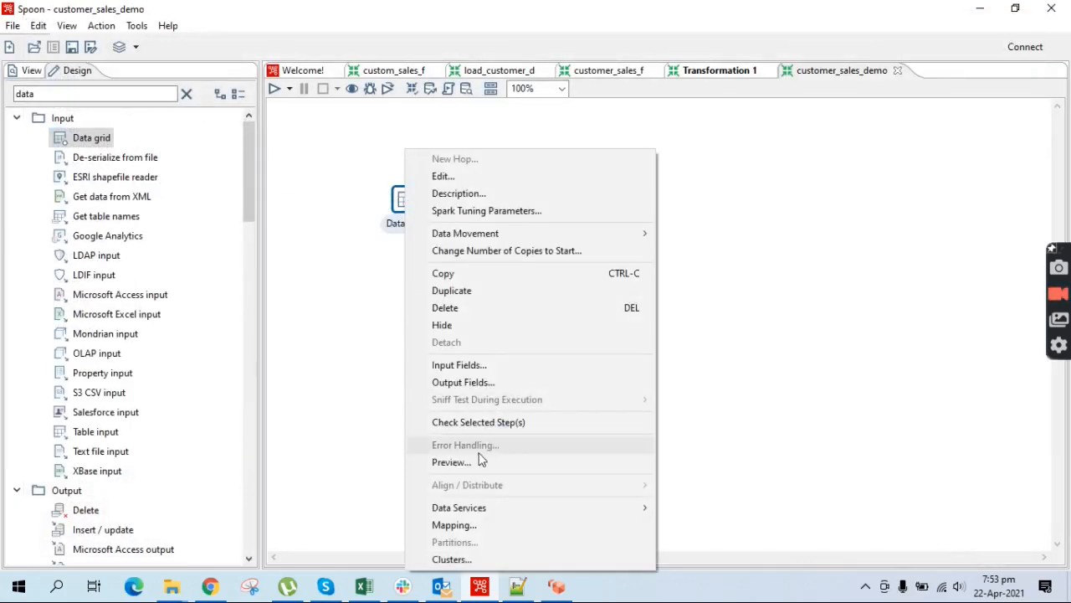
click(338, 247)
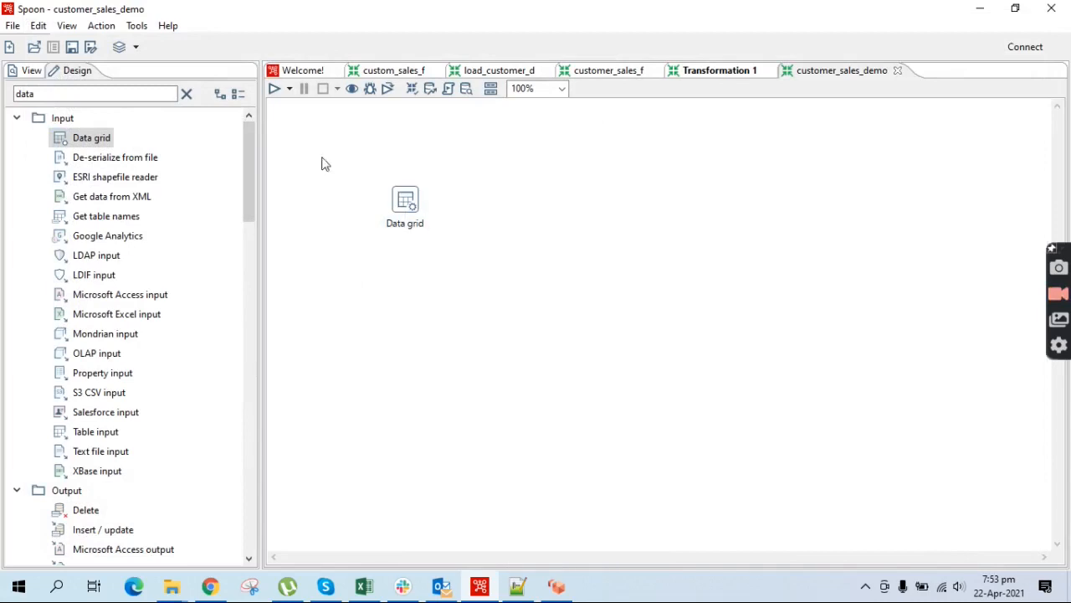
Run the transformation and quick-launch a preview of the Data grid's filename row
click(275, 89)
click(724, 468)
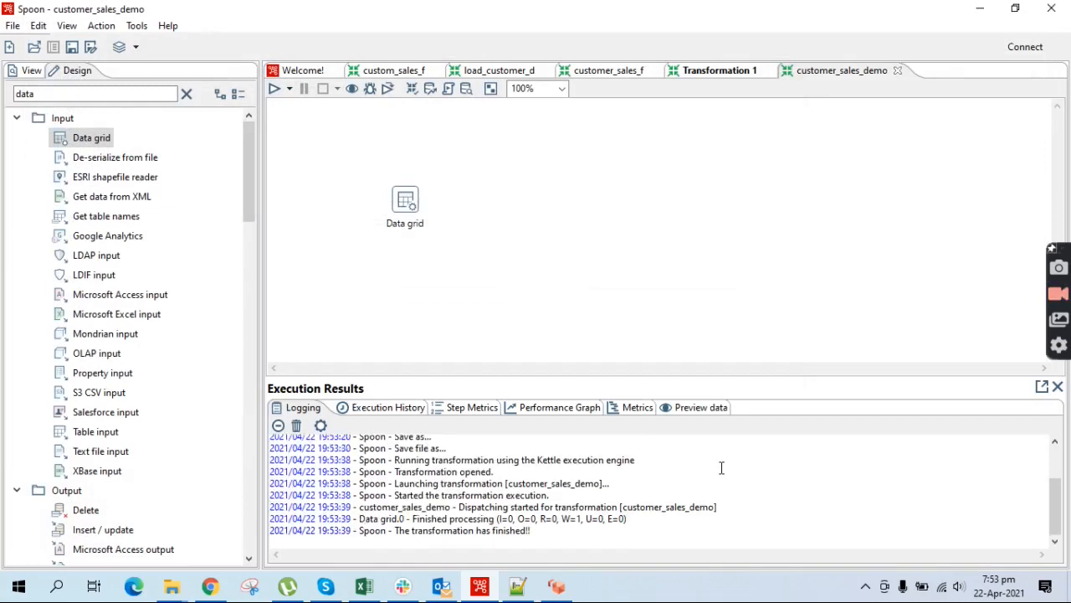
right_click(405, 203)
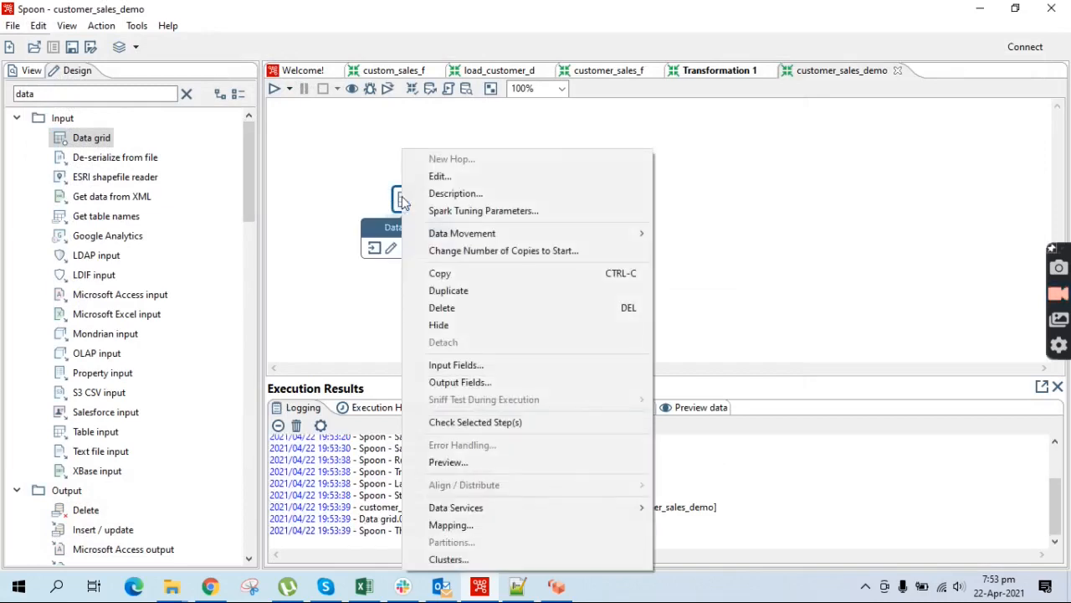
click(458, 465)
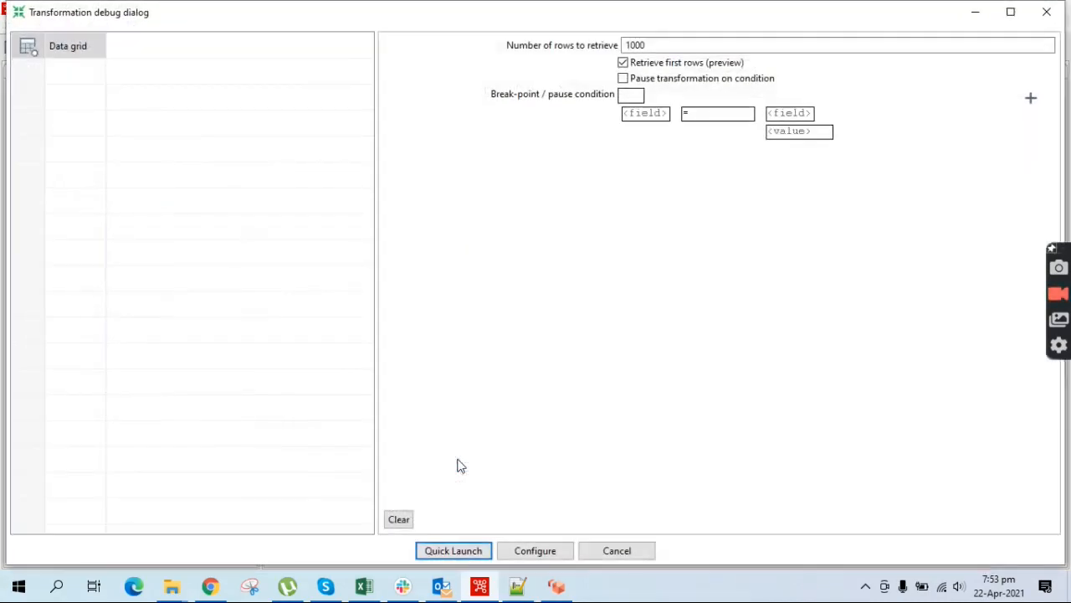
click(440, 549)
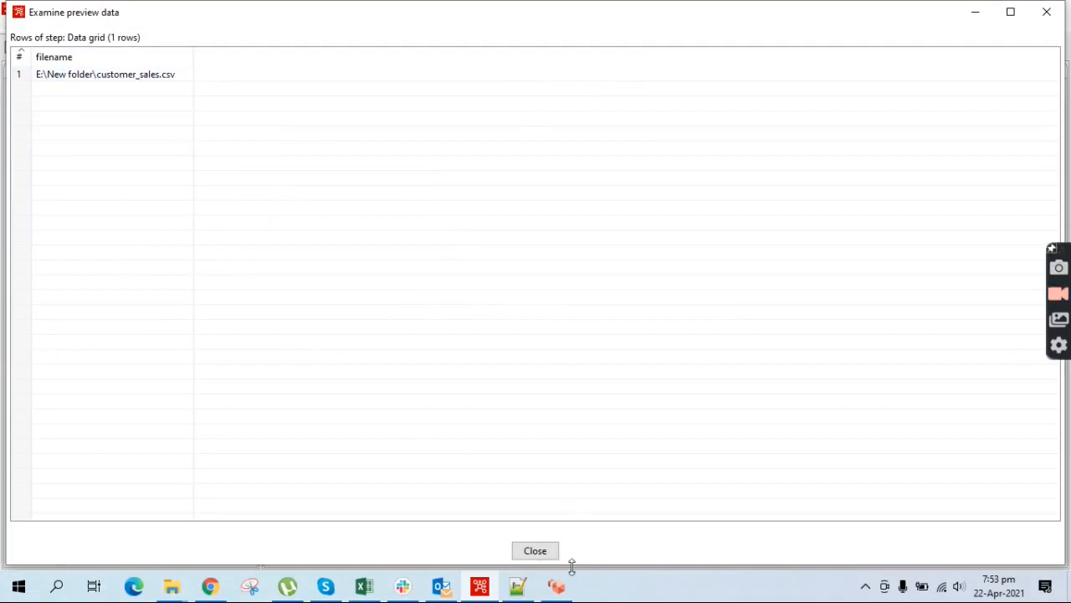
click(540, 552)
click(392, 34)
Add a CSV file input step from a 'csv' search and draw a hop from Data grid to it
click(187, 94)
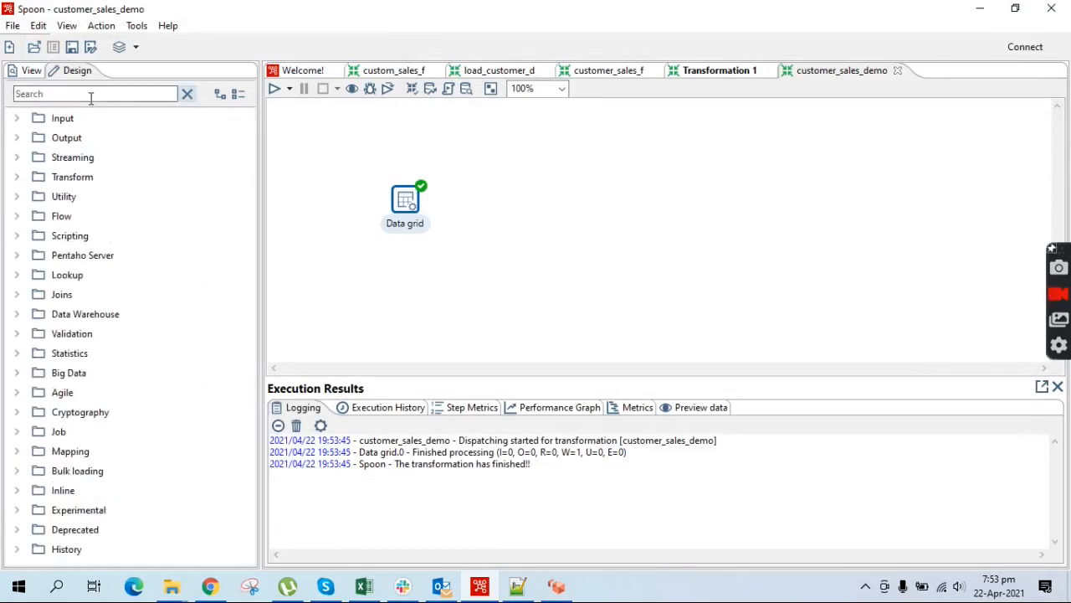
text(csv)
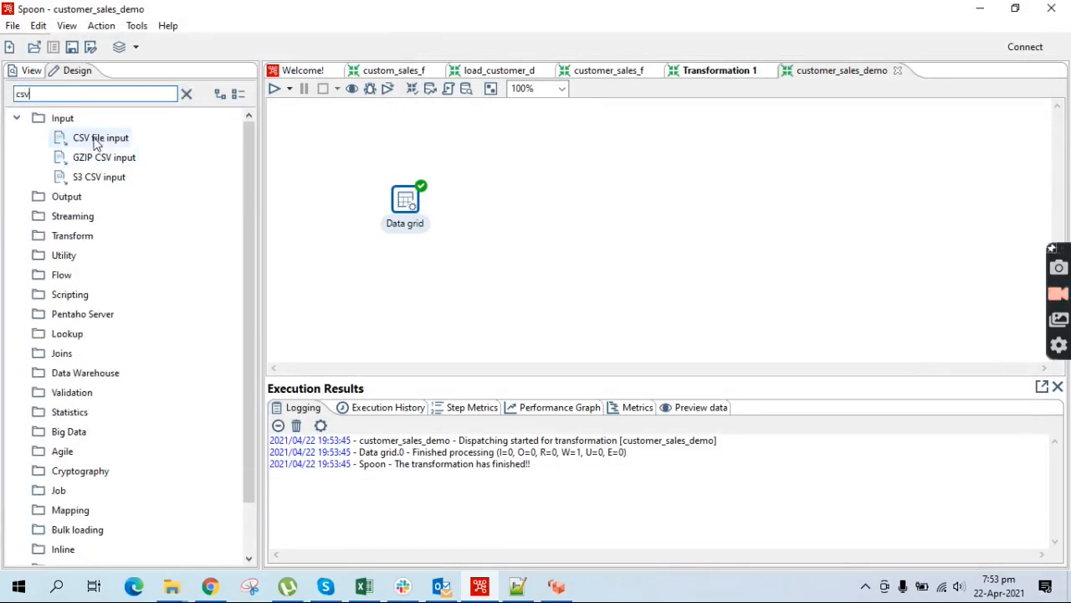
drag(96, 144, 514, 199)
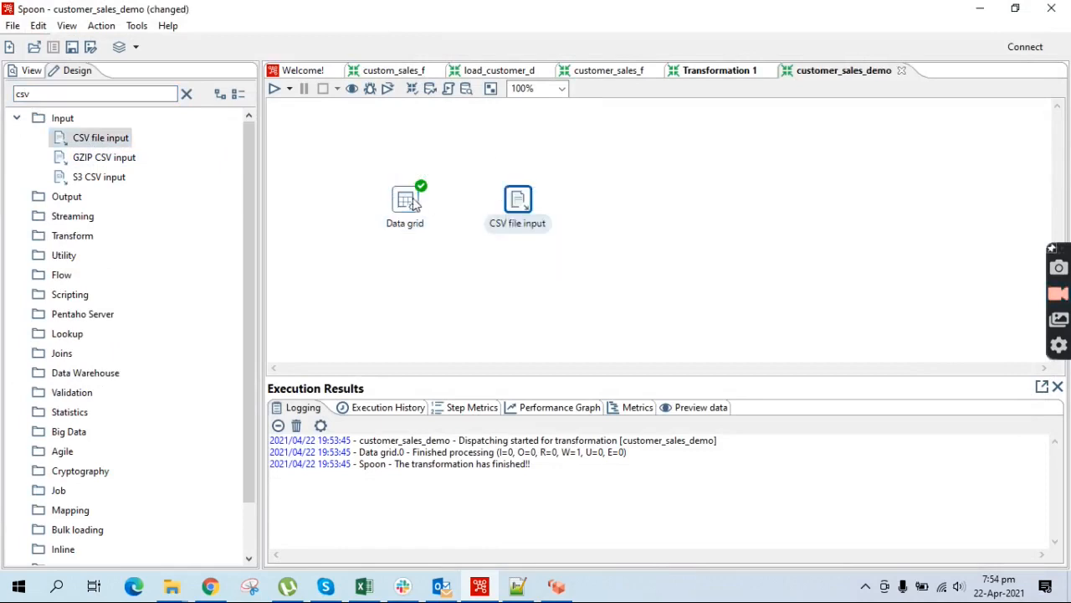
mouse_move(411, 204)
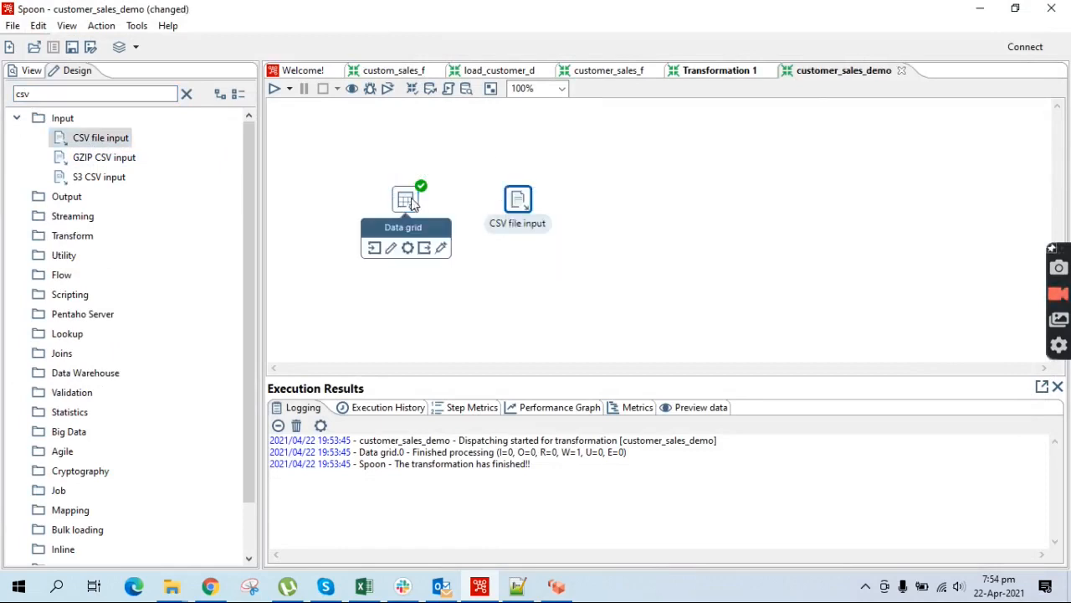
drag(411, 204, 526, 206)
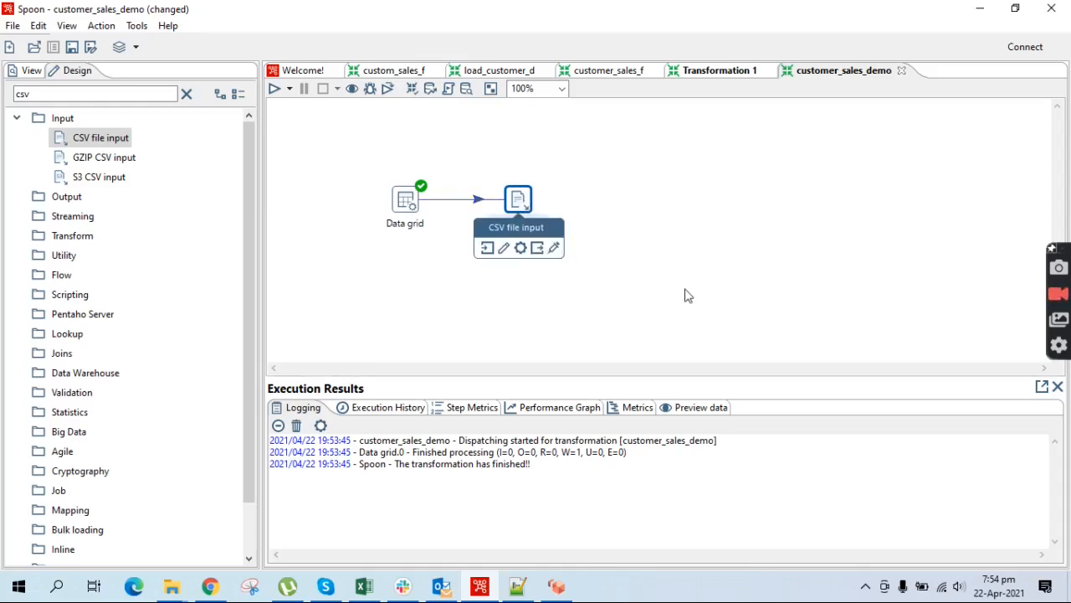
mouse_move(524, 197)
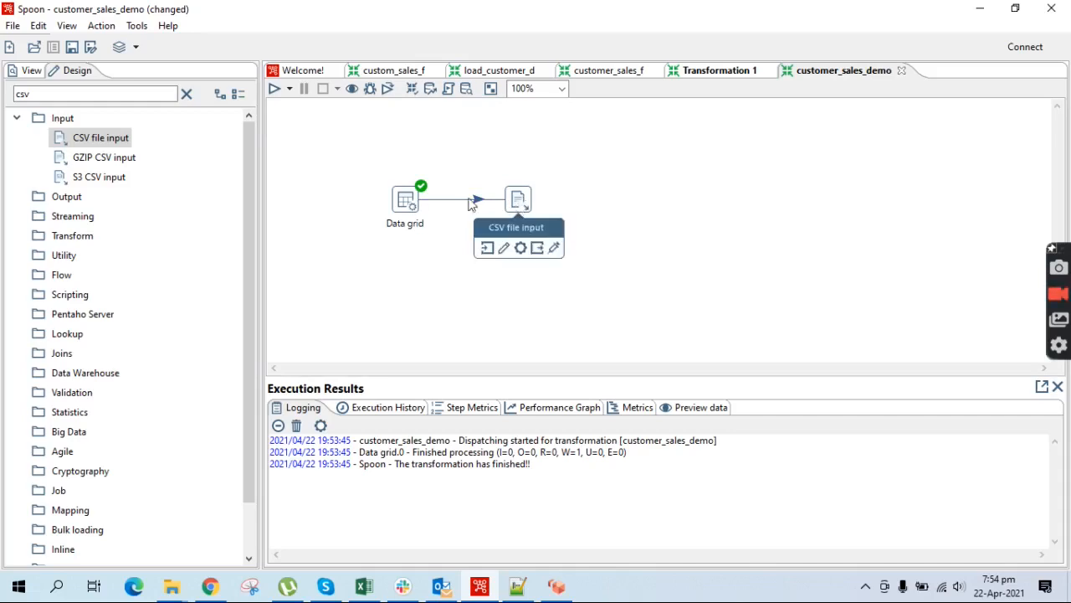
Make the CSV file input step read its file name from the incoming filename field
mouse_move(411, 201)
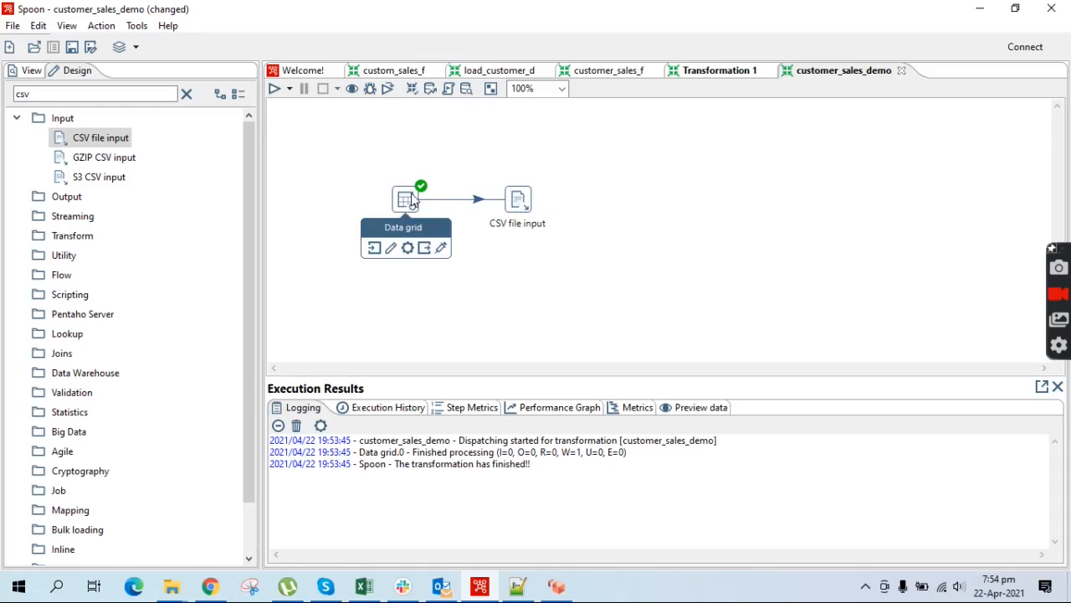
double_click(518, 199)
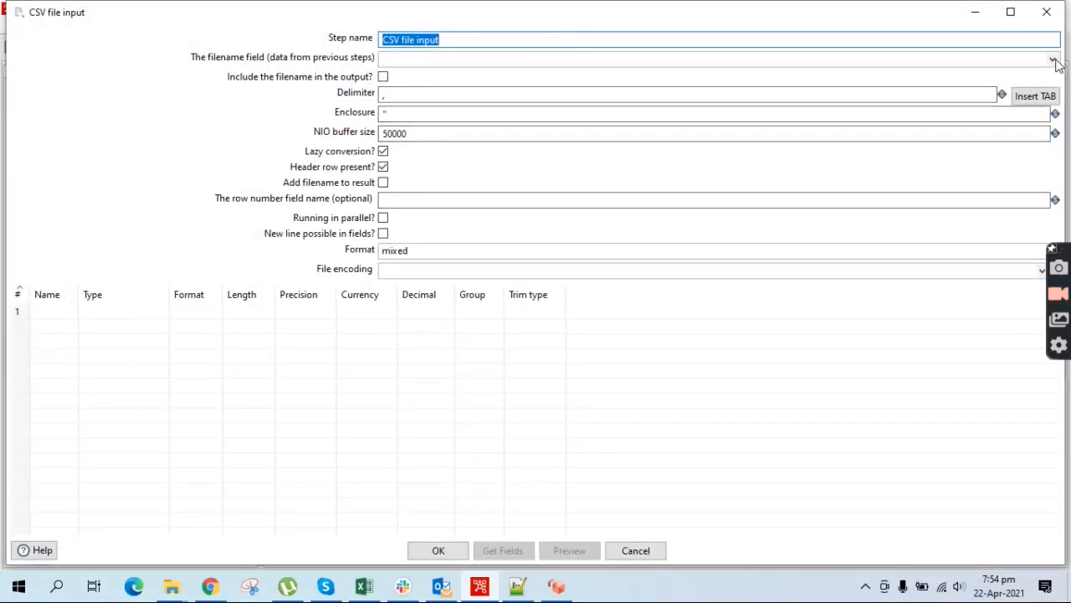
click(514, 59)
click(408, 76)
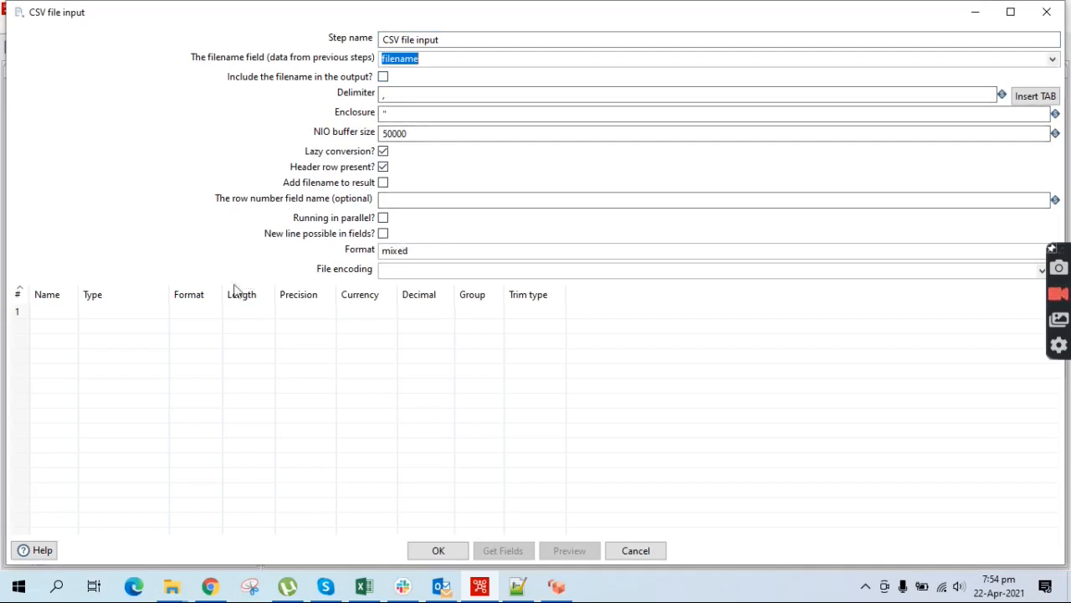
Enter the field names id, first_name, last_name and sales, checking the CSV's column headers
click(62, 317)
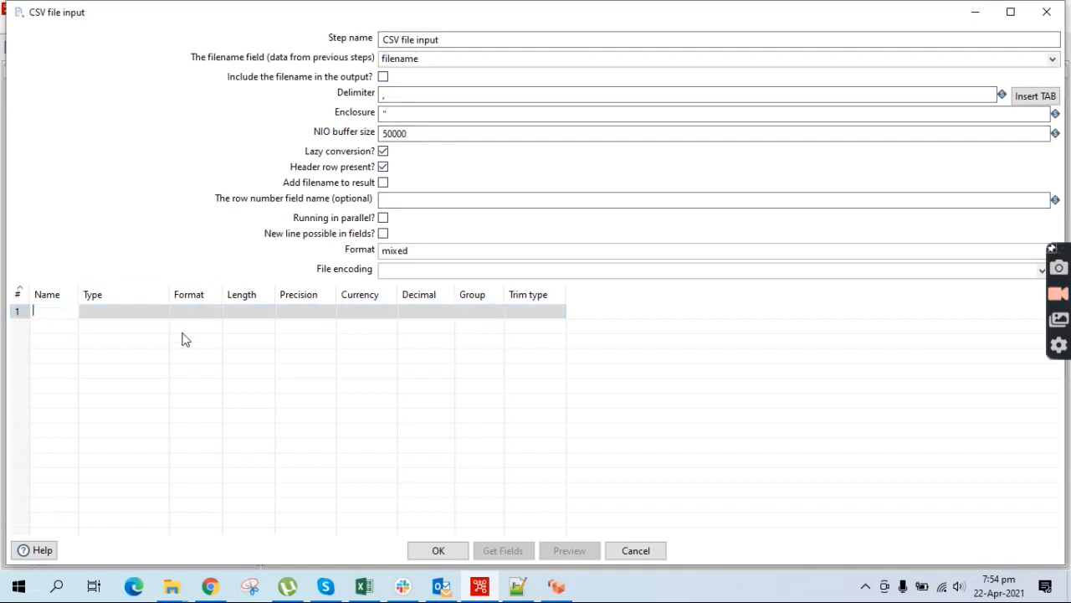
click(517, 586)
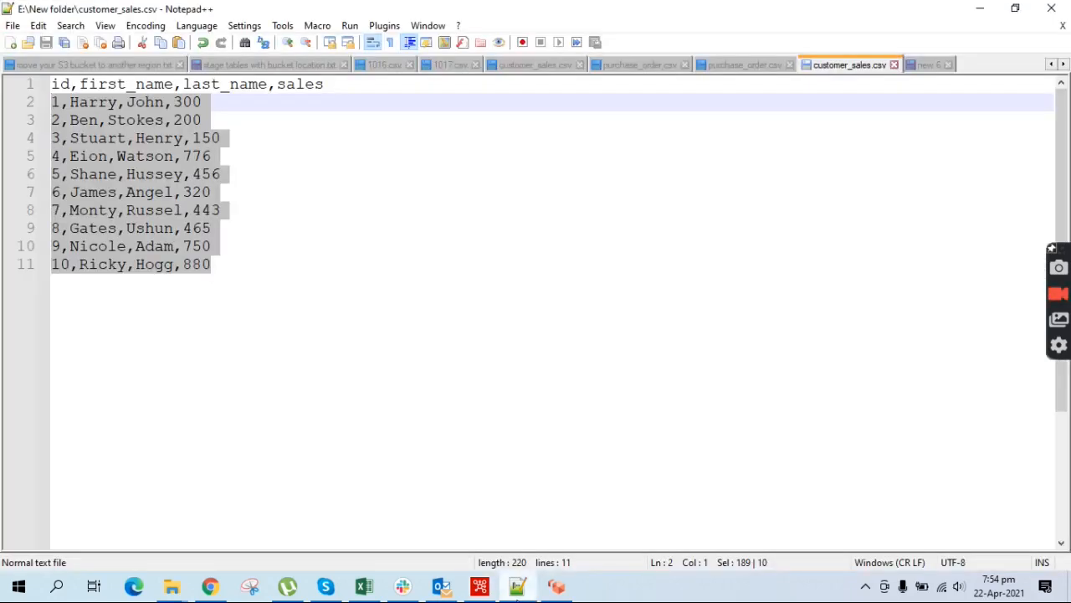
click(517, 586)
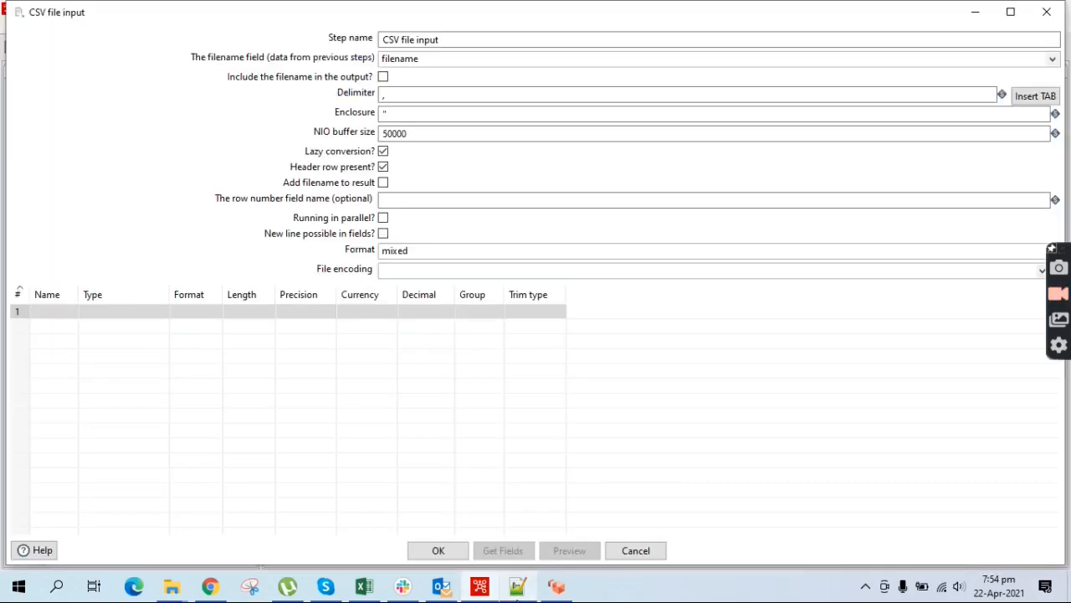
click(52, 313)
text(id)
key(Tab)
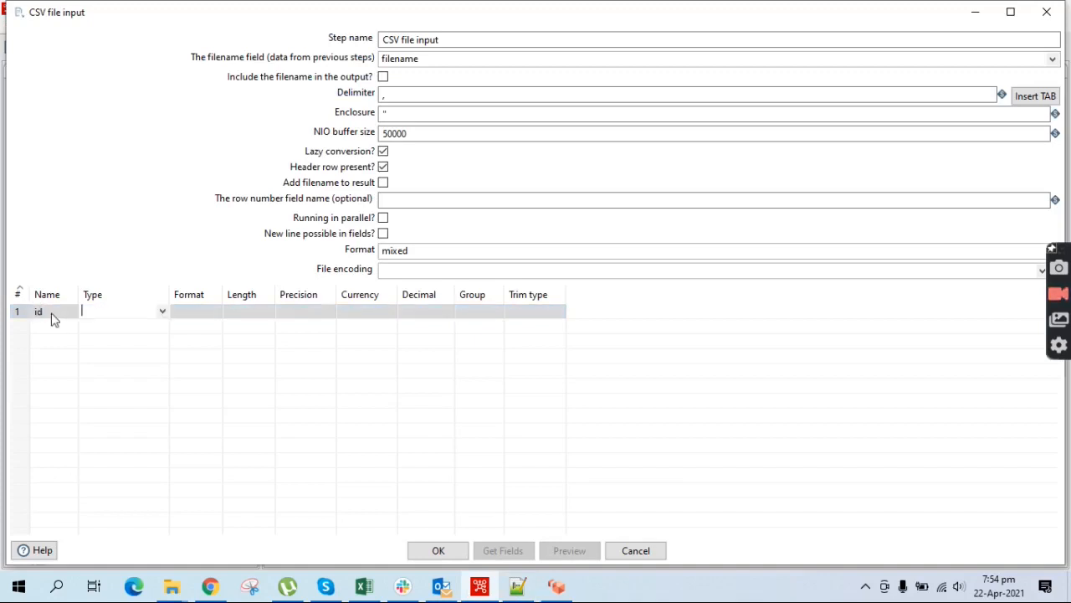
click(63, 329)
text(f)
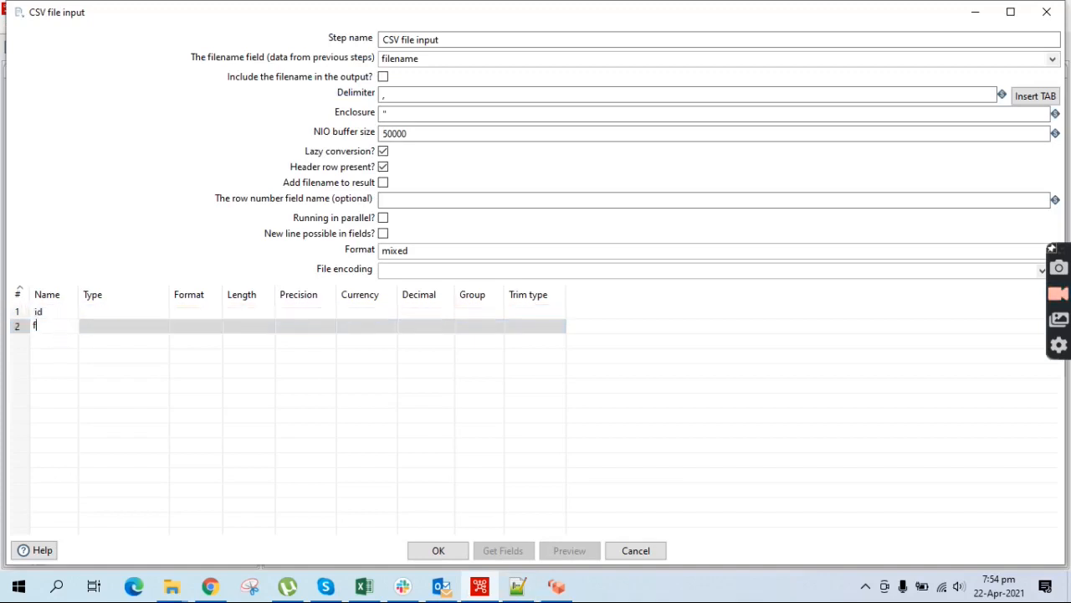
text(irst_name)
click(57, 340)
text(last_name)
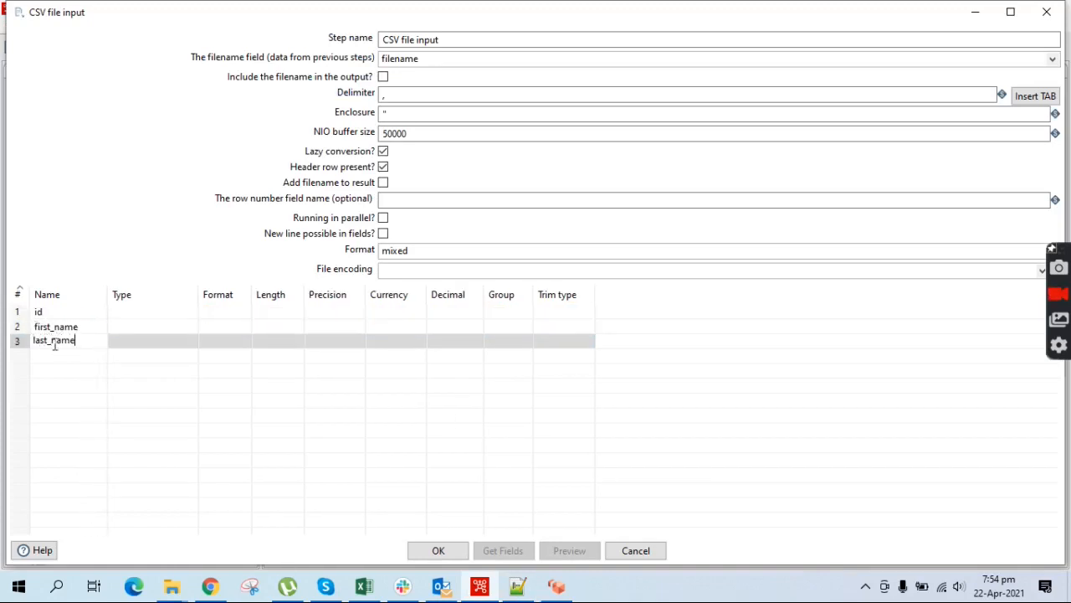
key(Return)
text(sales)
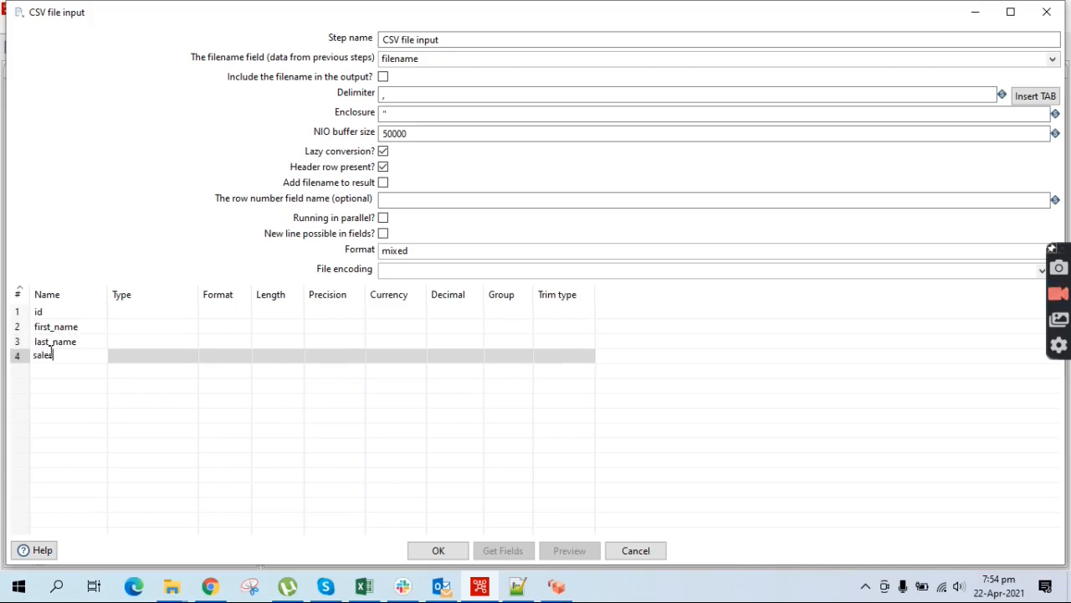
Set id, first_name, last_name and sales all to type String and confirm the dialog
click(190, 315)
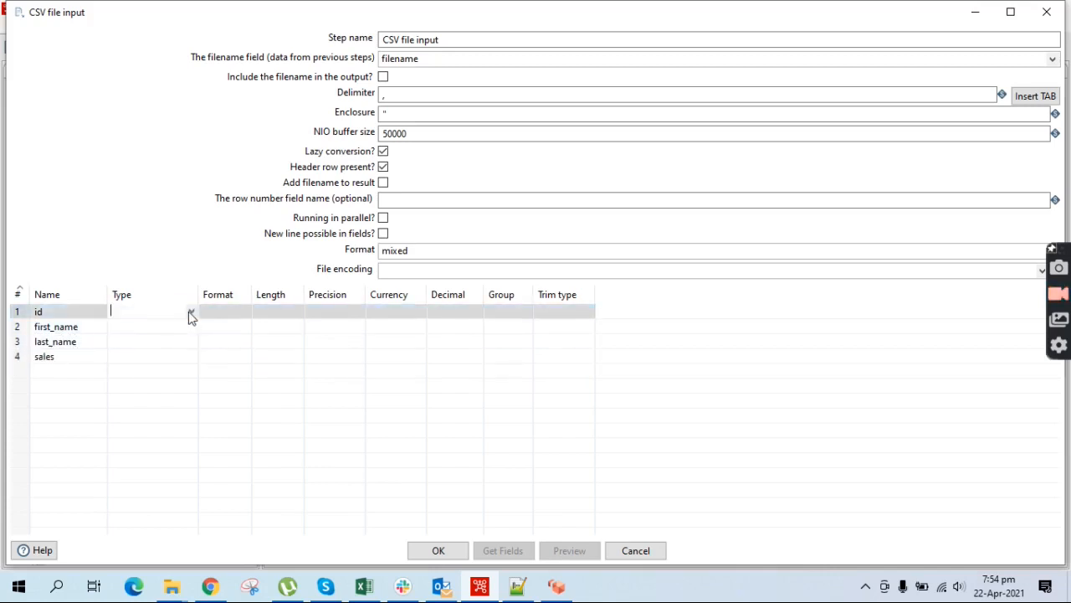
click(191, 314)
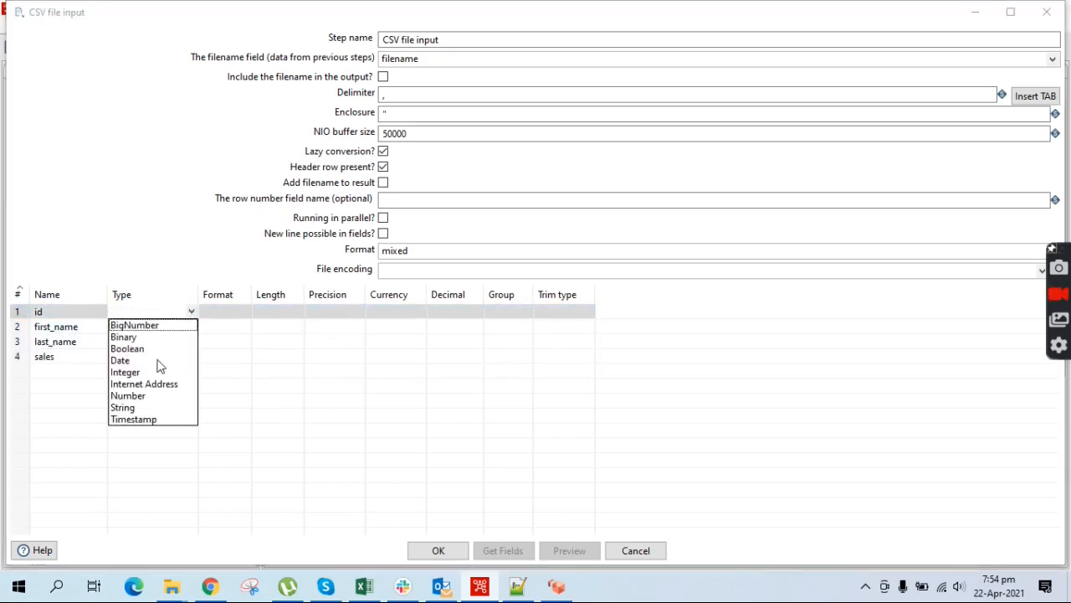
click(121, 406)
click(193, 330)
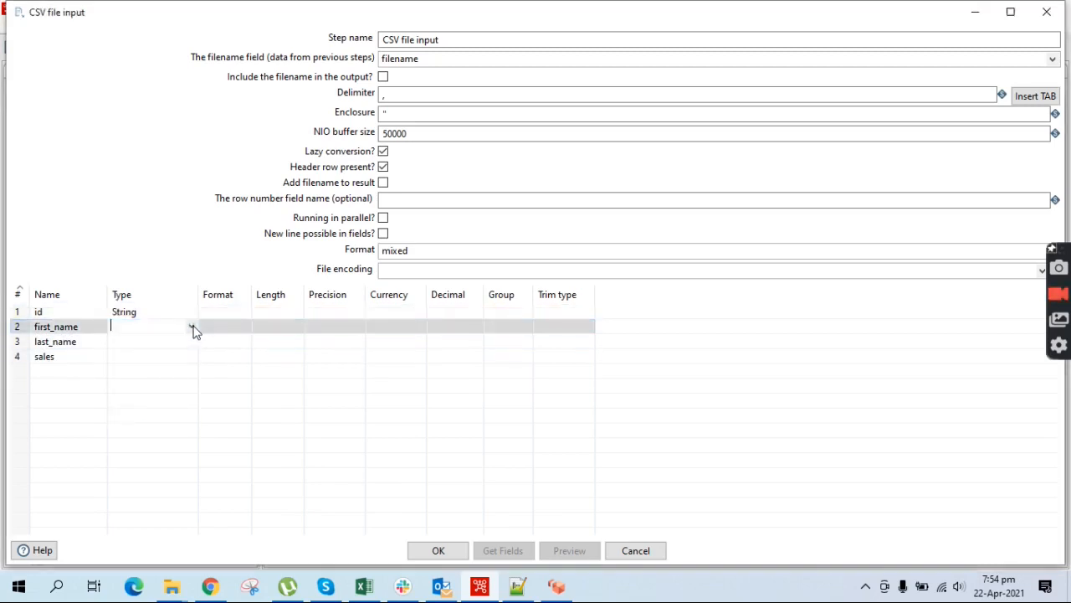
click(193, 330)
click(137, 424)
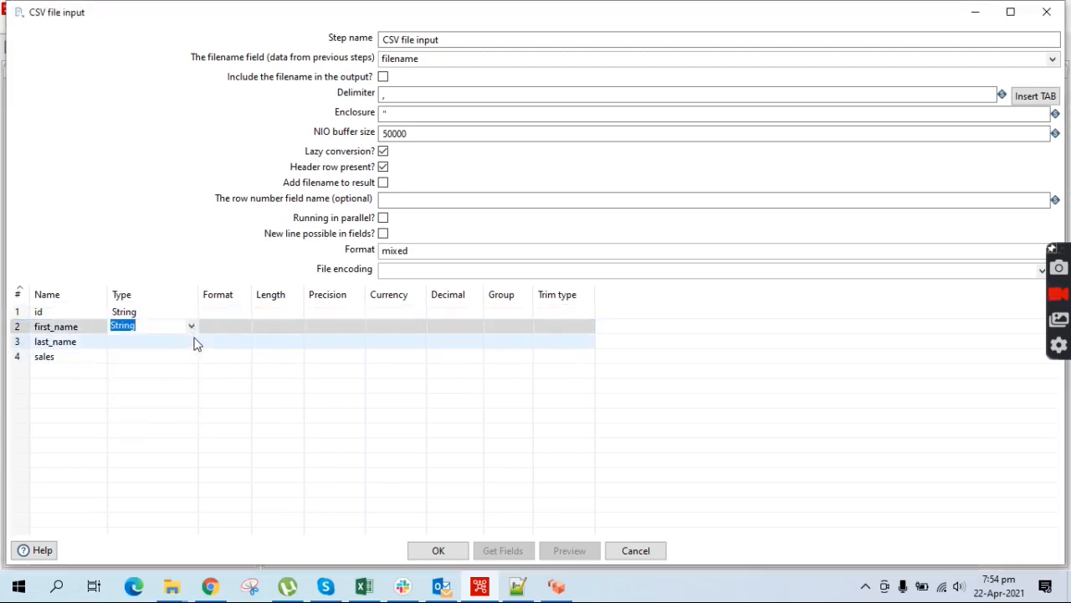
click(193, 341)
click(191, 341)
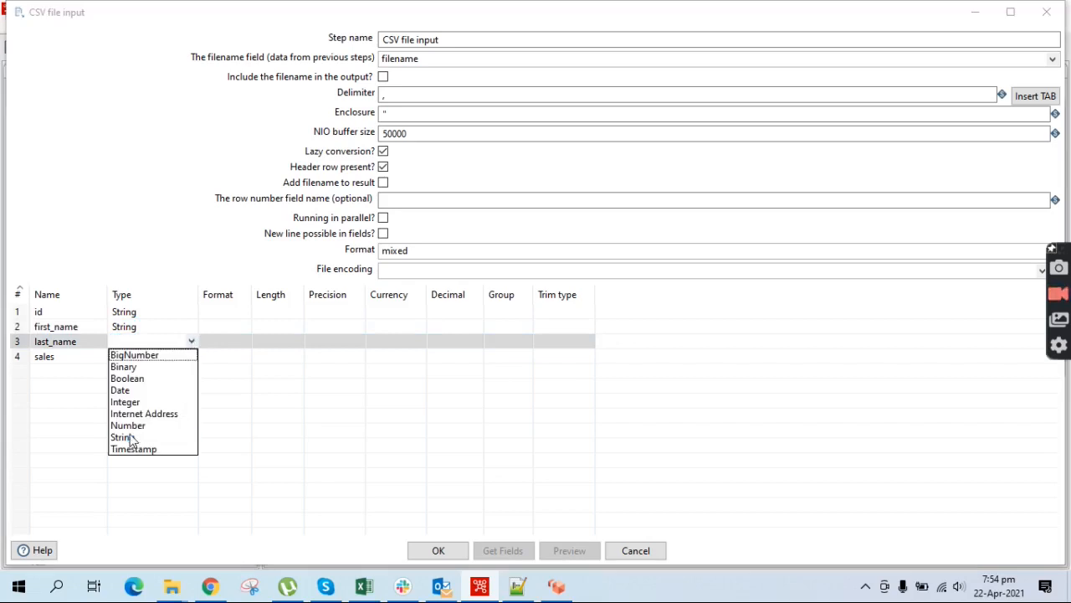
click(130, 439)
click(193, 357)
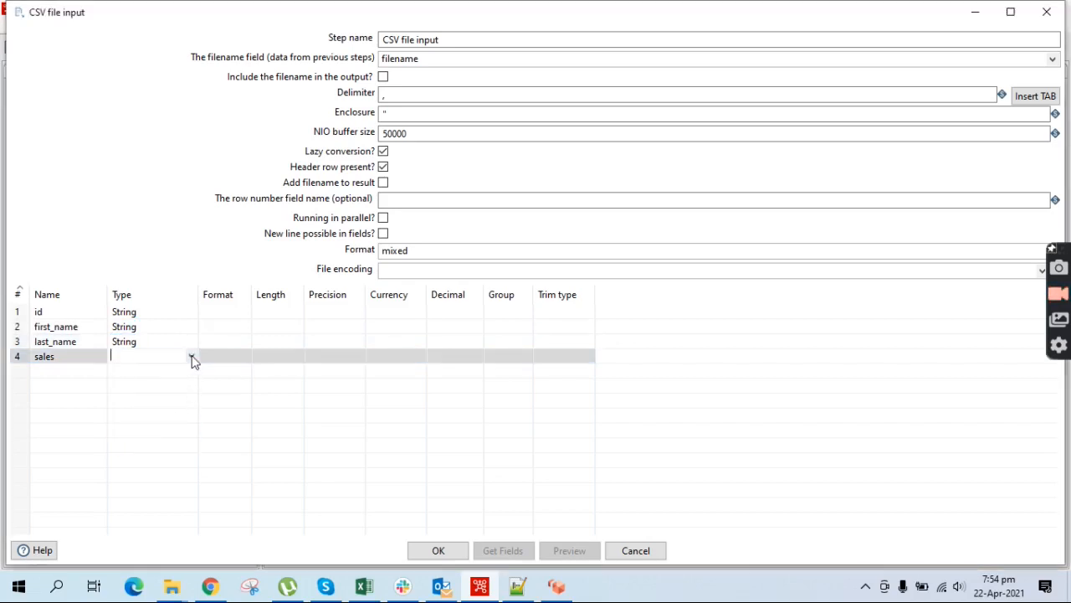
click(192, 357)
click(129, 453)
click(437, 550)
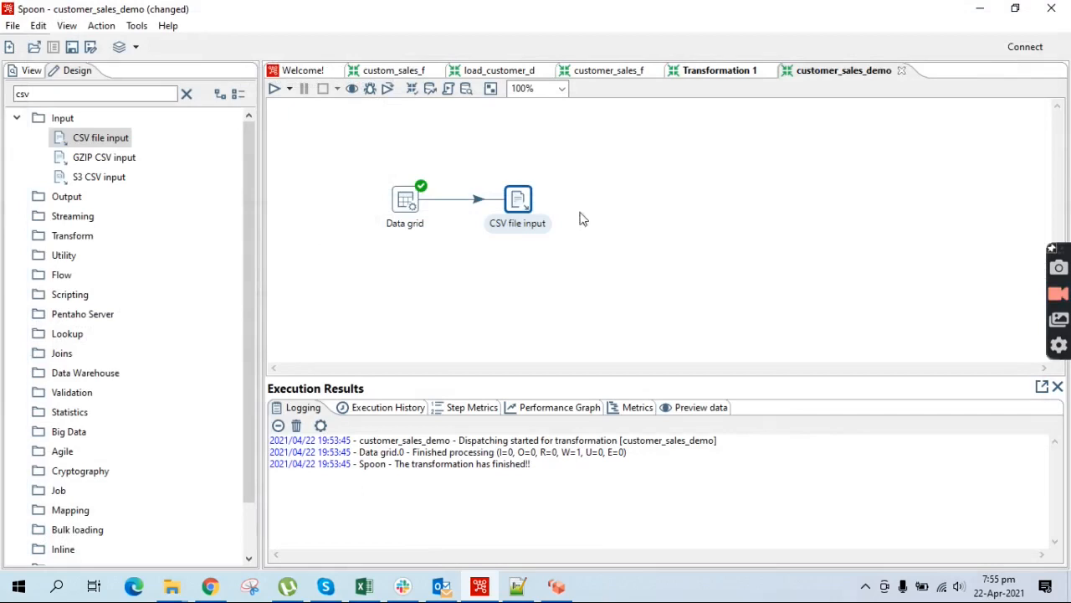
Save and run the transformation
key(ctrl+s)
click(273, 92)
click(725, 468)
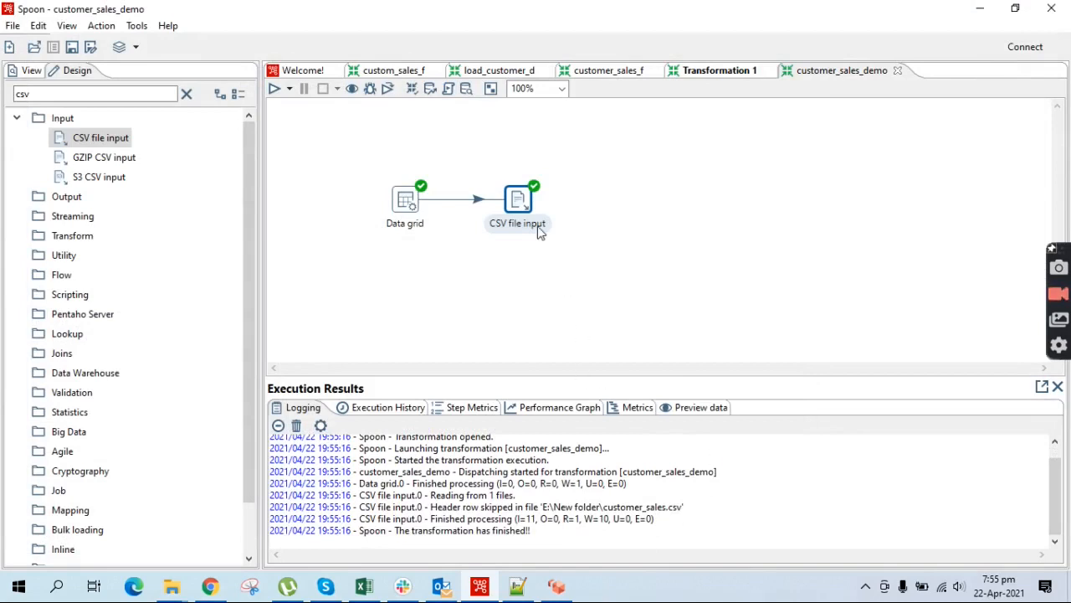
Quick-launch a preview of the 10 customer rows read by CSV file input
right_click(525, 207)
click(577, 462)
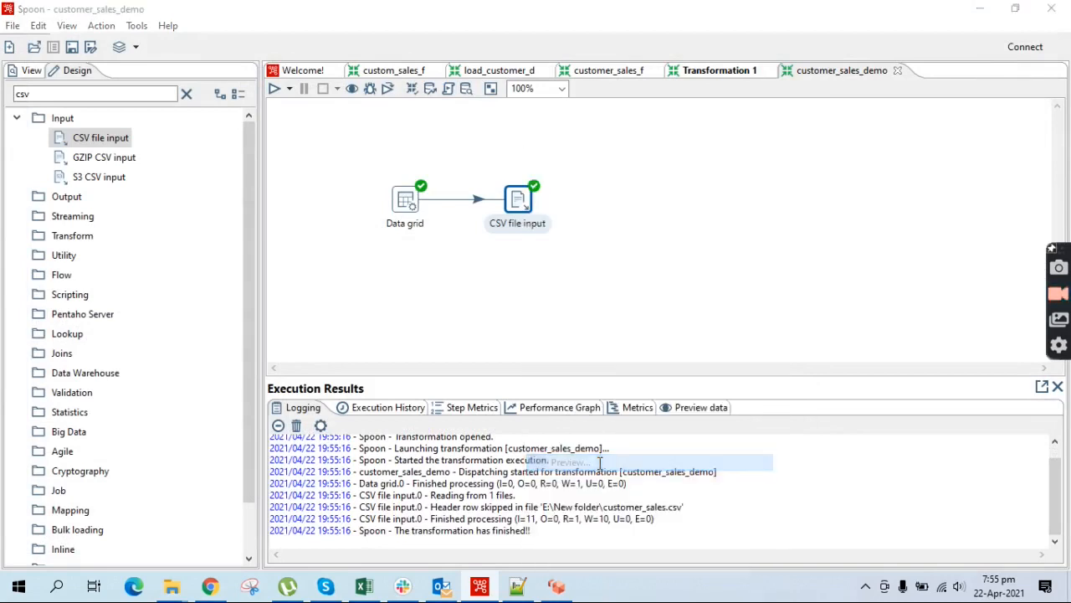
click(453, 551)
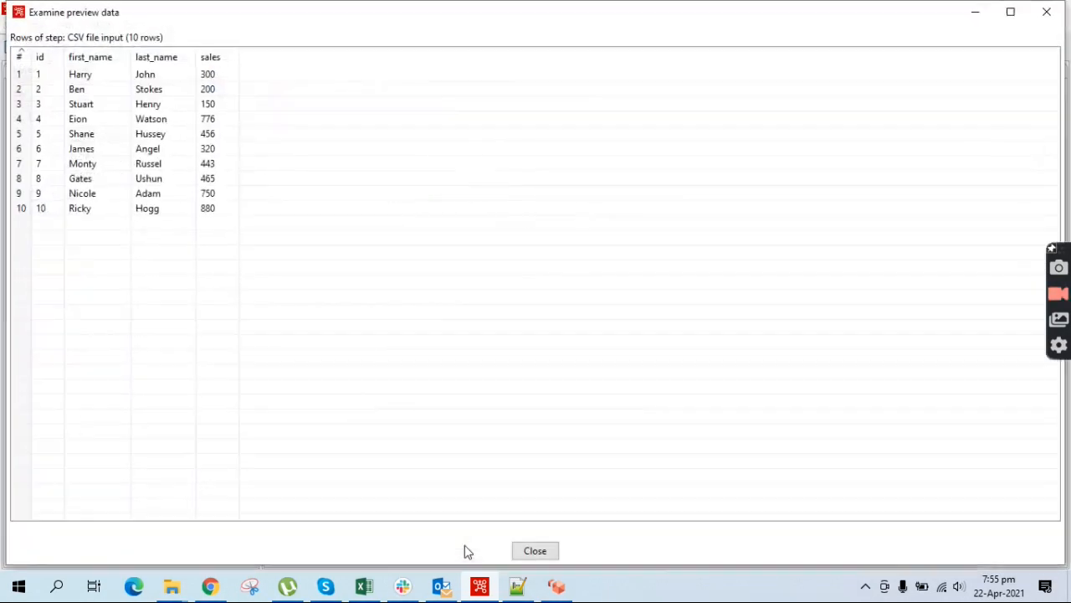
click(517, 586)
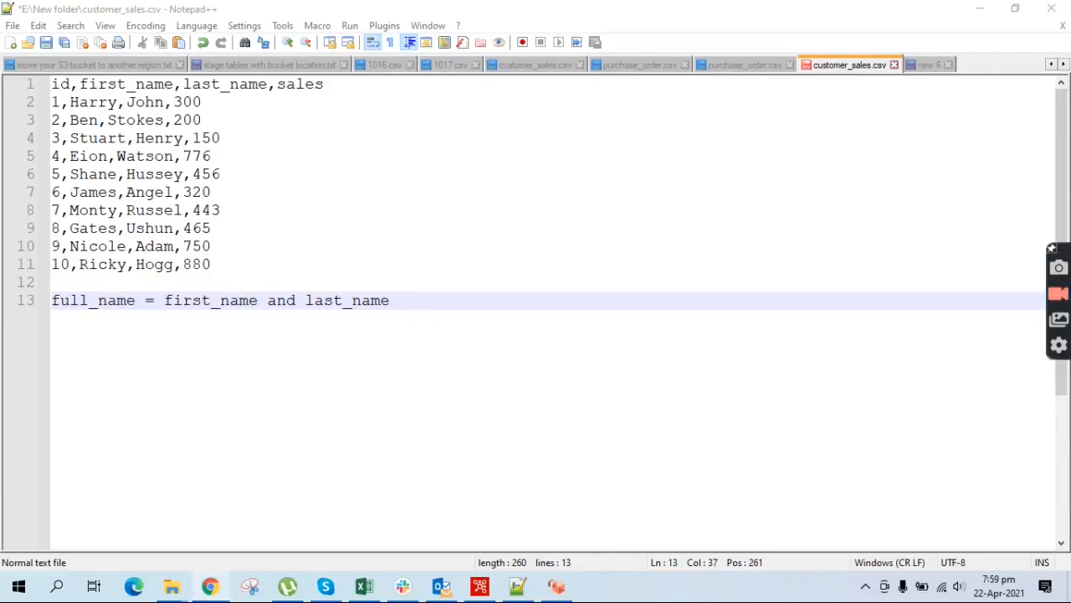
Check the empty customer_sales table in pgAdmin, then return to customer_sales.csv in Notepad++
click(210, 586)
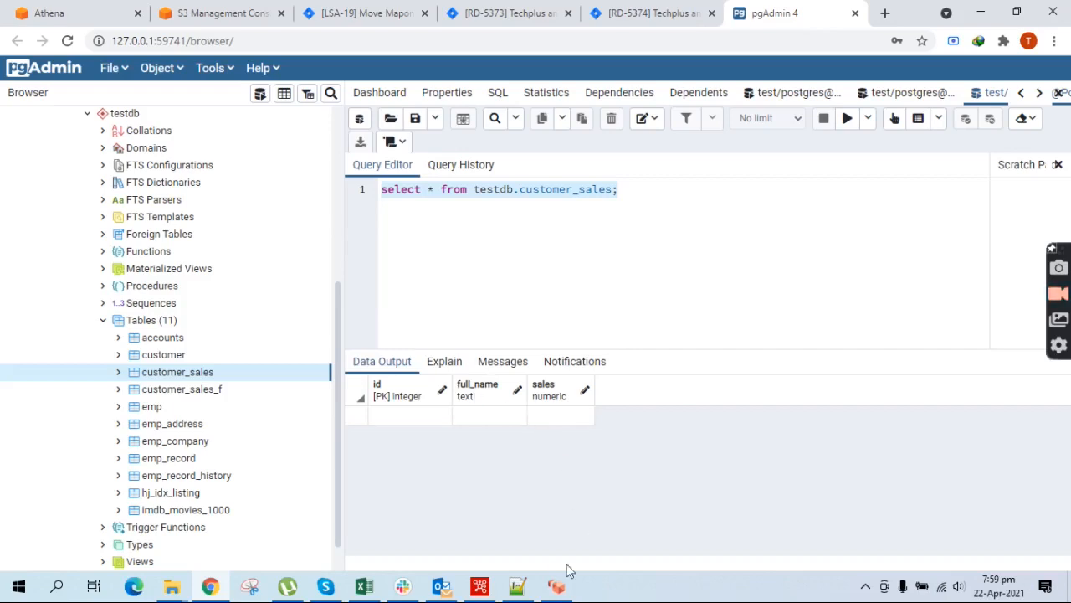
click(516, 589)
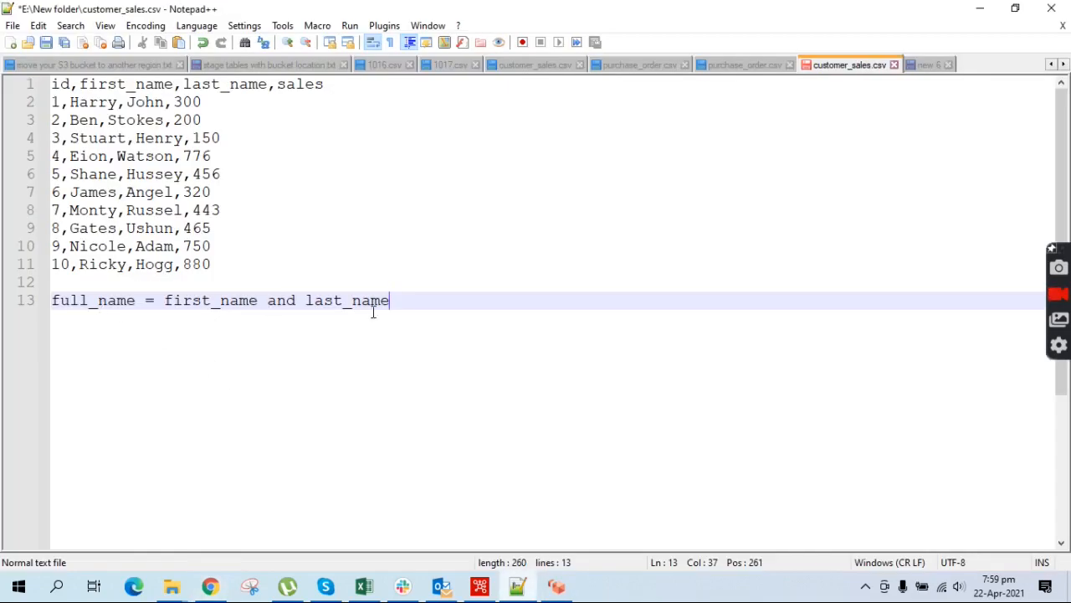
drag(165, 299, 281, 299)
drag(81, 83, 267, 84)
drag(135, 300, 52, 300)
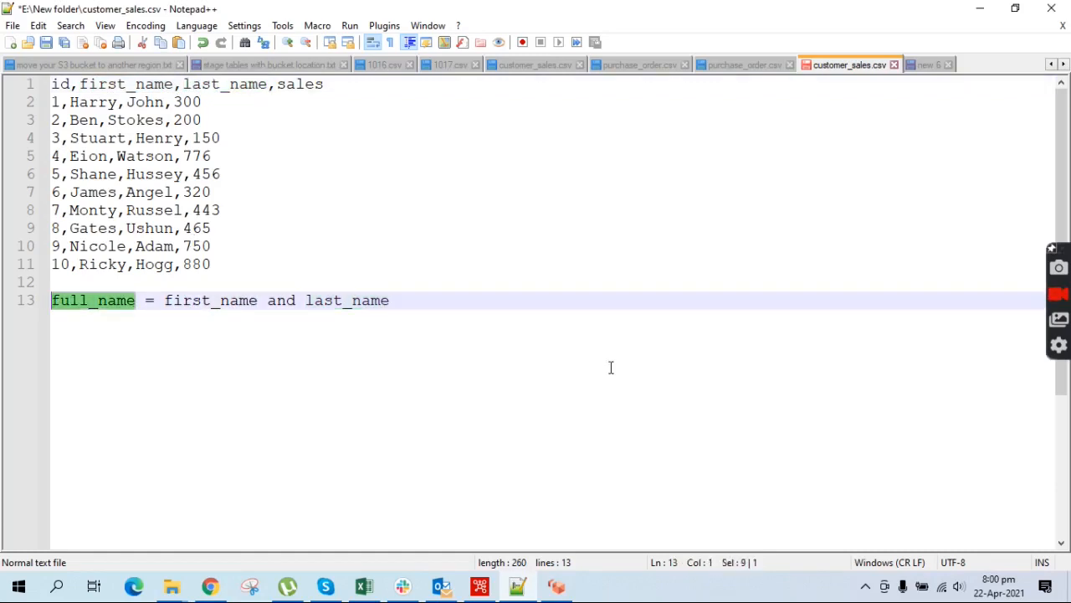
click(479, 586)
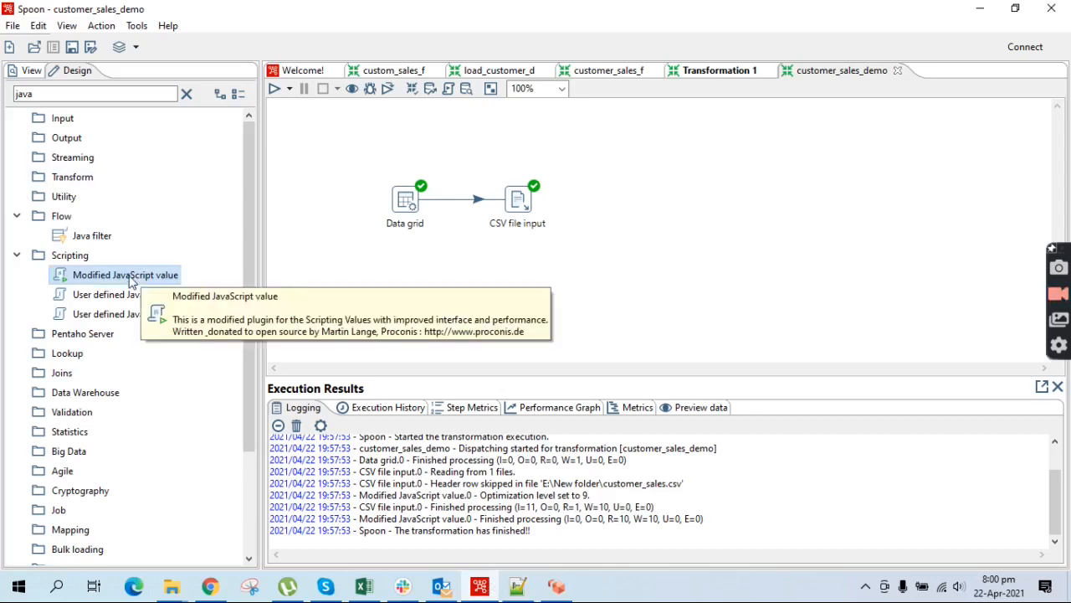
Add a Modified JavaScript value step fed by CSV file input's main output and open its settings
drag(130, 280, 646, 209)
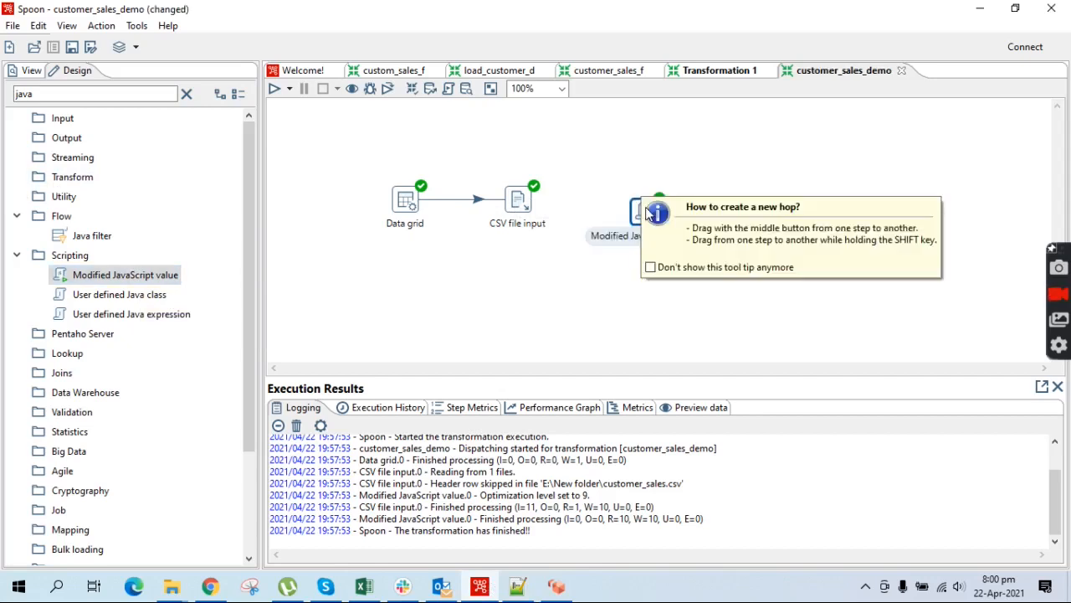
mouse_move(521, 206)
drag(521, 207, 649, 215)
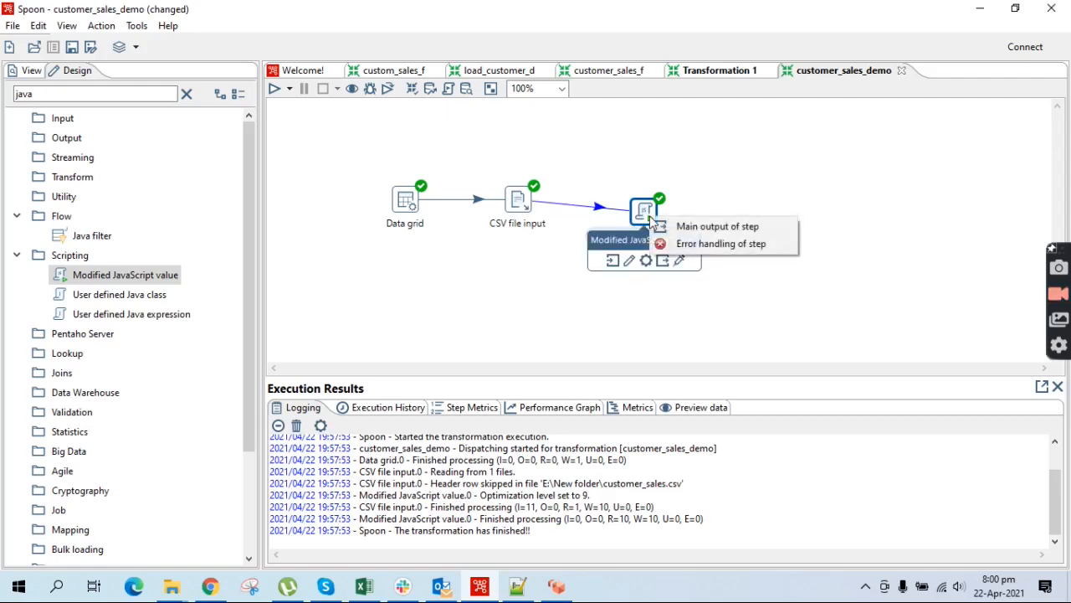
click(669, 223)
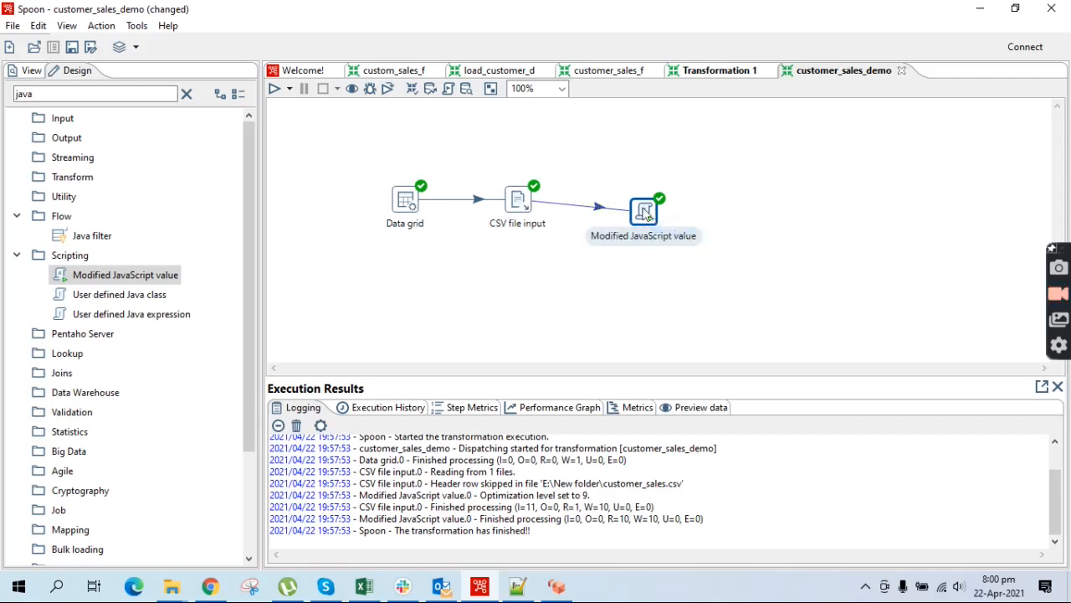
double_click(643, 212)
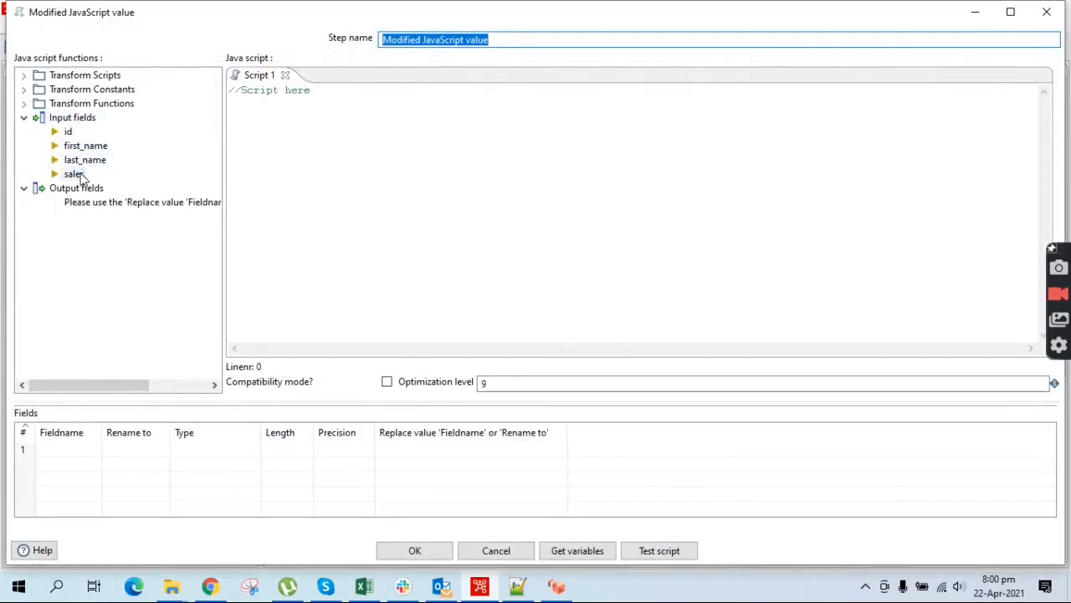
Script full_name = first_name + " " + last_name and add full_name as a String output field
click(340, 127)
text(var)
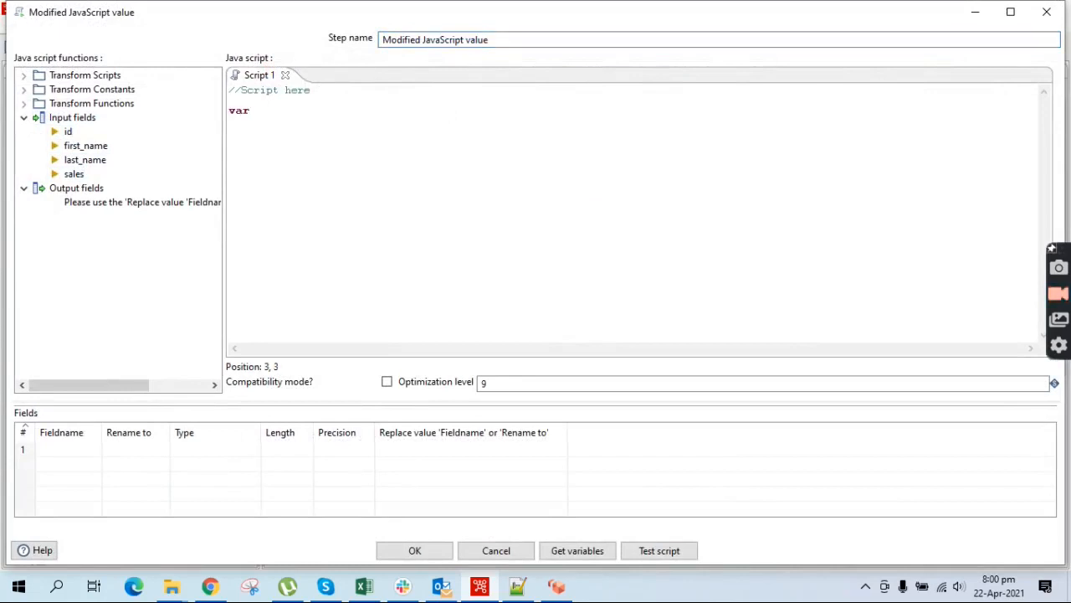
text( first_)
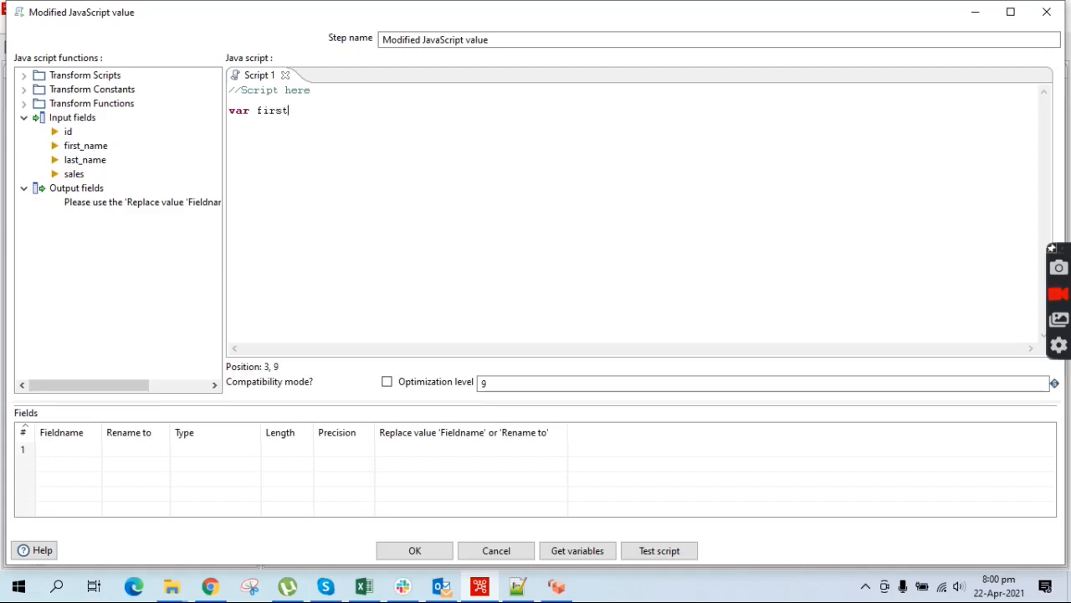
key(BackSpace)
key(BackSpace)
key(BackSpace)
key(BackSpace)
key(BackSpace)
text(ull_name )
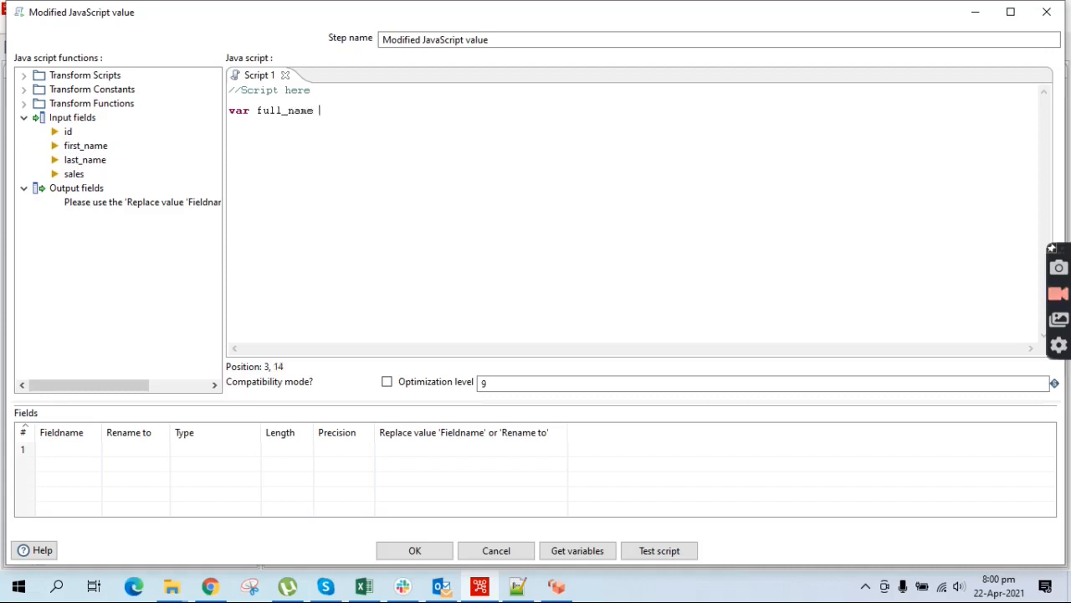
text(= first)
key(BackSpace)
key(BackSpace)
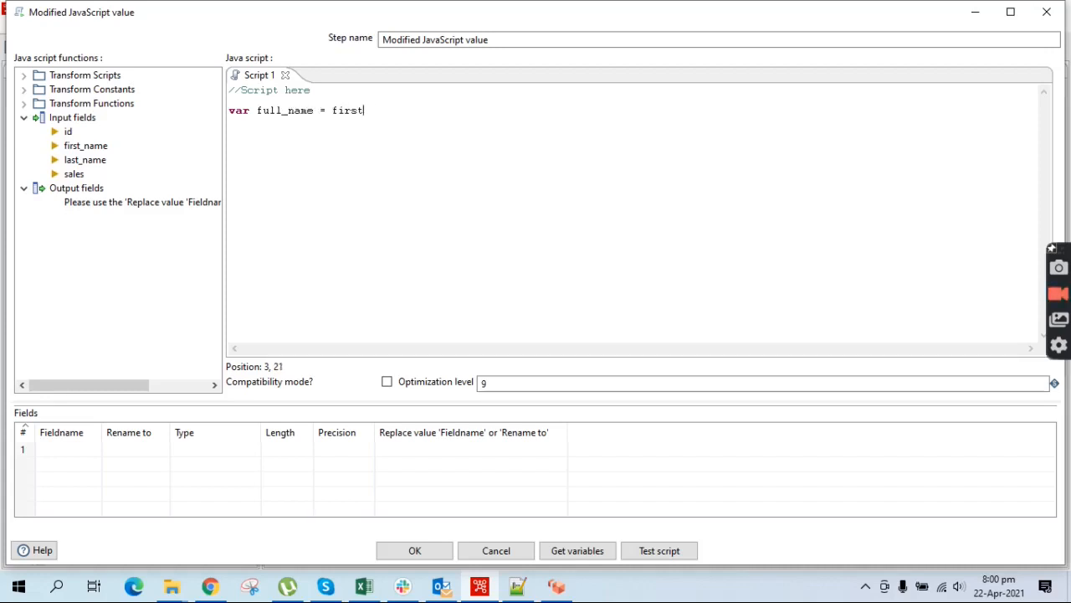
text(_name + " "+ last_name;)
double_click(375, 111)
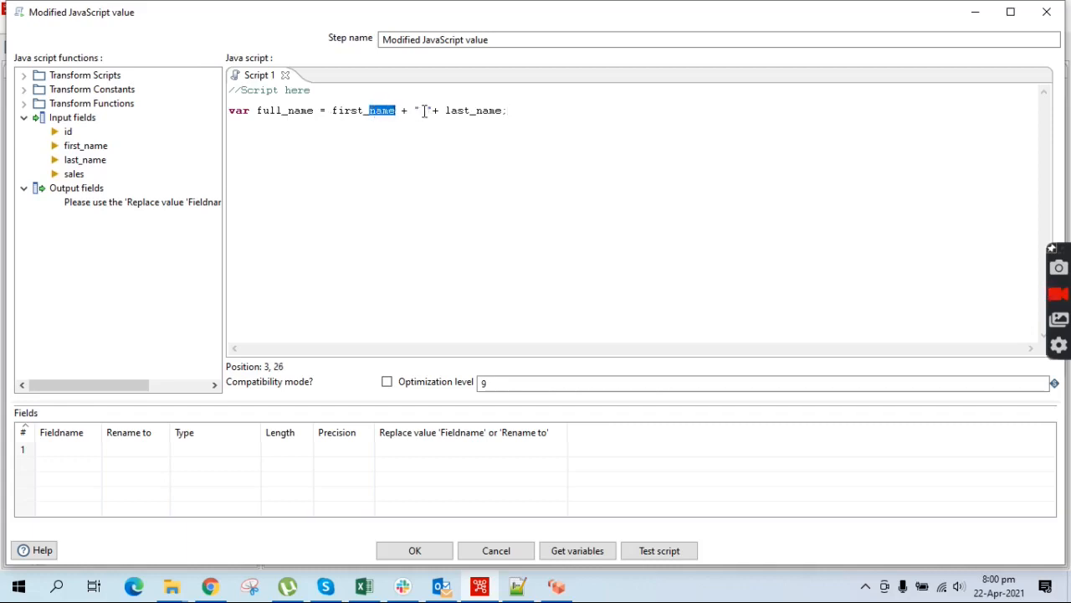
click(427, 110)
drag(427, 110, 422, 108)
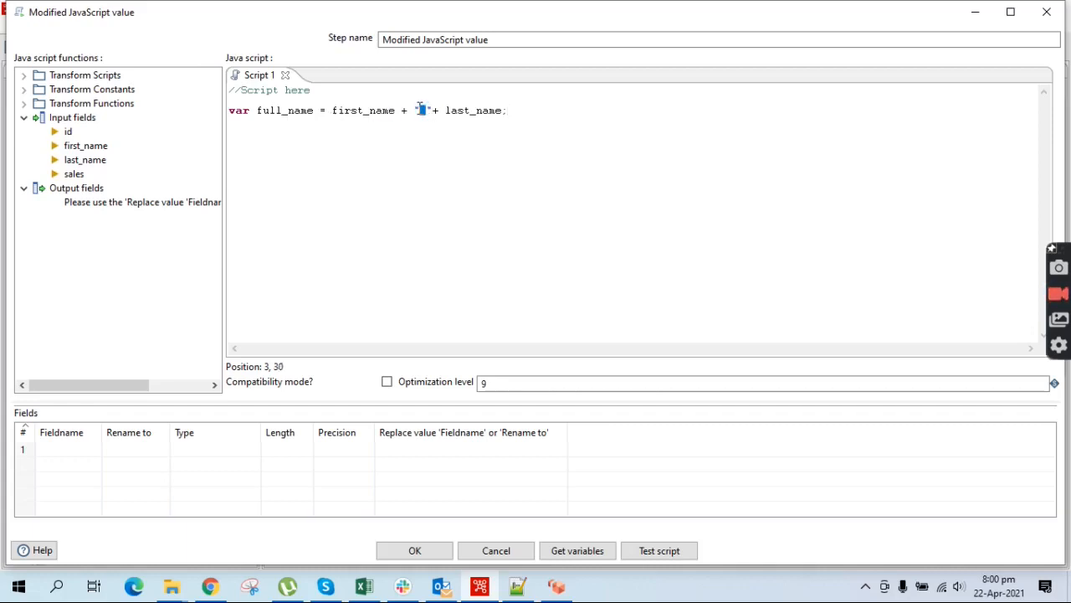
click(571, 545)
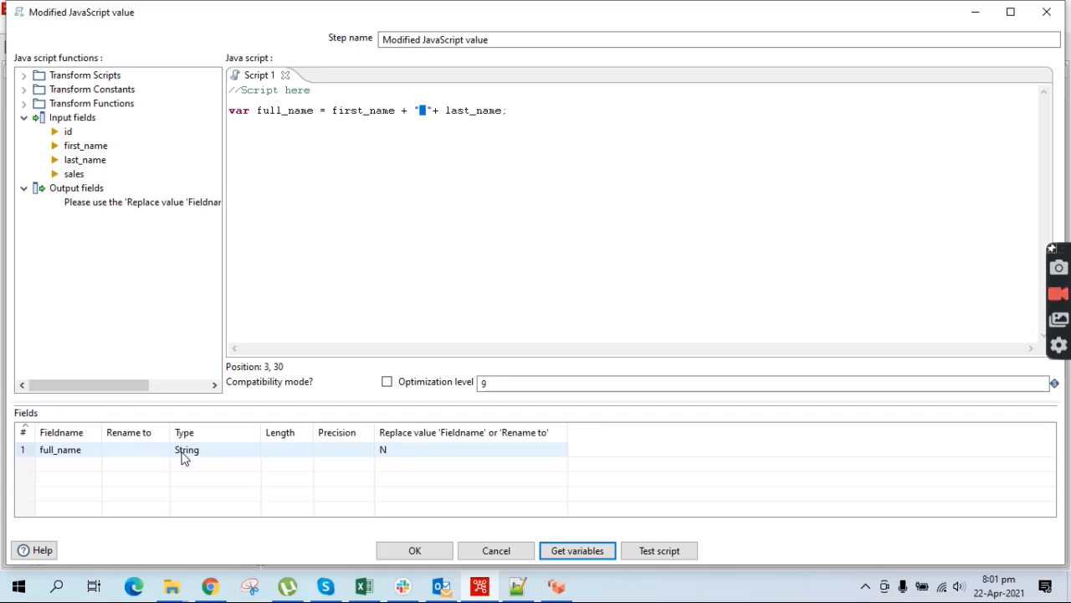
click(416, 550)
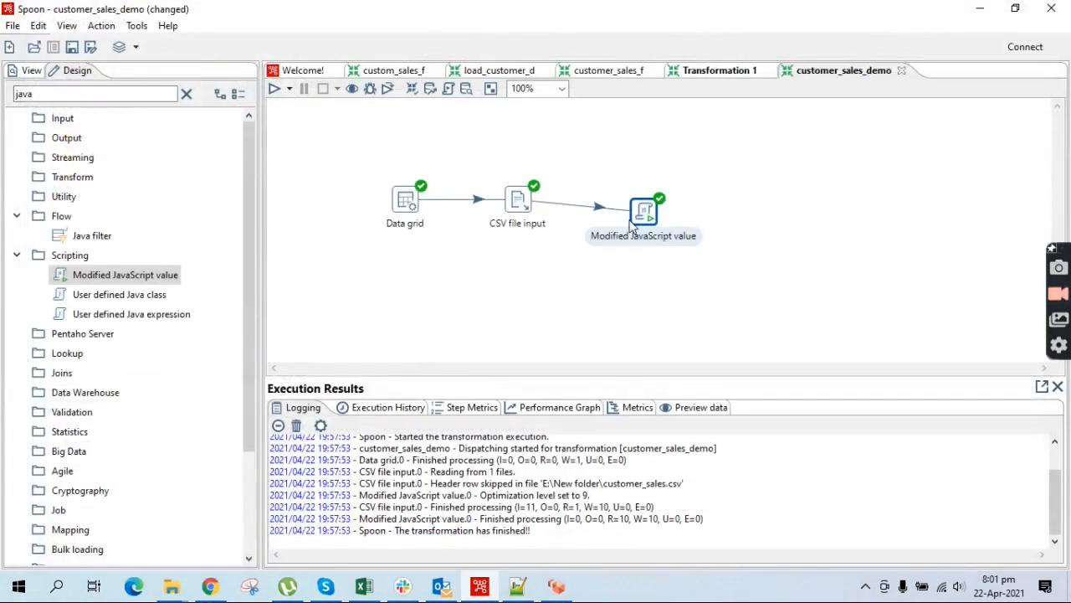
Rerun the transformation, then open the Modified JavaScript value step's context menu
click(273, 88)
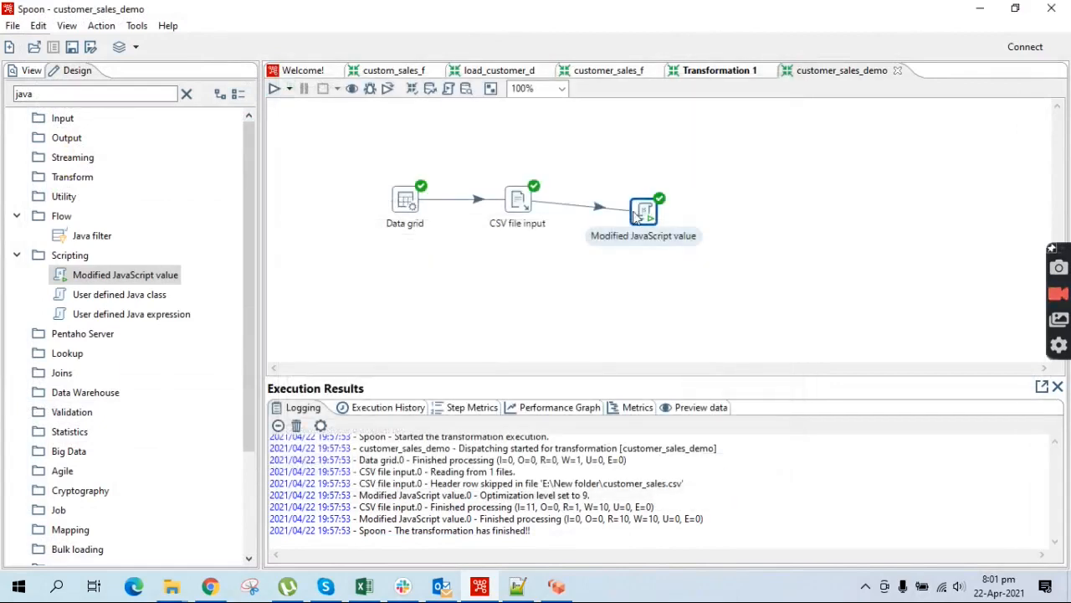
key(F9)
right_click(643, 214)
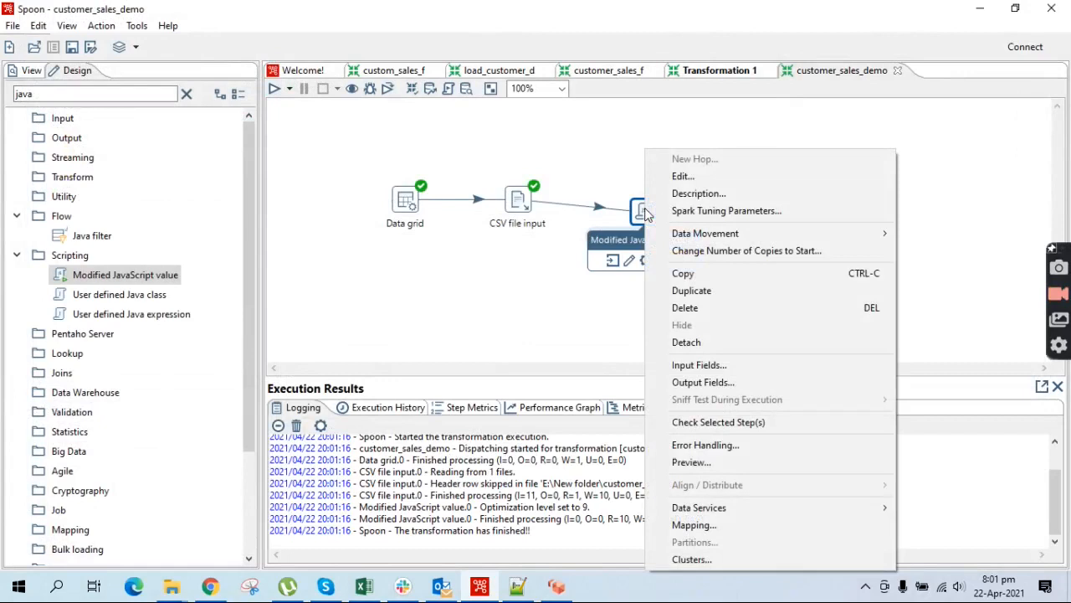
Preview the Modified JavaScript value step's 10 rows showing the combined full_name column, then close it
click(692, 462)
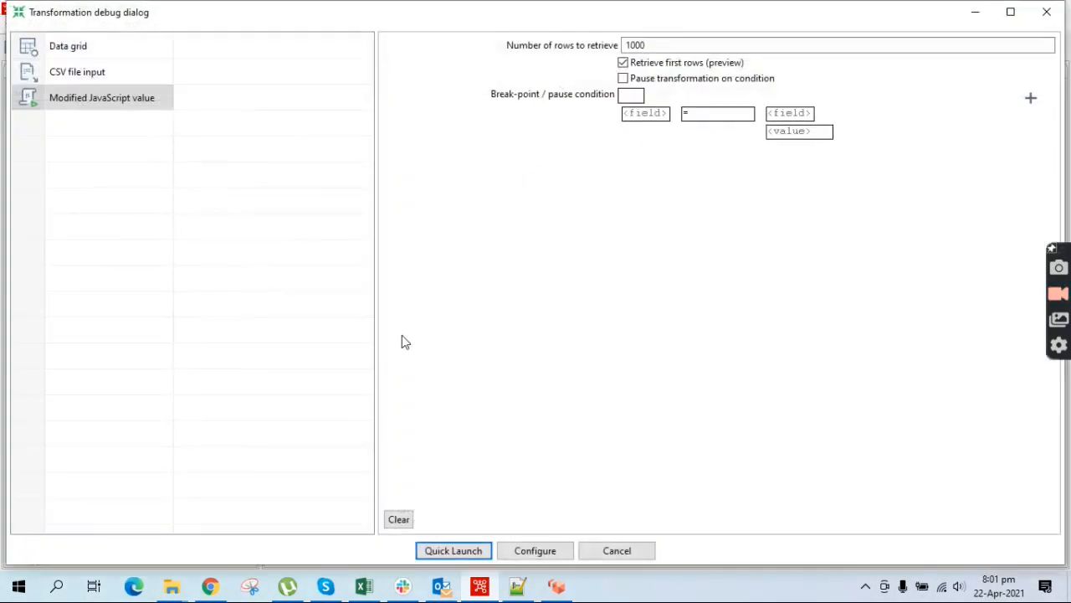
click(457, 552)
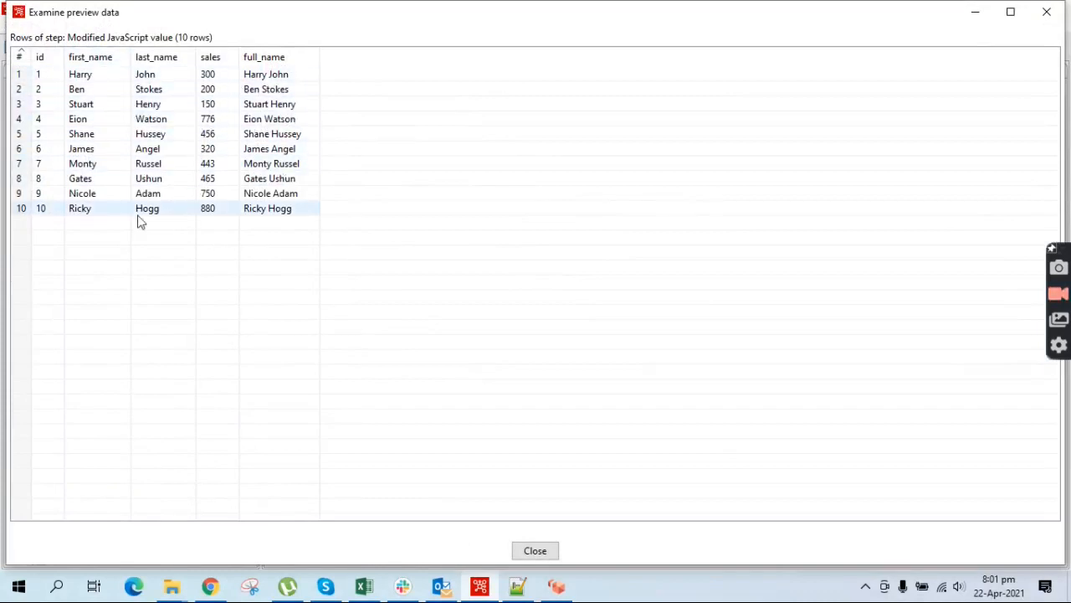
click(536, 555)
click(644, 205)
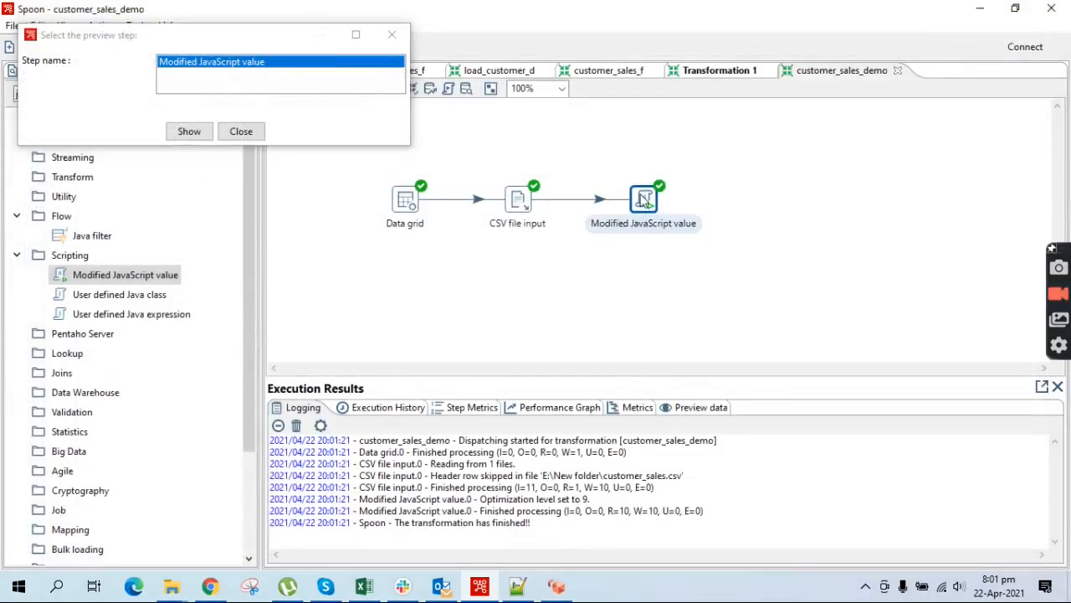
click(393, 34)
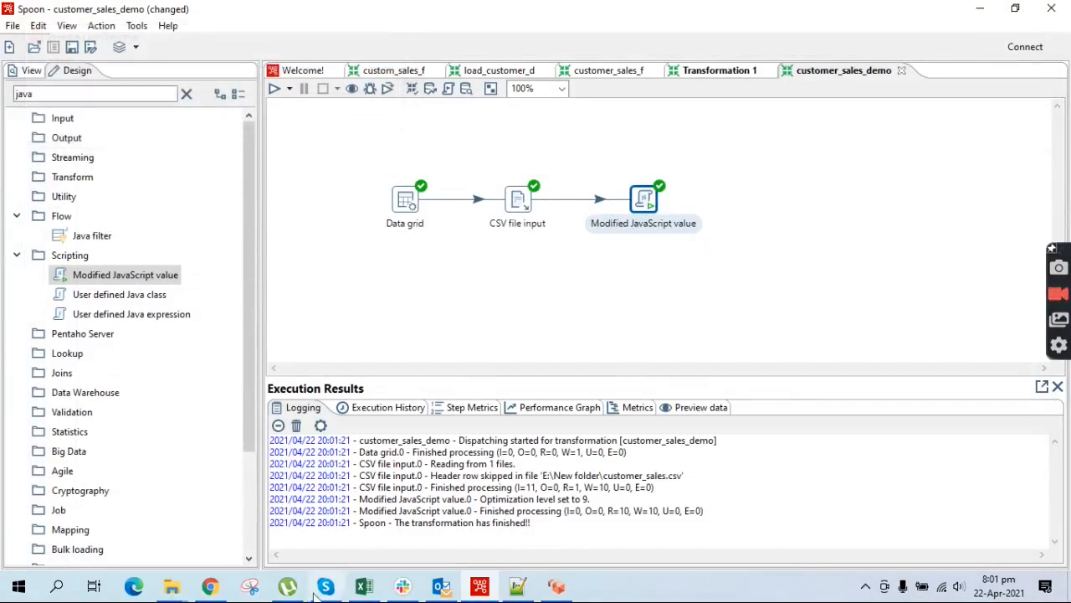
Check in pgAdmin that testdb.customer_sales is empty with id, full_name and sales columns
click(209, 590)
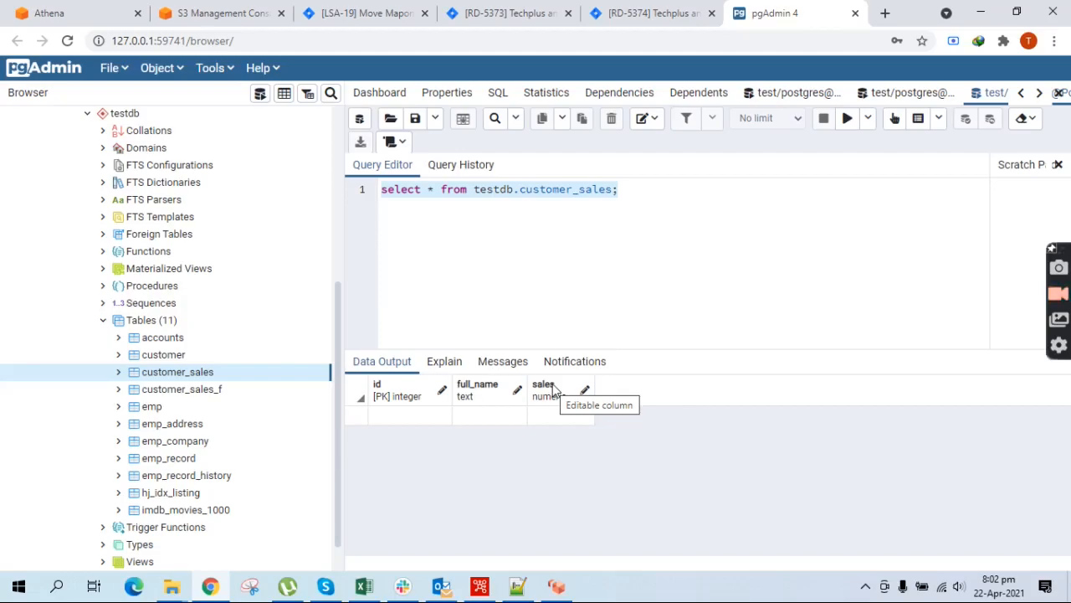
click(559, 590)
click(559, 596)
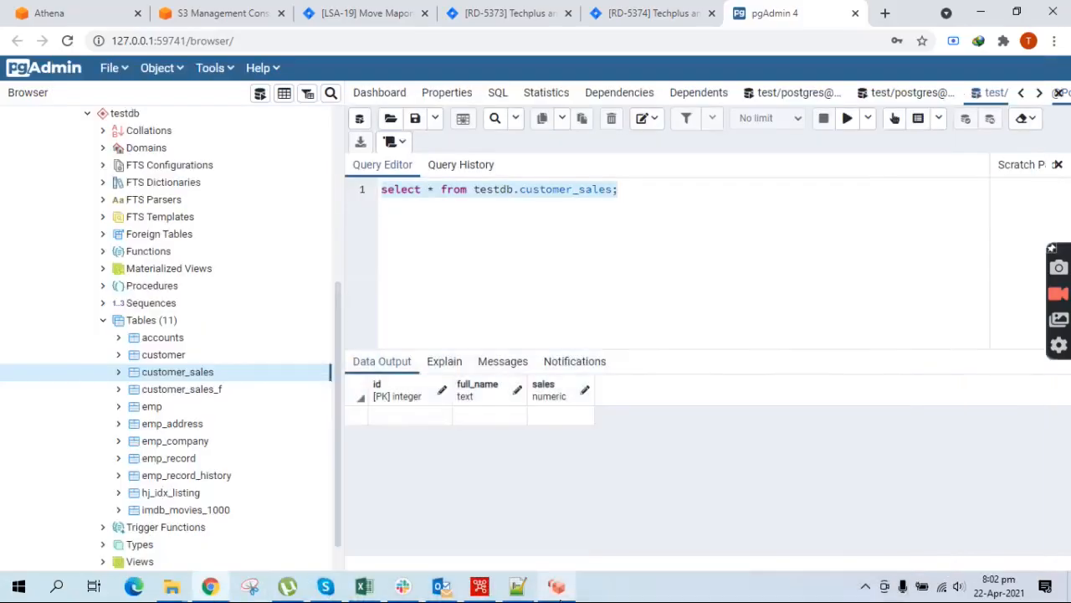
click(478, 590)
Add a Select values step fed by Modified JavaScript value's main output and open its settings
double_click(24, 94)
text(sle)
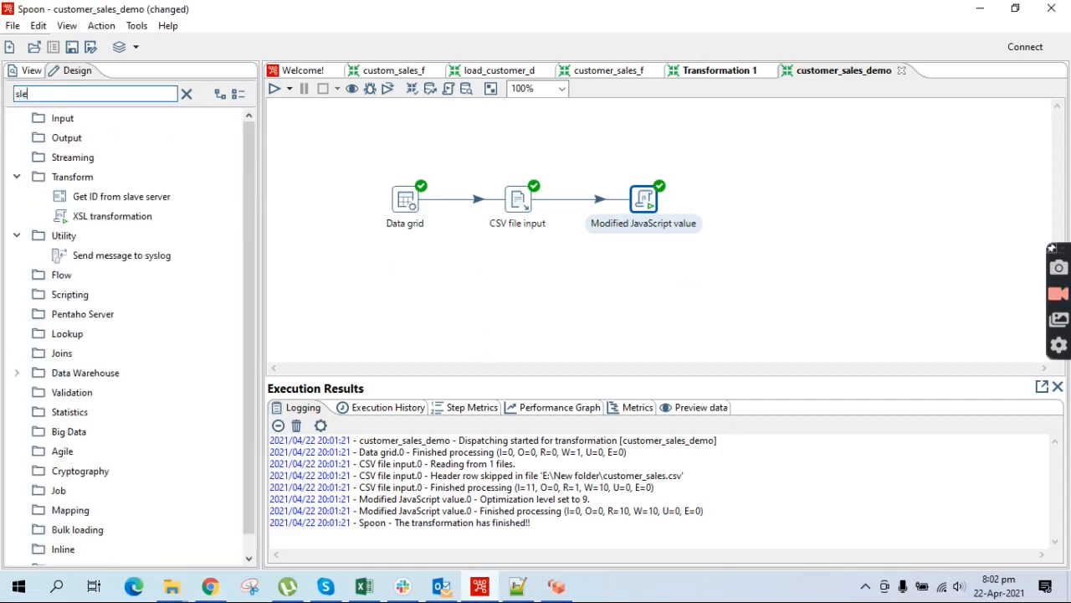
key(BackSpace)
text(el)
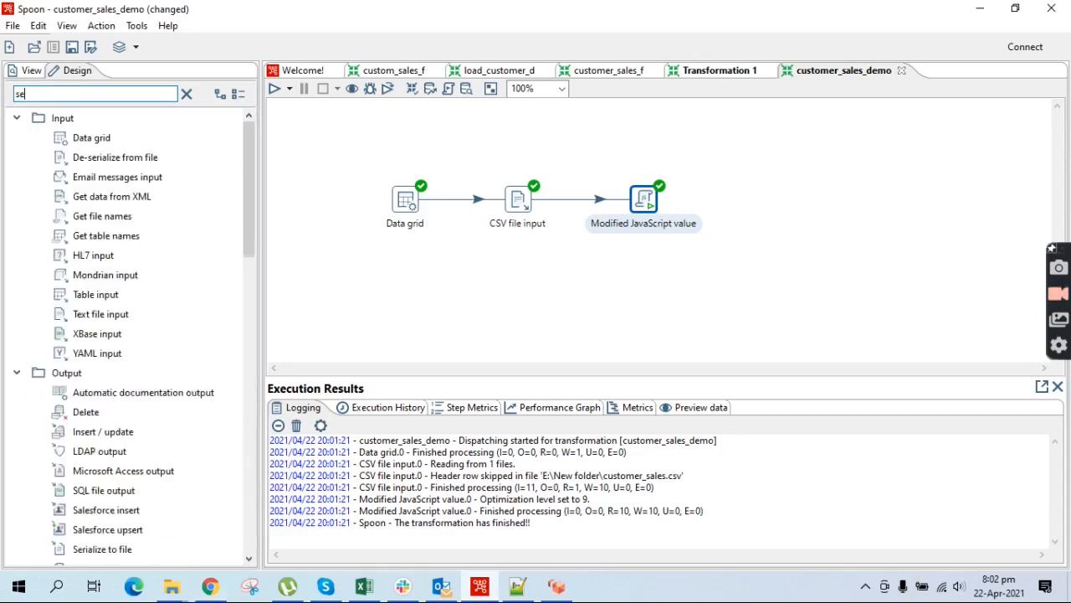
drag(94, 190, 756, 201)
drag(658, 203, 760, 203)
click(795, 208)
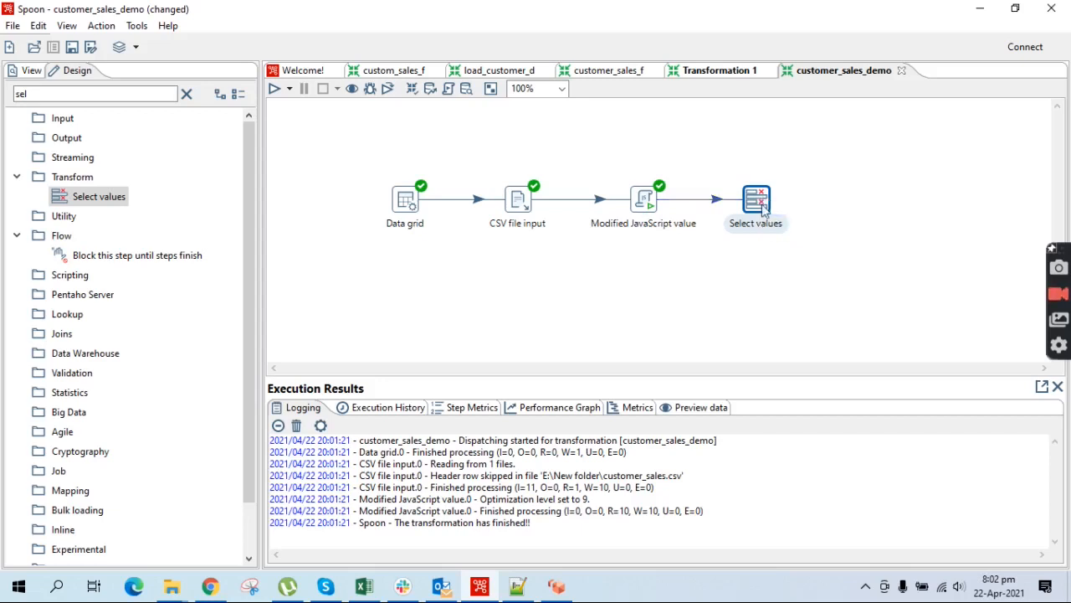
double_click(758, 205)
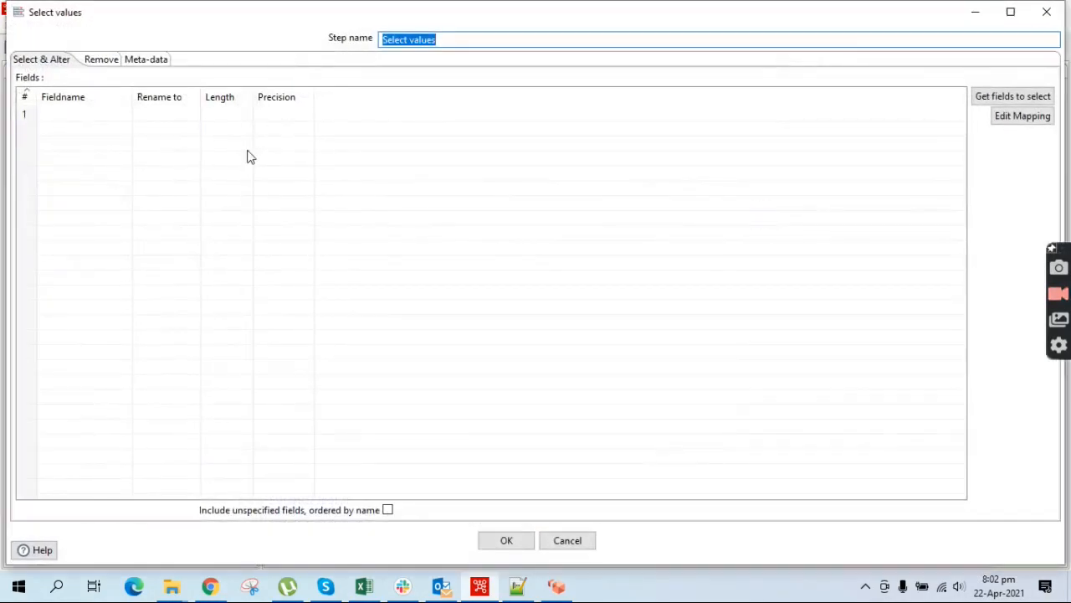
On the Meta-data tab, get the fields, set id to Integer and remove first_name
click(156, 63)
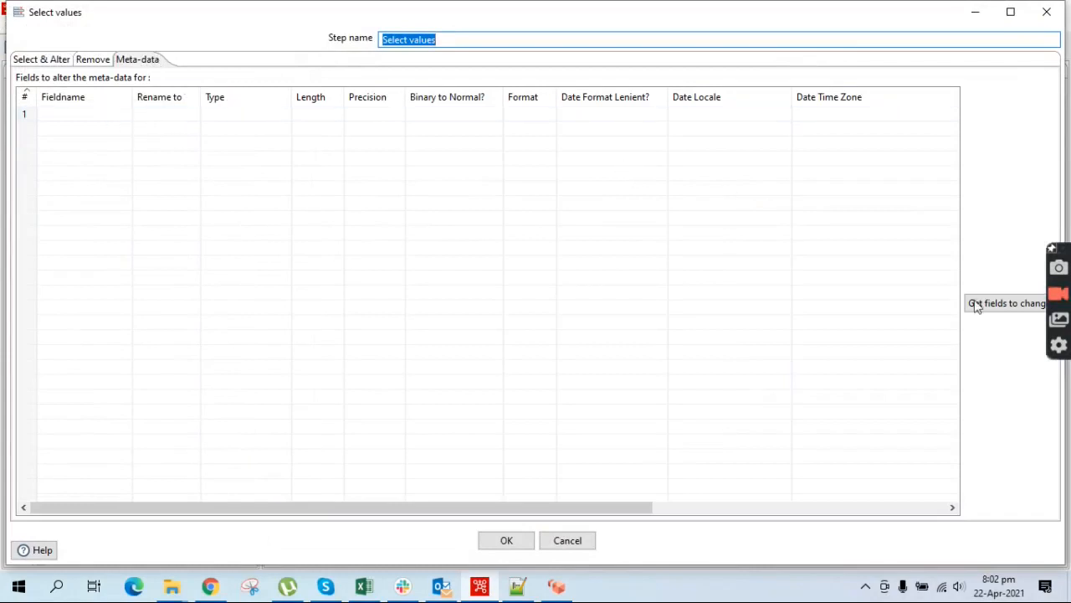
click(1016, 310)
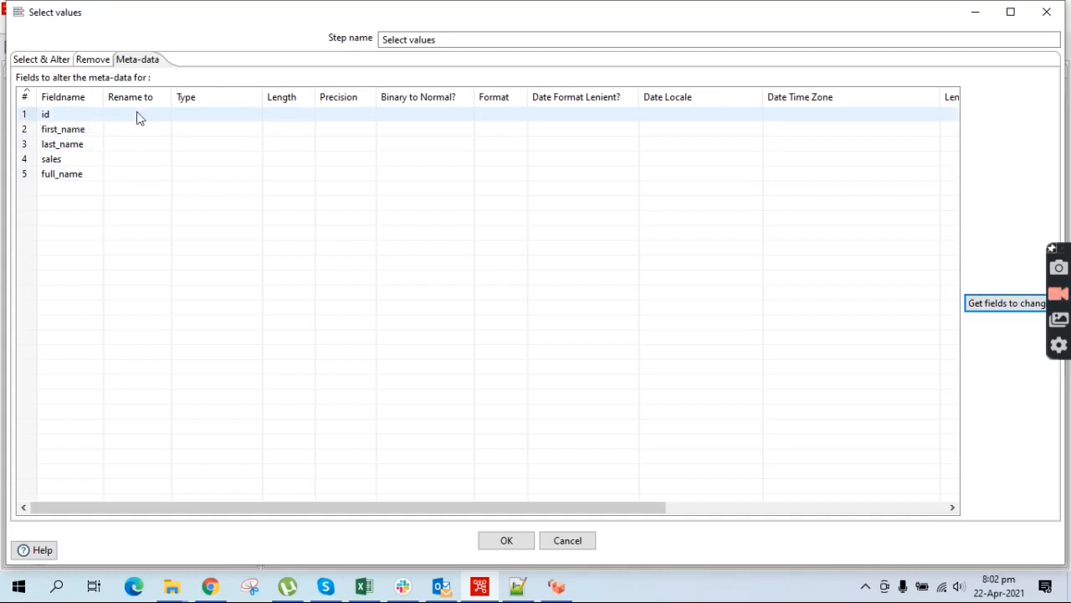
click(259, 117)
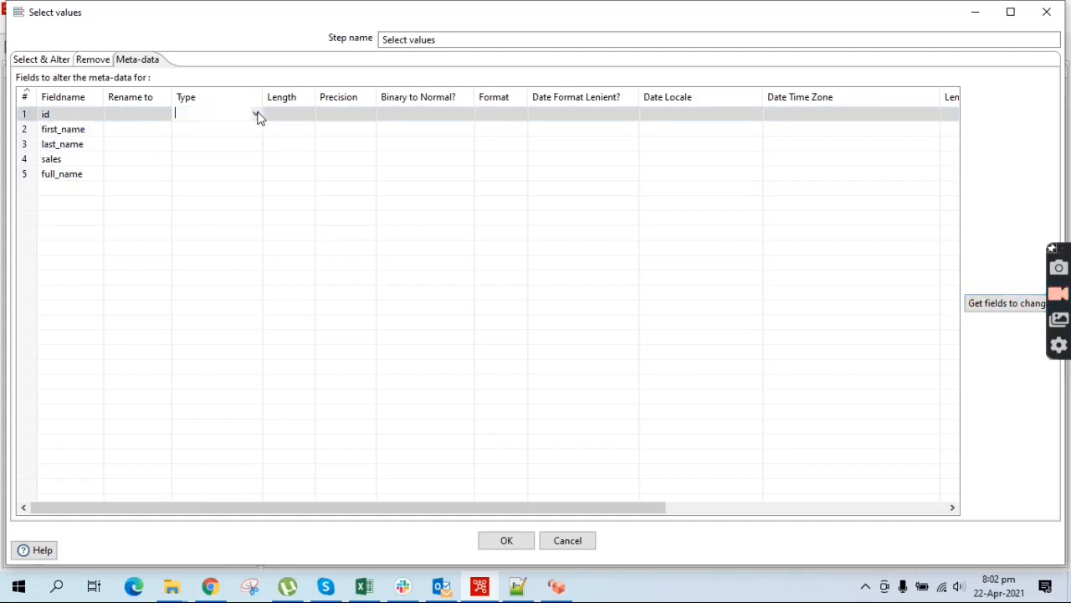
click(256, 115)
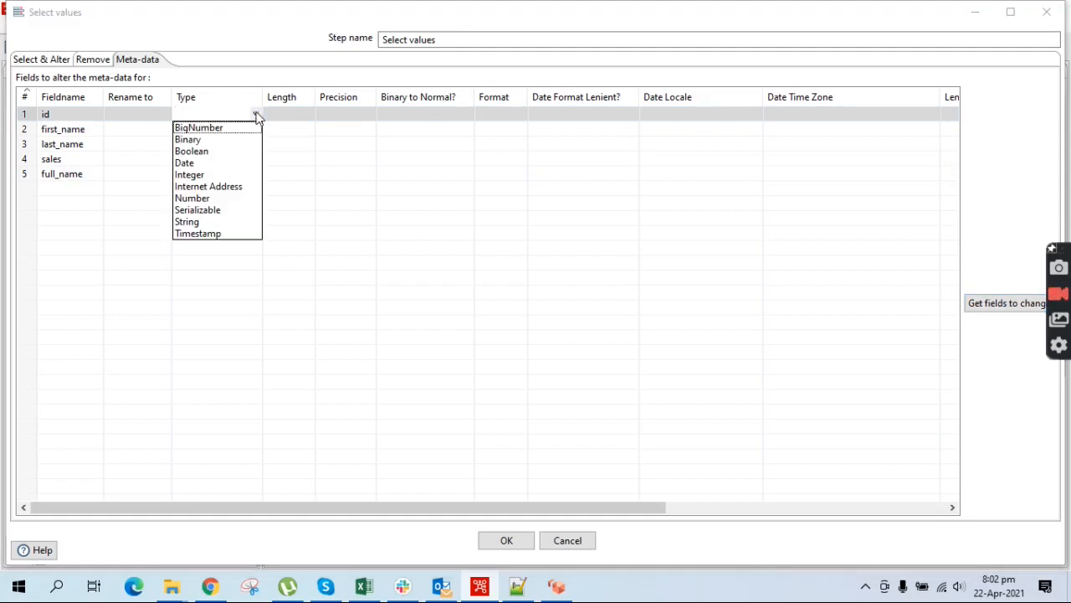
click(190, 174)
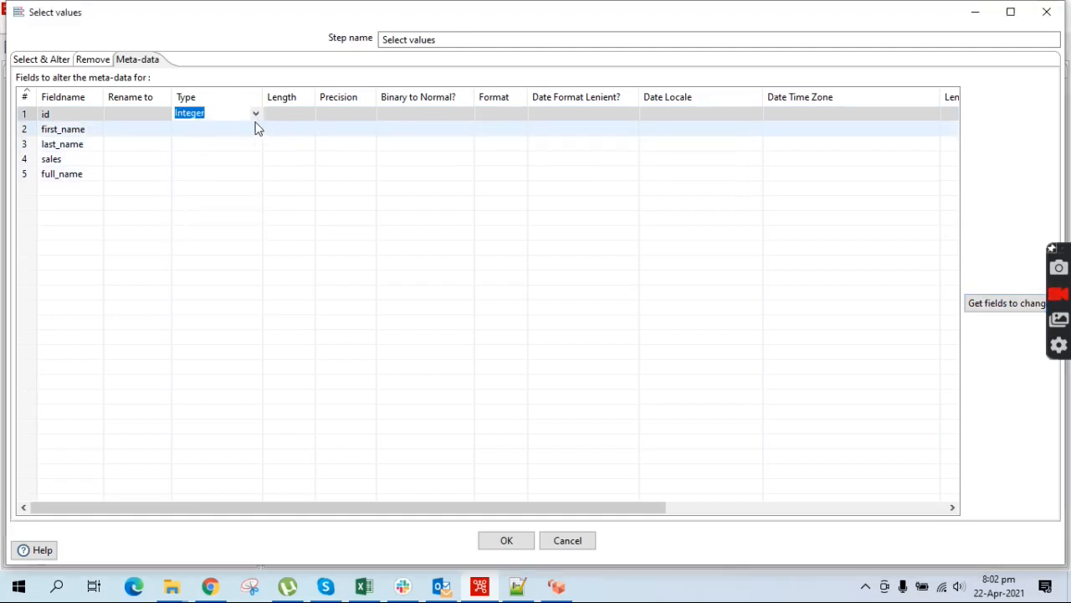
click(20, 128)
click(25, 132)
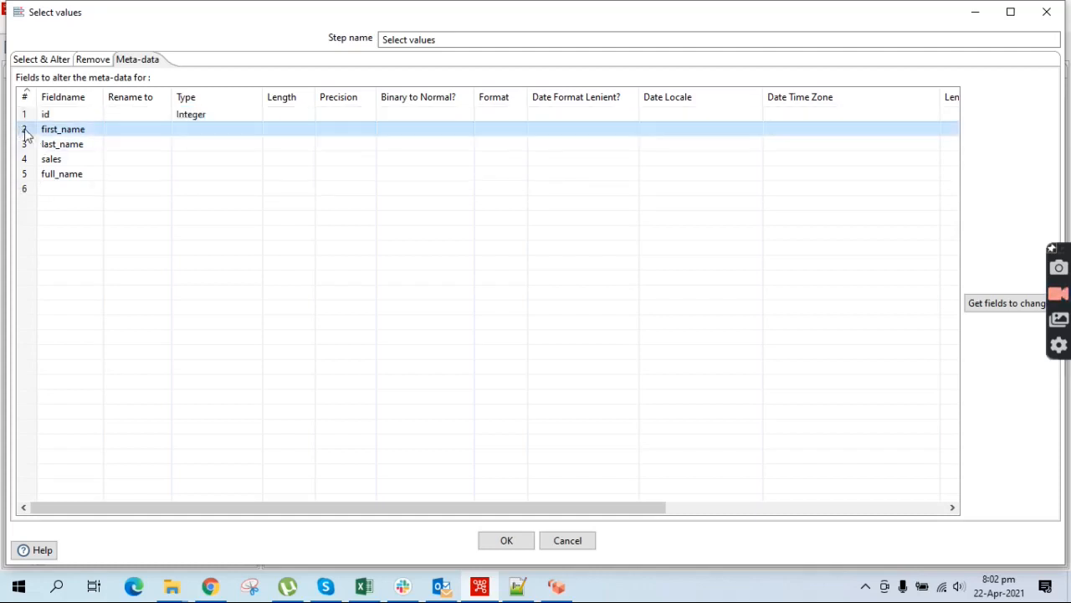
key(Delete)
key(Delete)
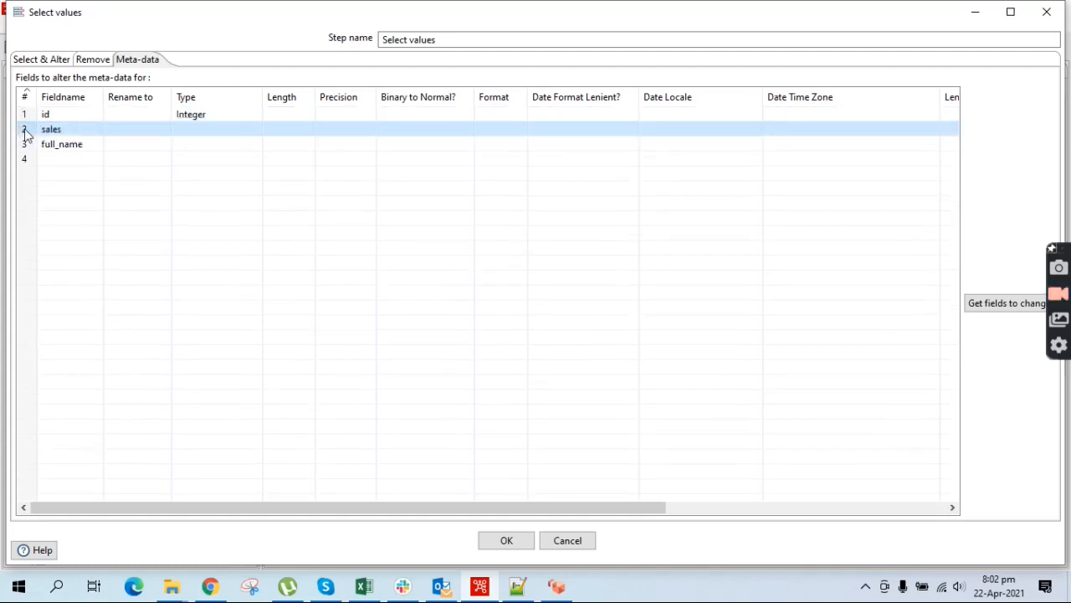
Set sales to Number, remove full_name and the empty row, and confirm the step
click(259, 137)
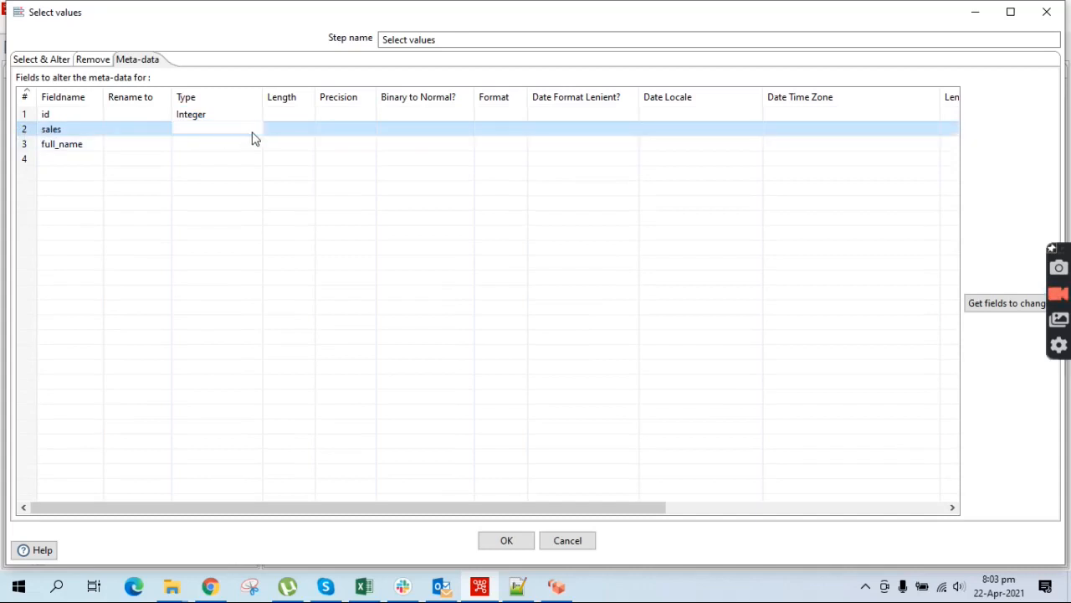
click(256, 131)
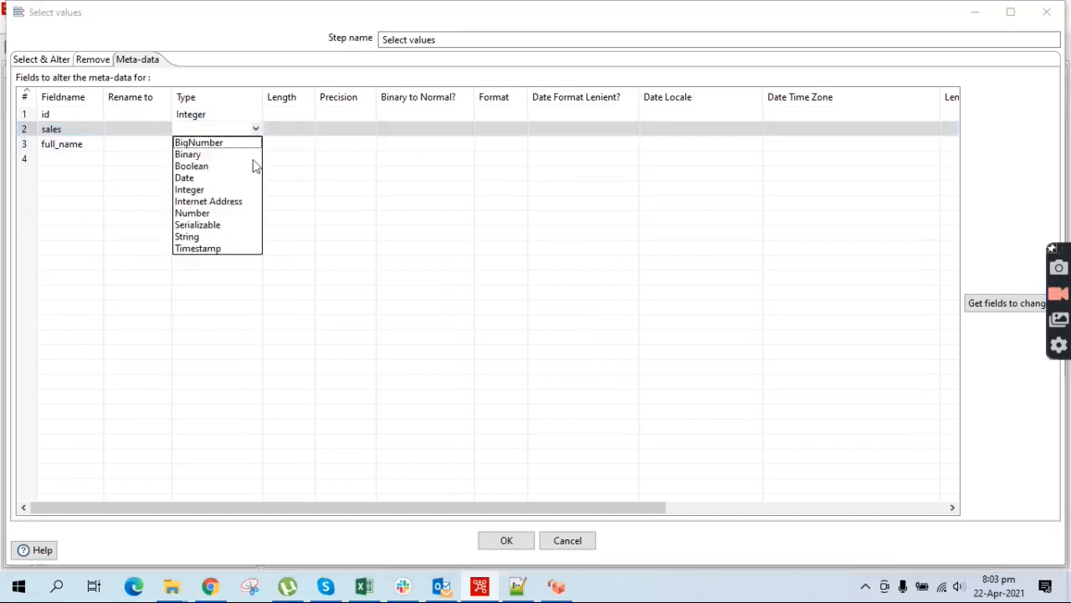
click(209, 212)
click(22, 145)
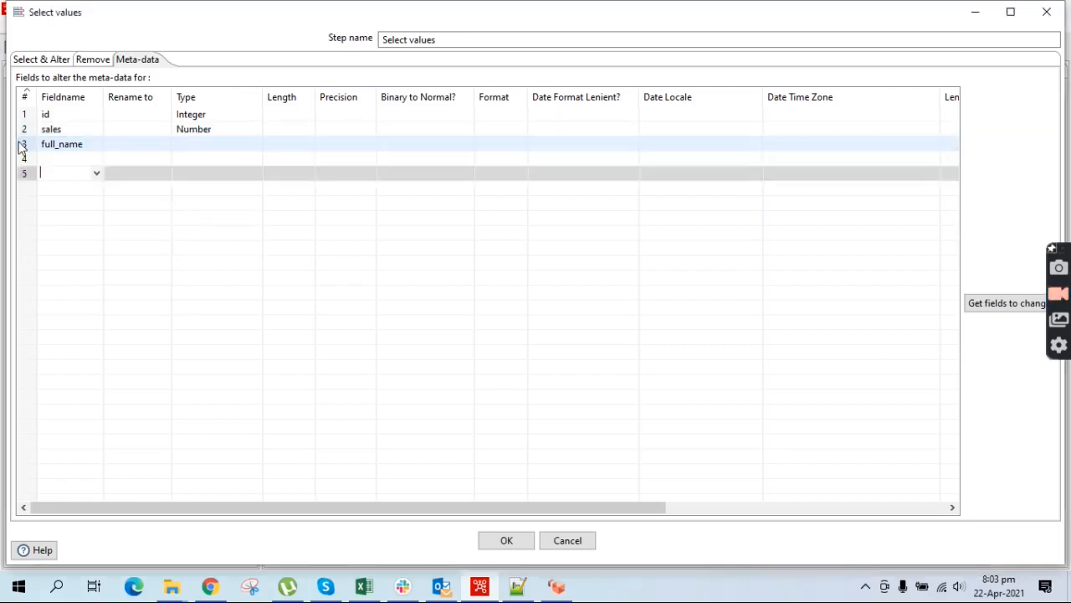
click(24, 148)
key(Delete)
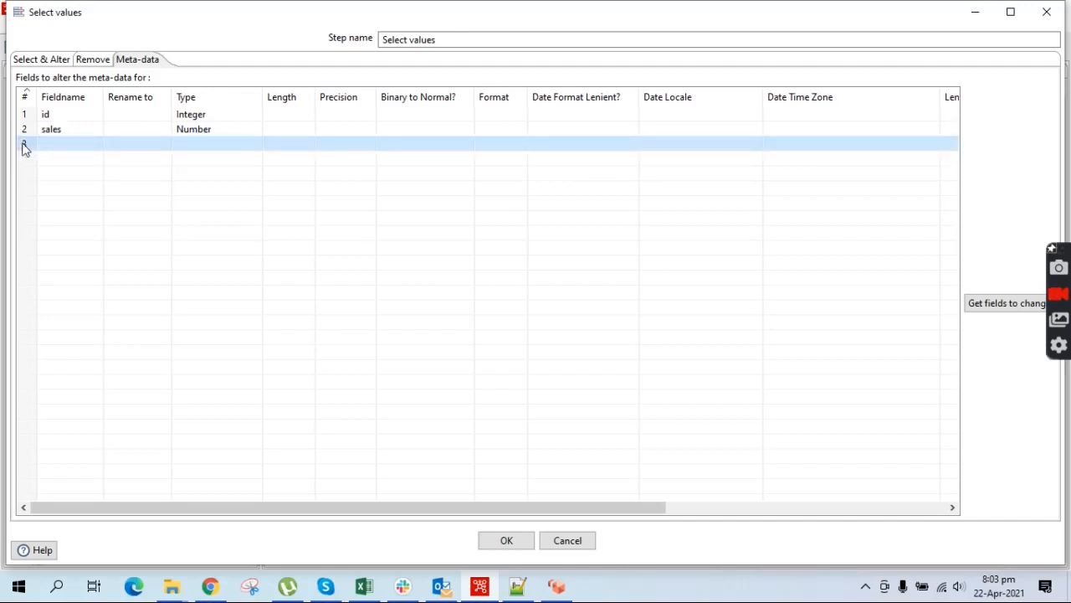
key(Delete)
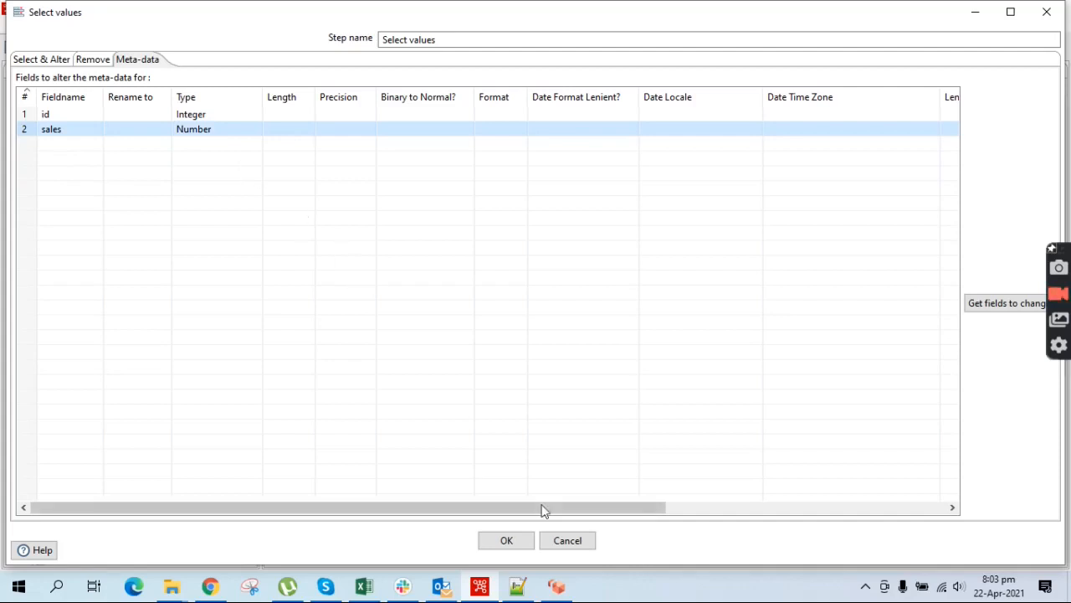
click(519, 540)
Preview the Select values output and inspect the converted id and sales values
right_click(762, 209)
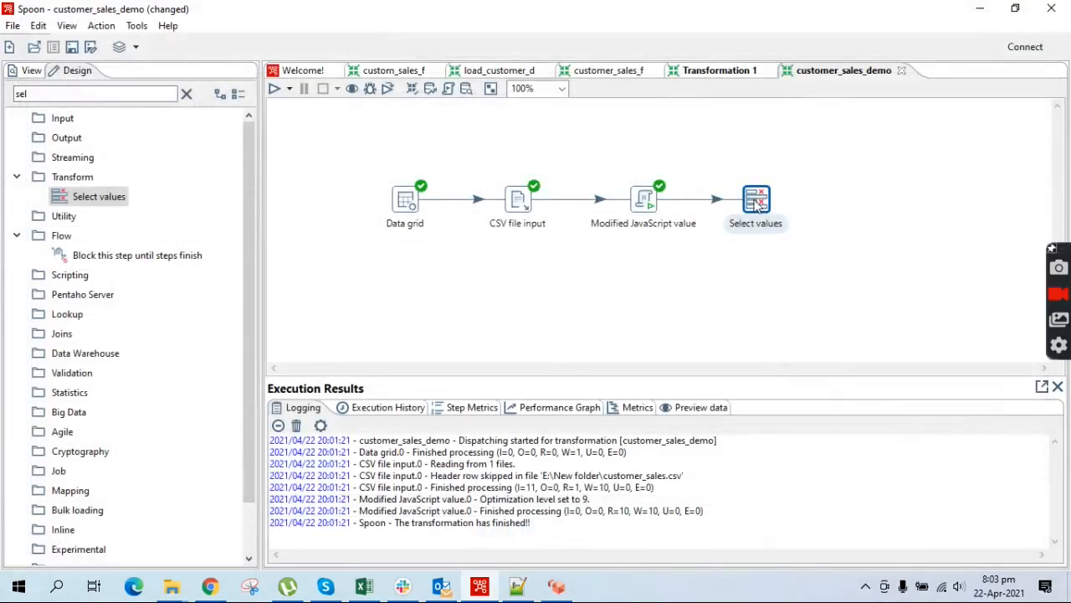
click(802, 459)
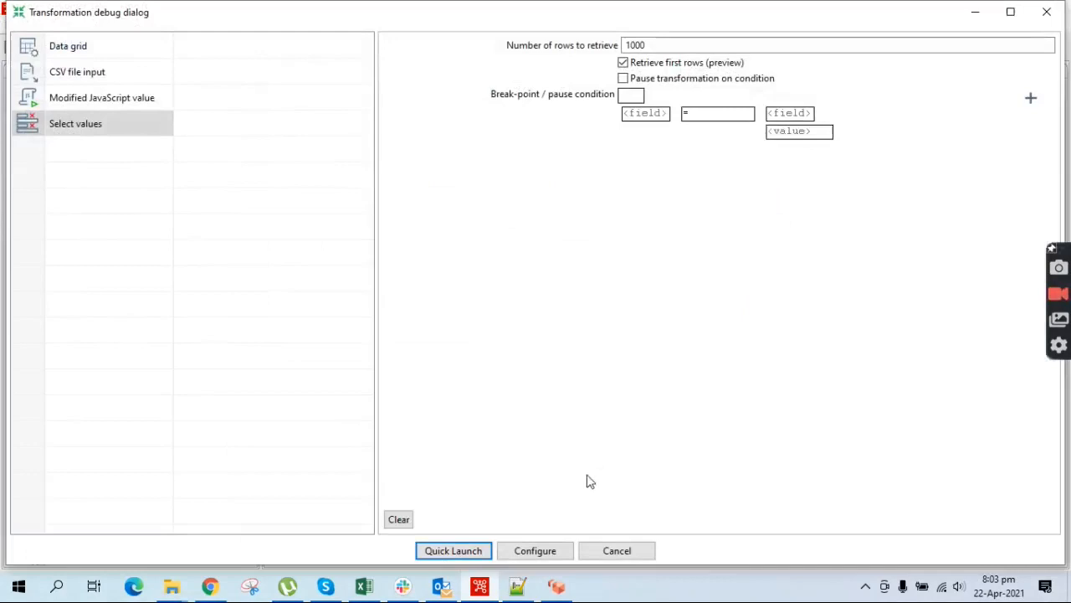
click(455, 550)
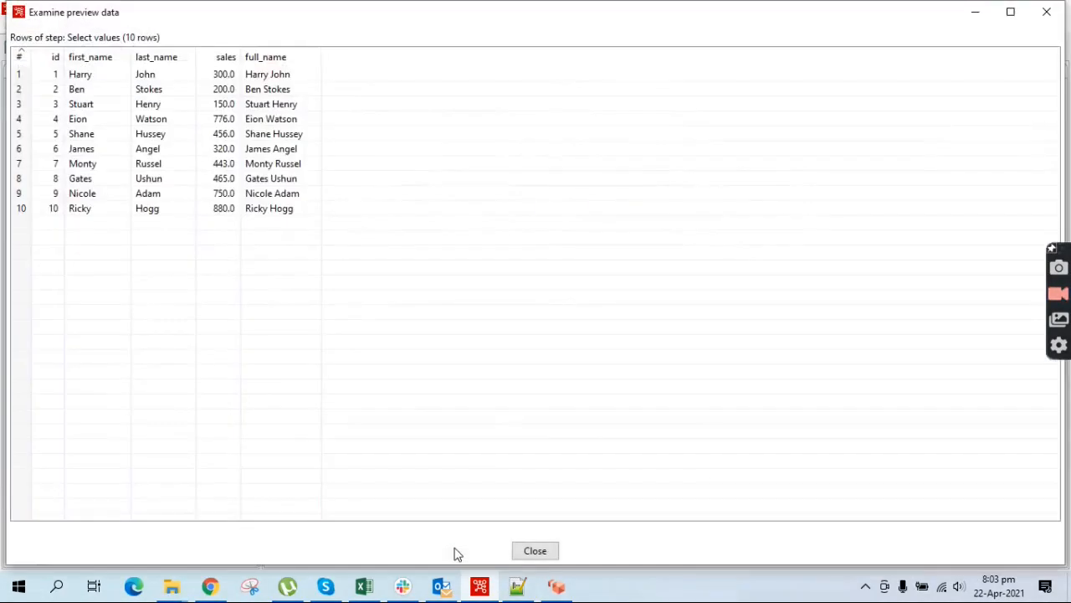
click(222, 76)
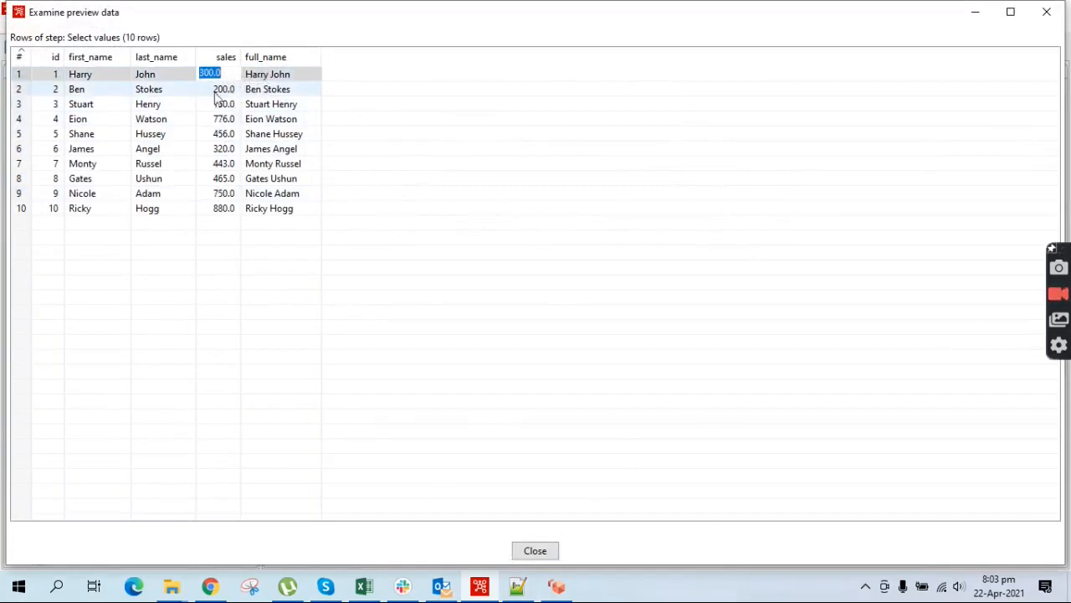
click(54, 75)
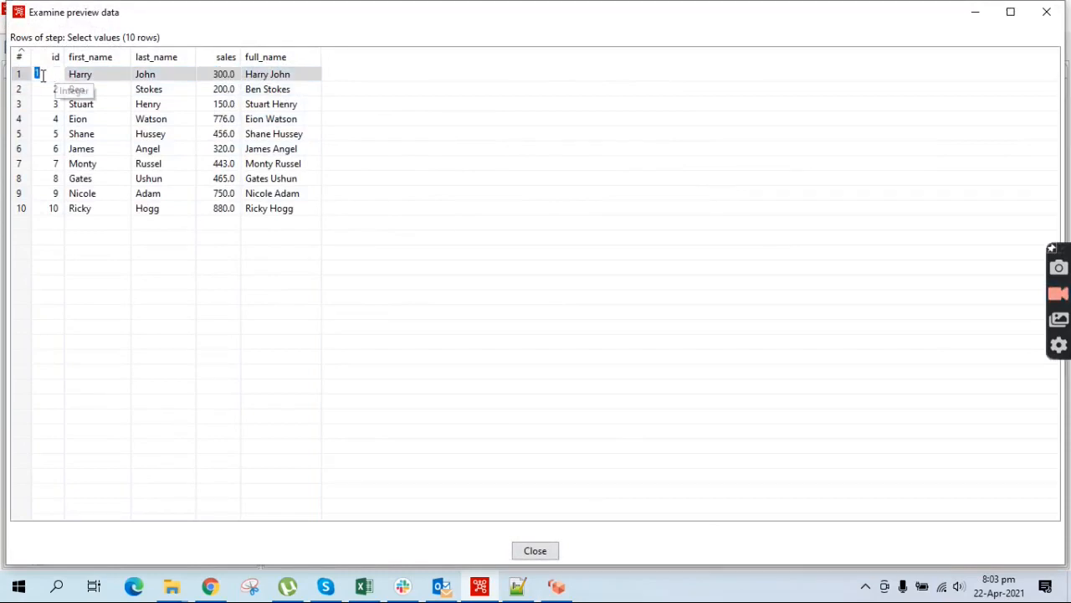
click(527, 553)
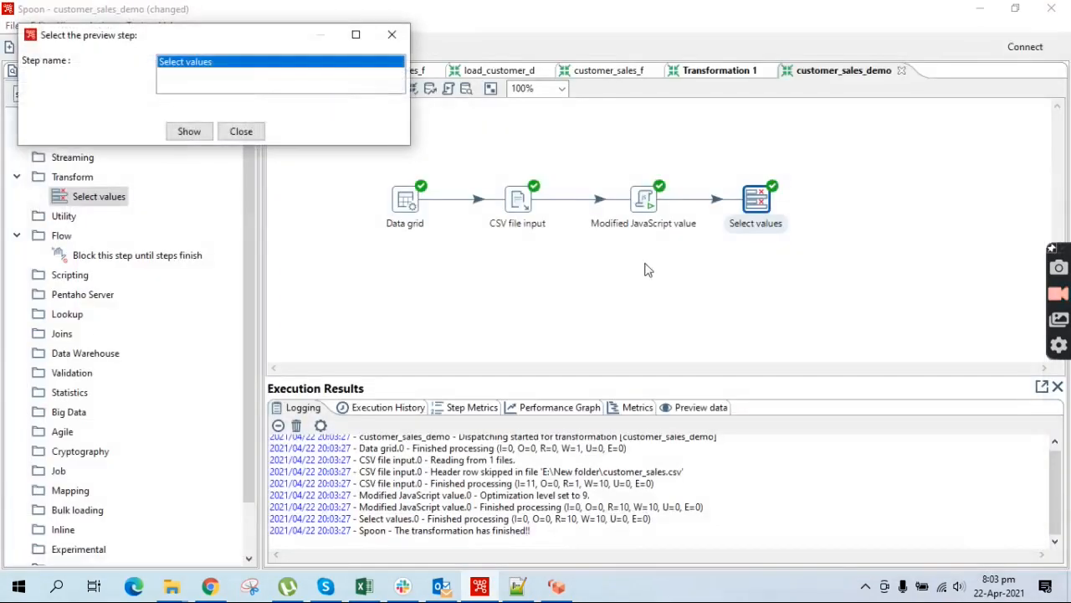
click(394, 38)
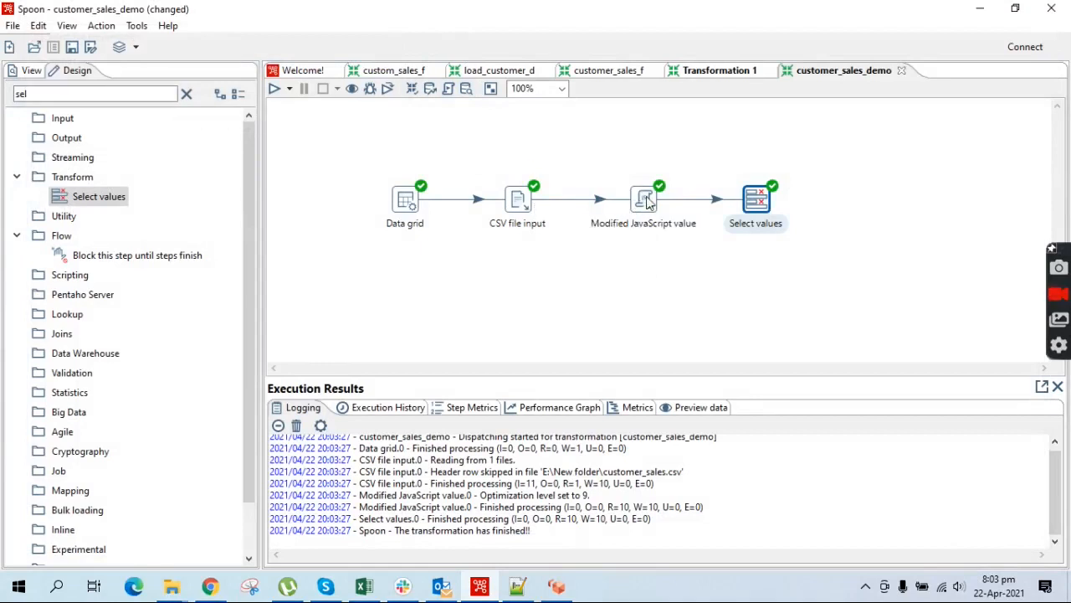
Preview the Modified JavaScript value output to compare its id and sales types
right_click(648, 201)
click(692, 462)
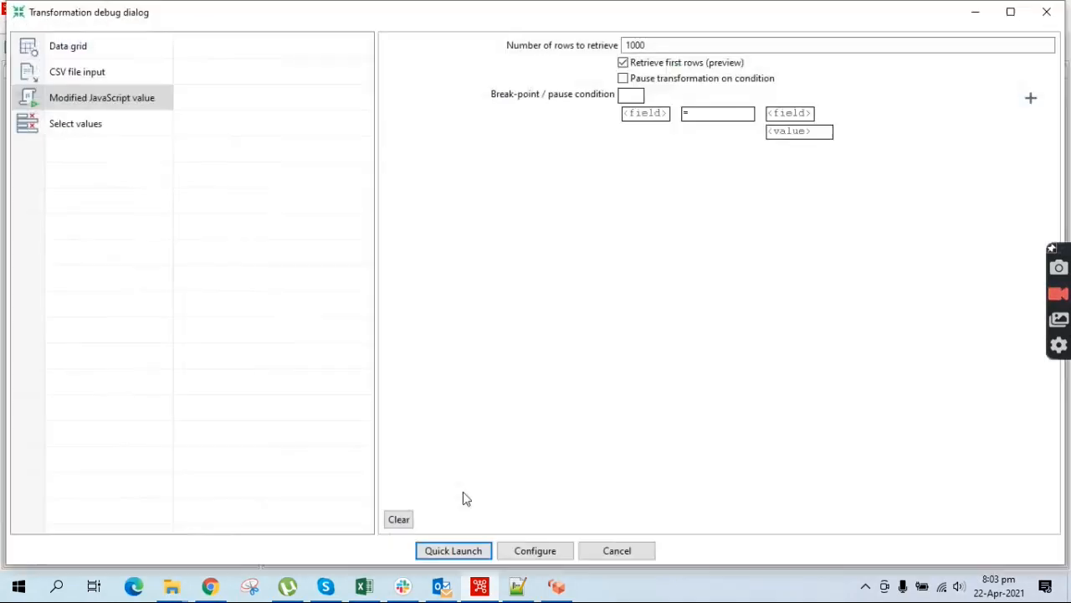
click(454, 553)
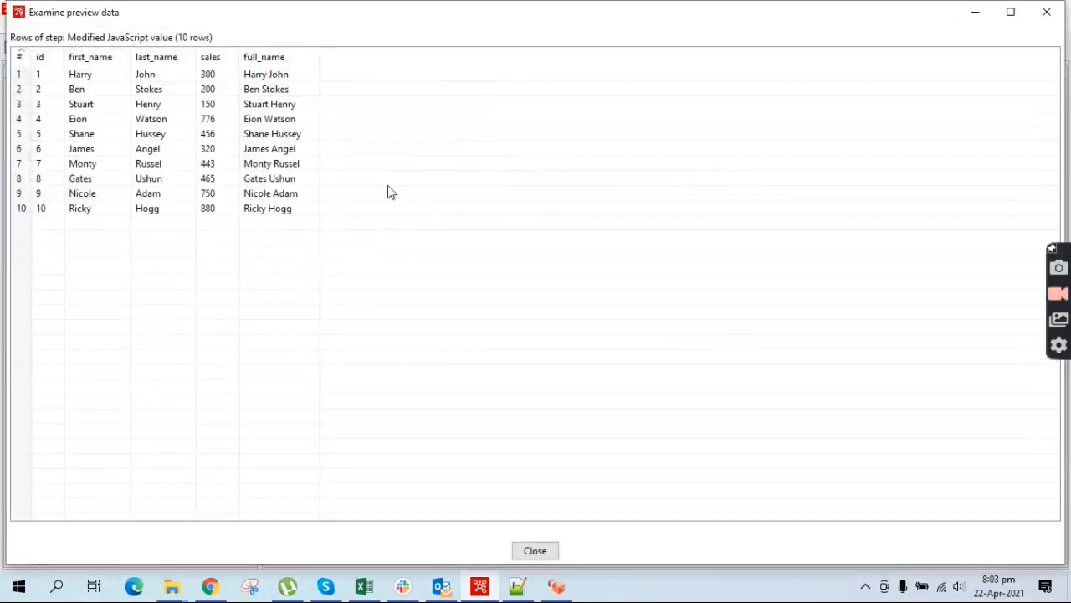
click(40, 75)
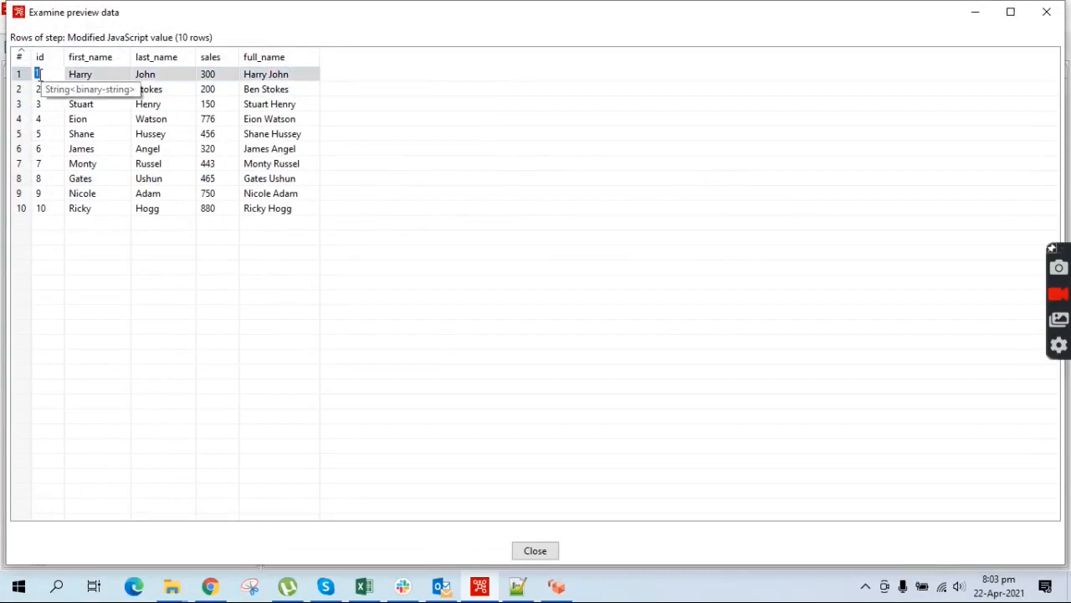
click(220, 74)
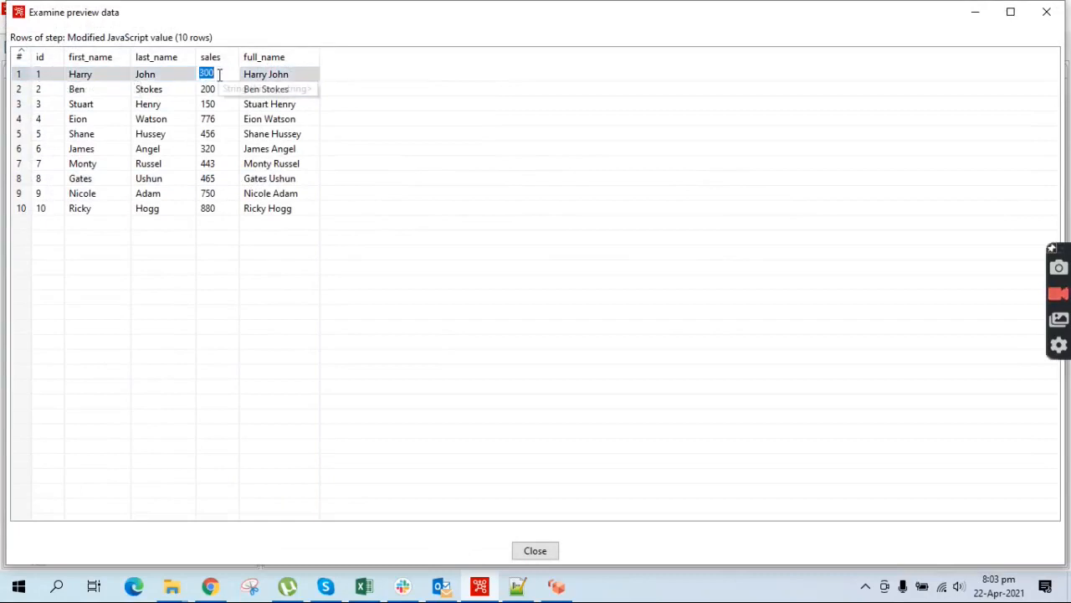
click(535, 550)
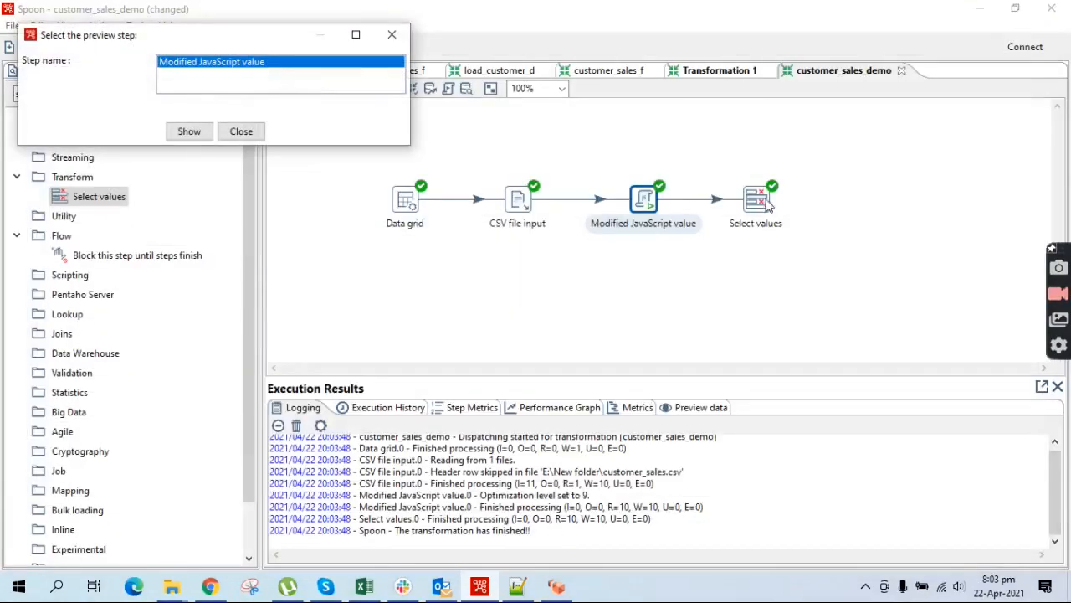
click(392, 35)
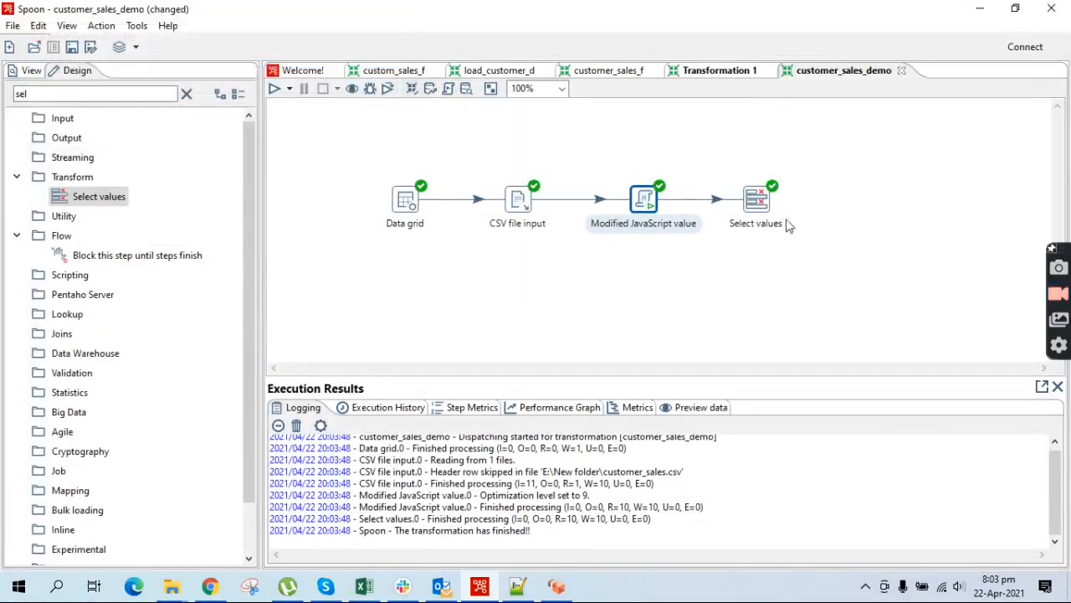
Preview Select values again, confirming sales now shows decimals like 300.0
right_click(754, 206)
click(820, 463)
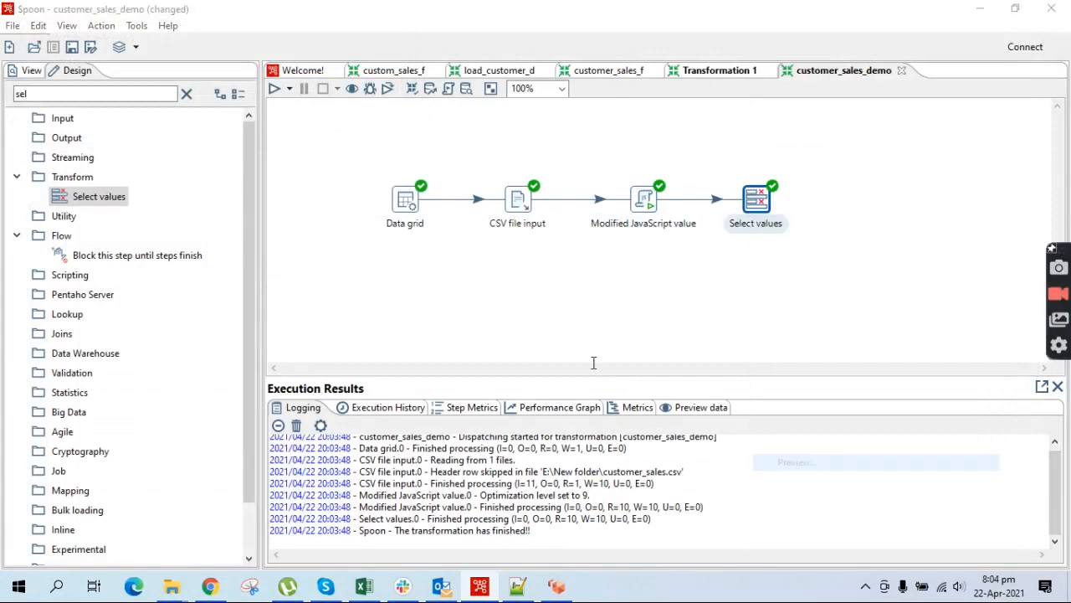
click(433, 552)
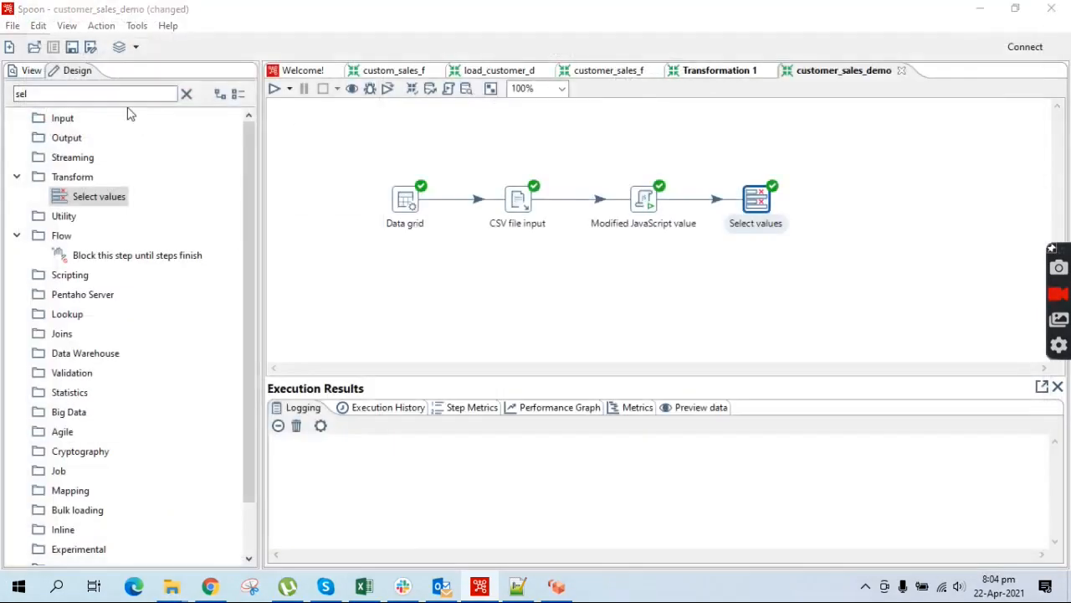
click(55, 74)
click(55, 73)
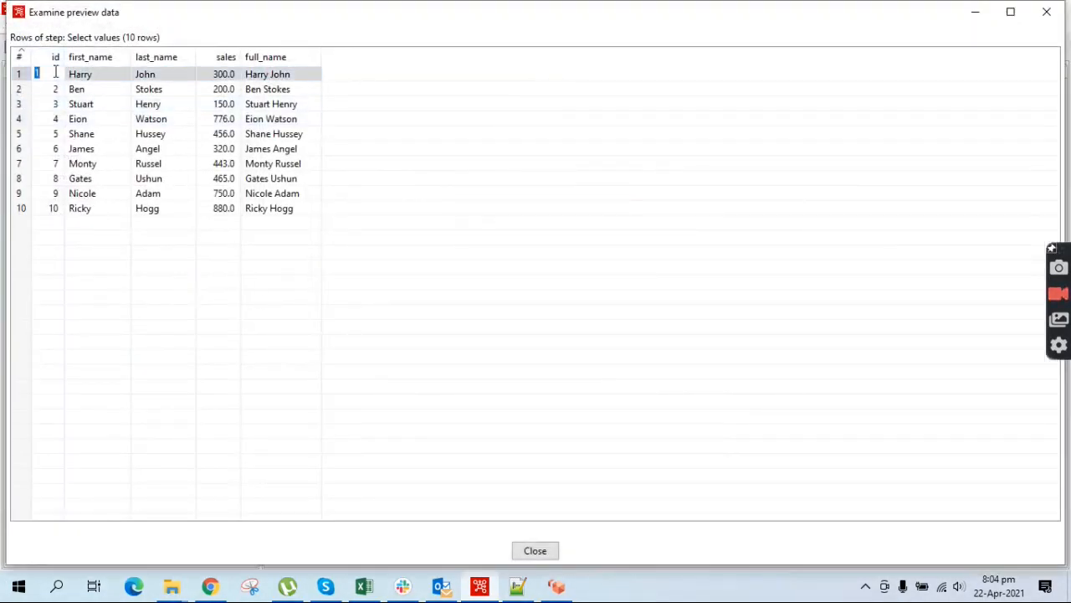
click(223, 73)
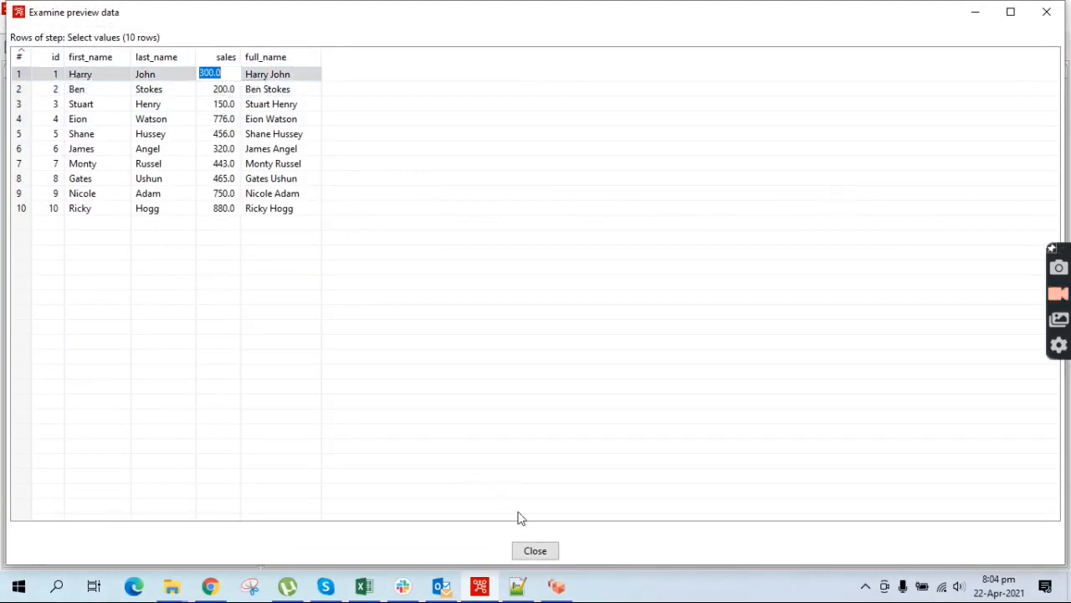
click(535, 550)
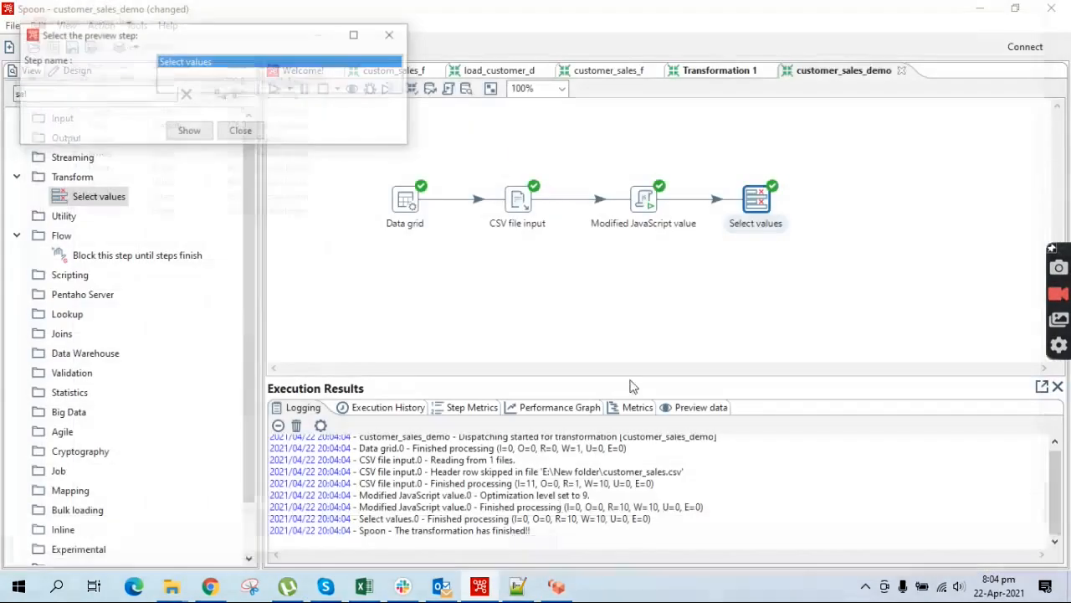
click(392, 36)
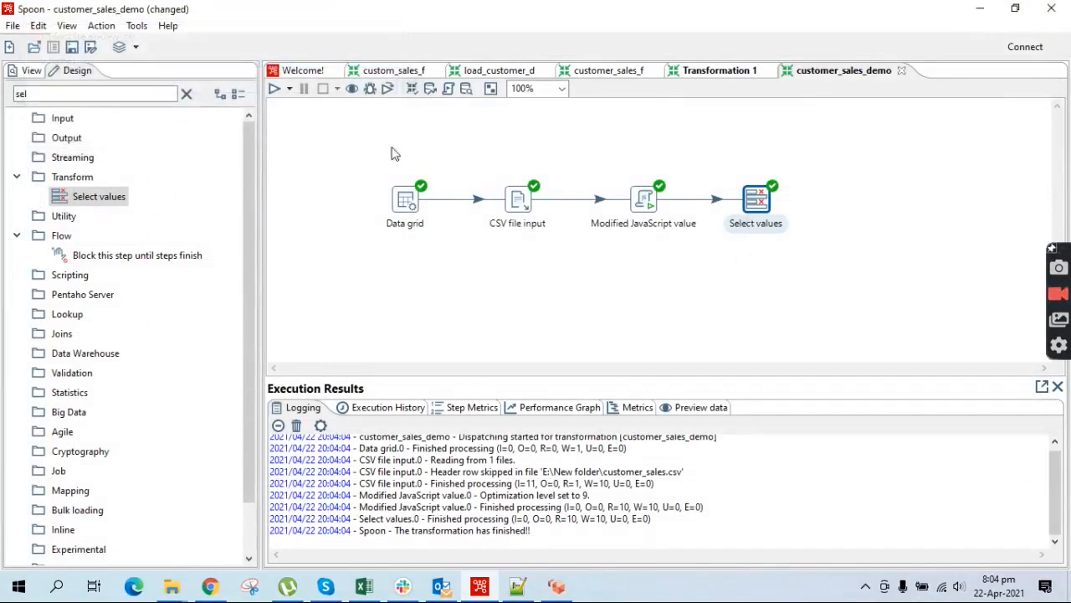
Add a Table output step fed by Select values' main output and open its settings
double_click(84, 94)
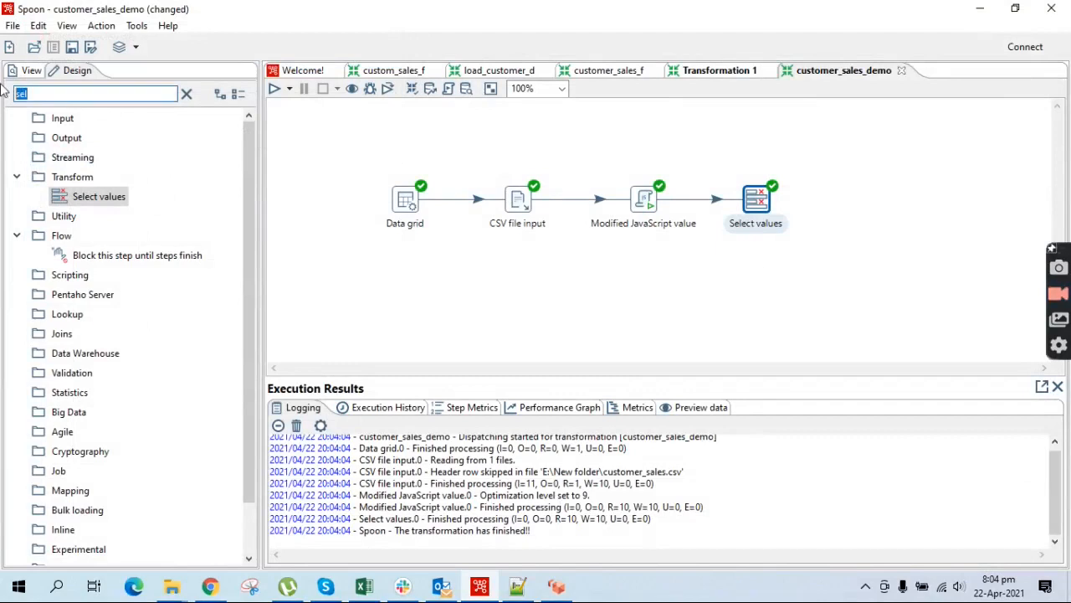
text(tabl)
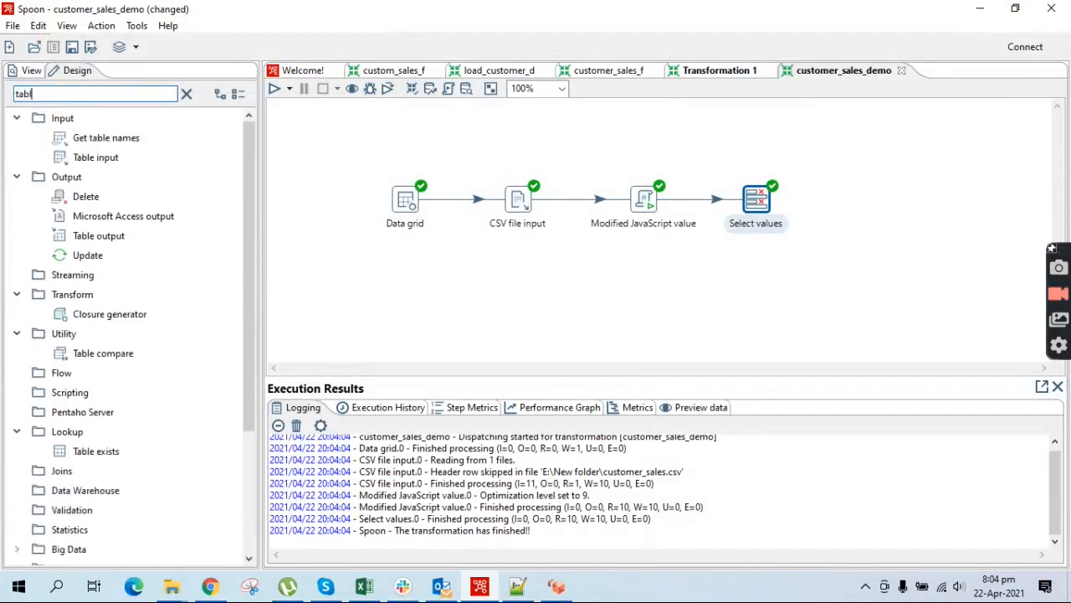
text(e ou)
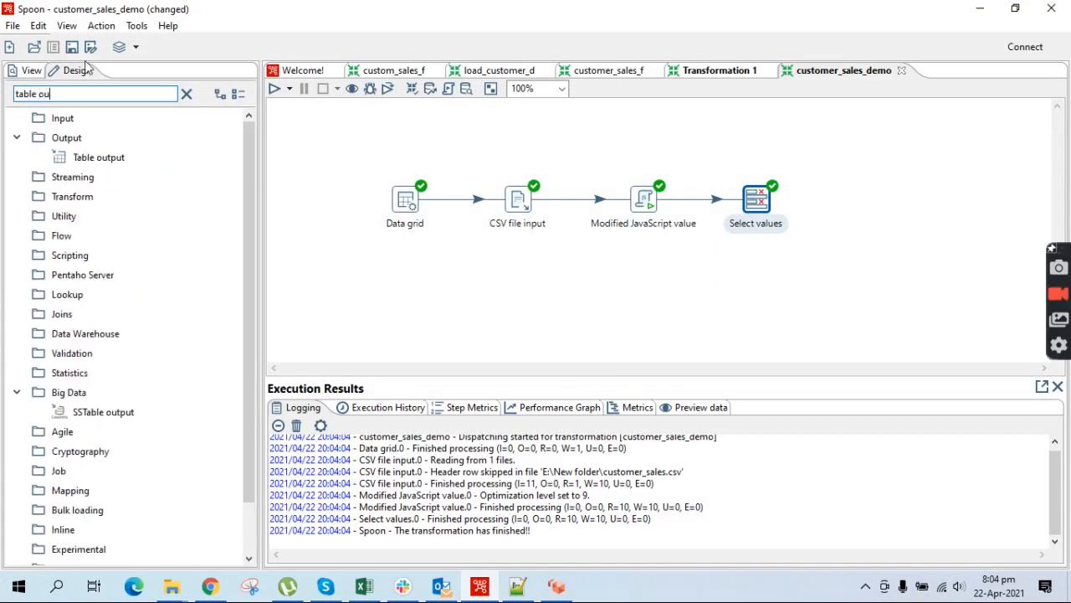
drag(98, 156, 877, 214)
drag(758, 208, 855, 205)
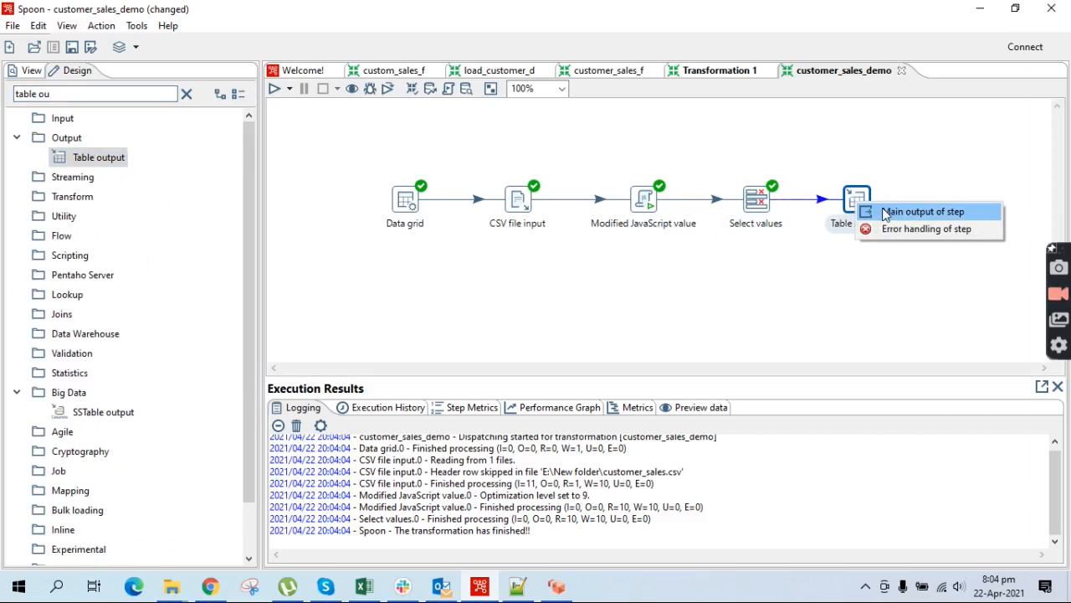
click(886, 214)
double_click(854, 208)
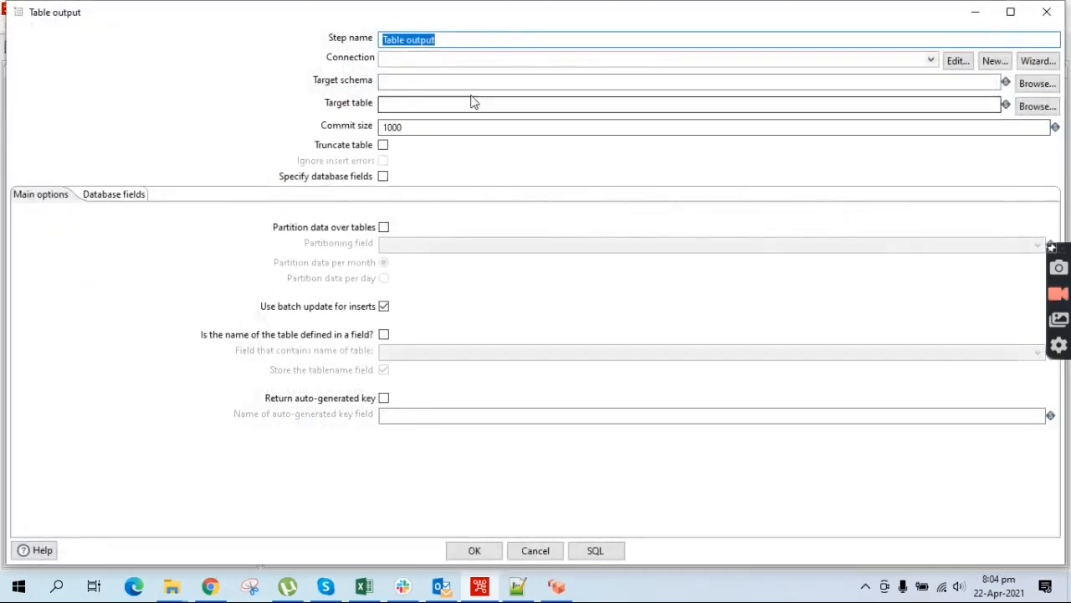
Create PostgreSQL connection conn_localhost to database test on localhost, entering the username and password
click(993, 64)
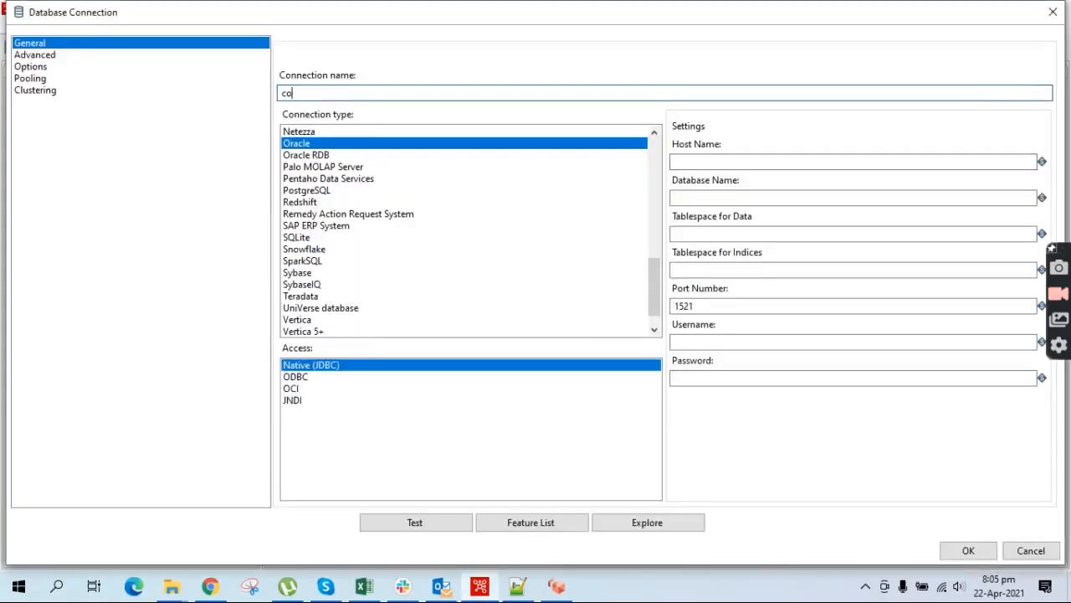
text(localhost)
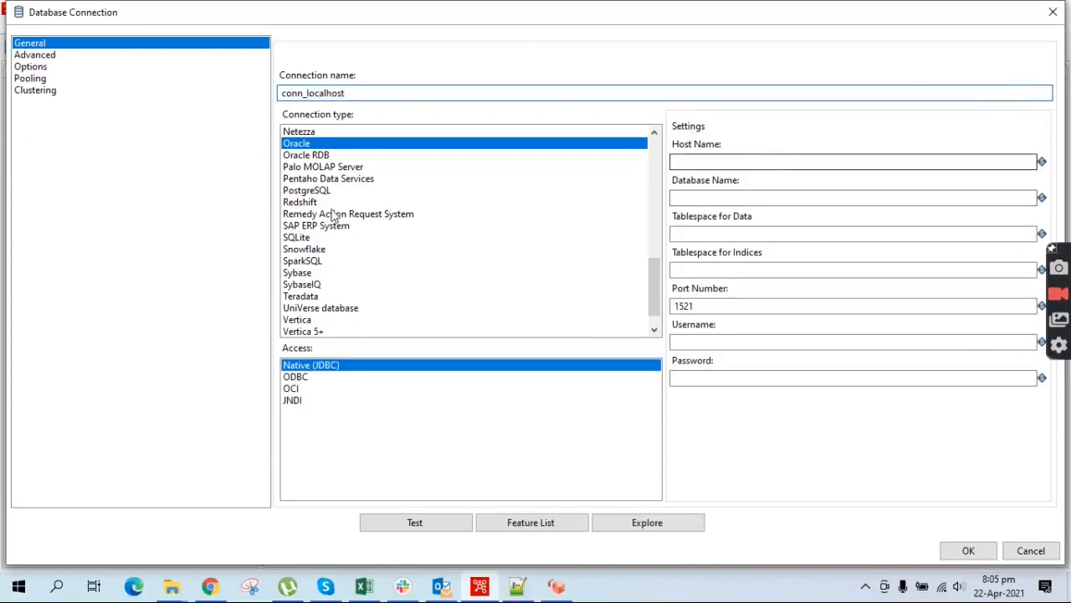
click(308, 192)
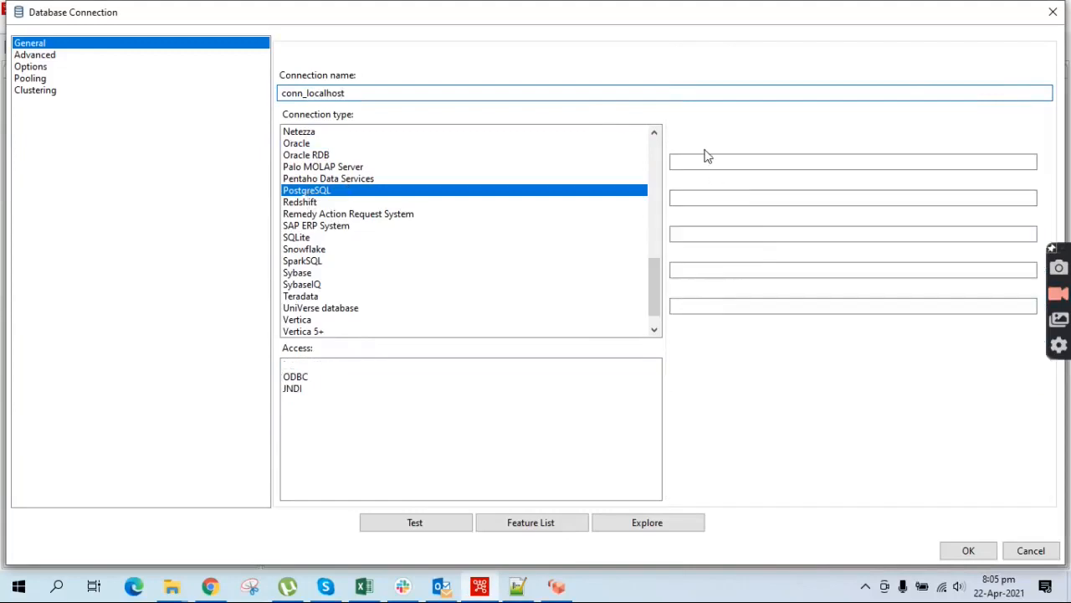
click(705, 159)
text(localhost)
key(Tab)
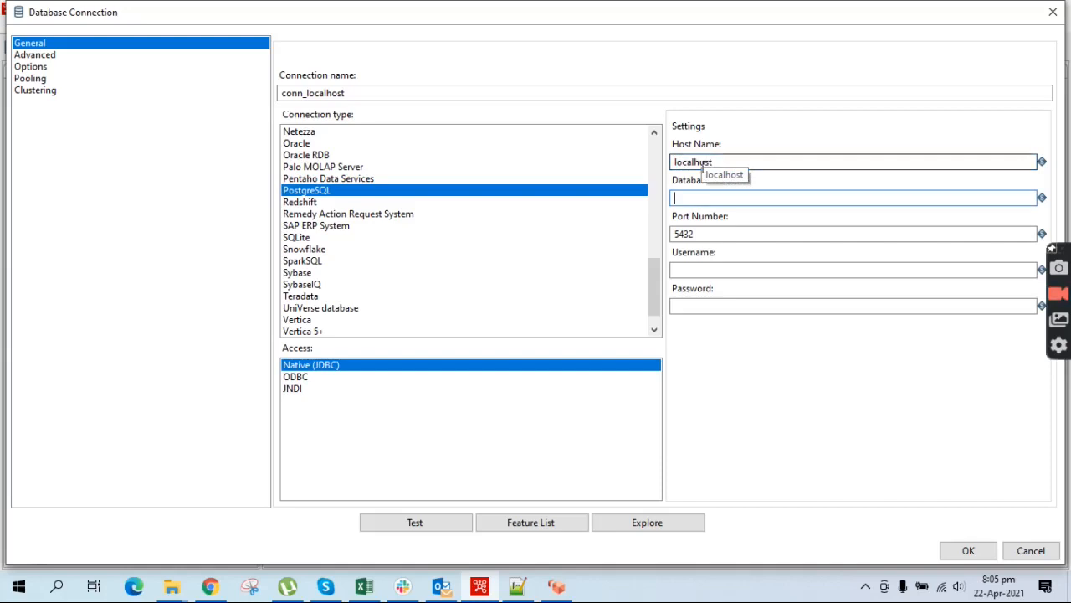
text(te)
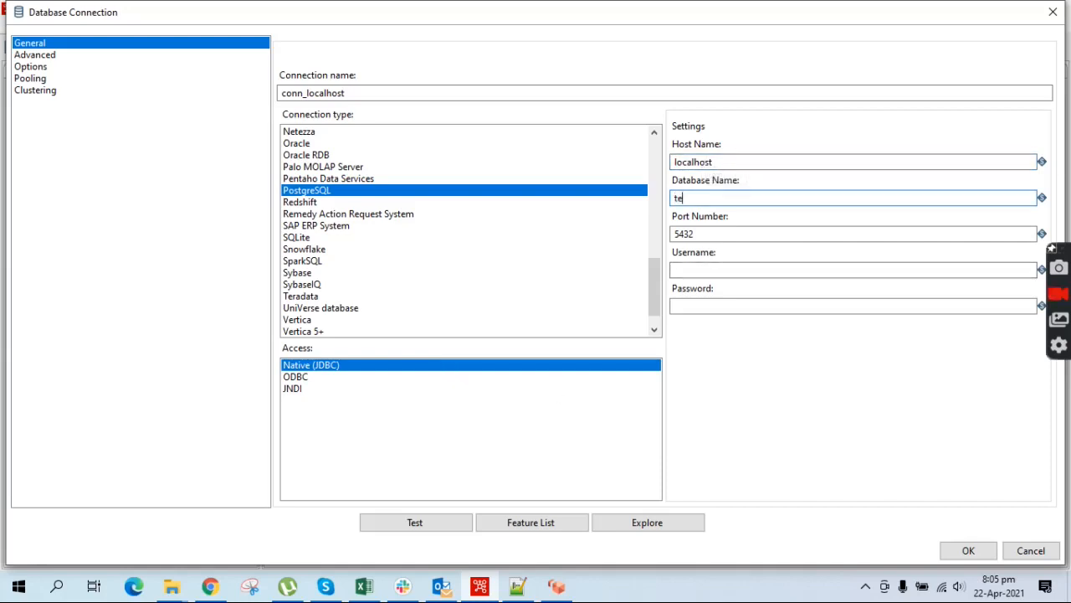
text(st)
click(694, 269)
text(postgres)
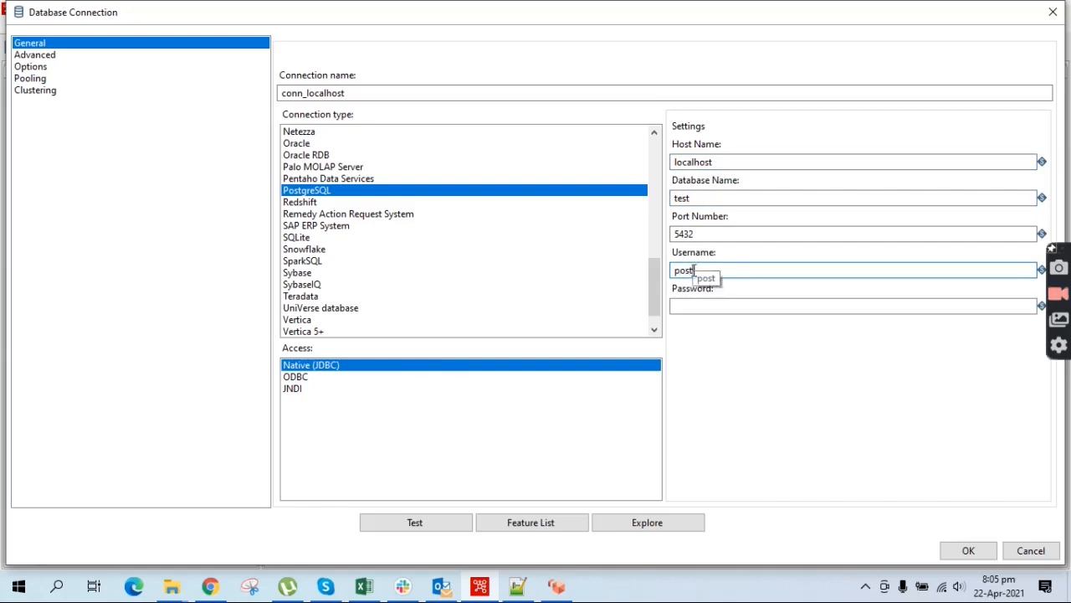
click(689, 306)
text(po)
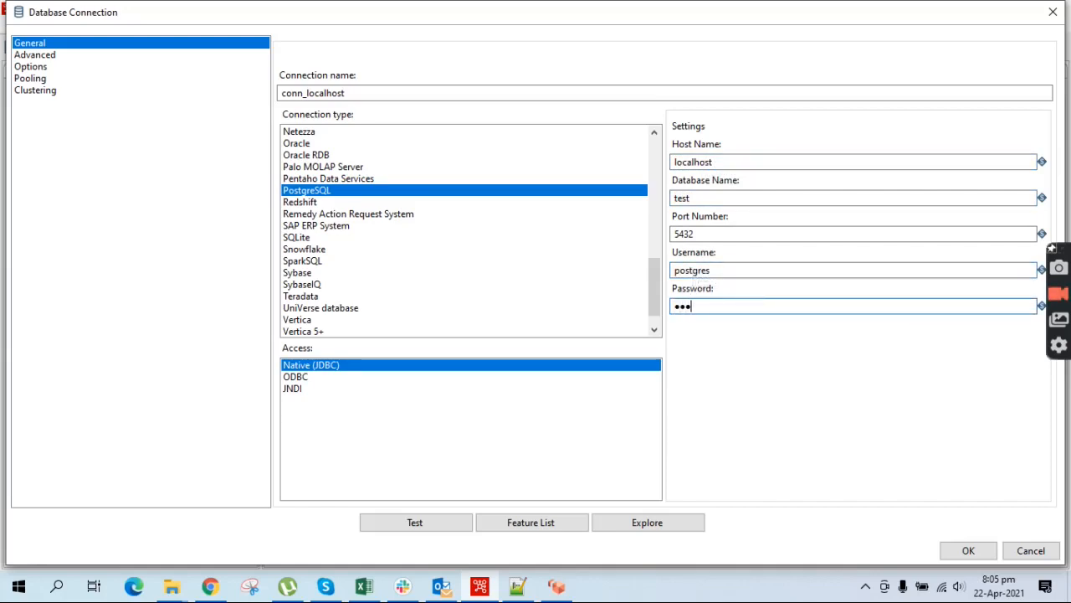
Test the connection successfully and save it for the Table output step
click(412, 522)
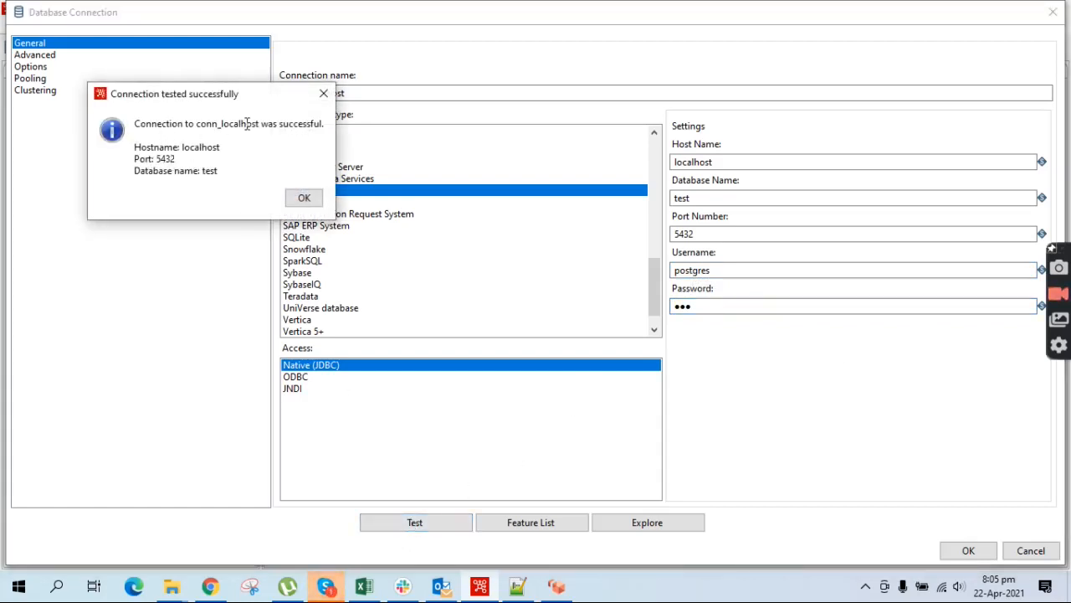
click(304, 198)
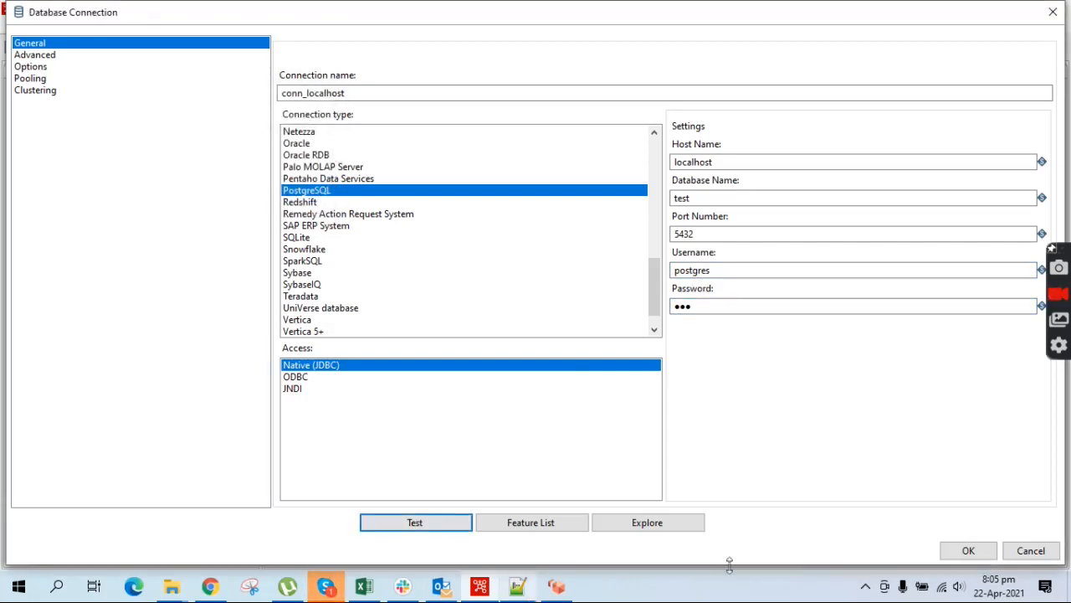
click(977, 552)
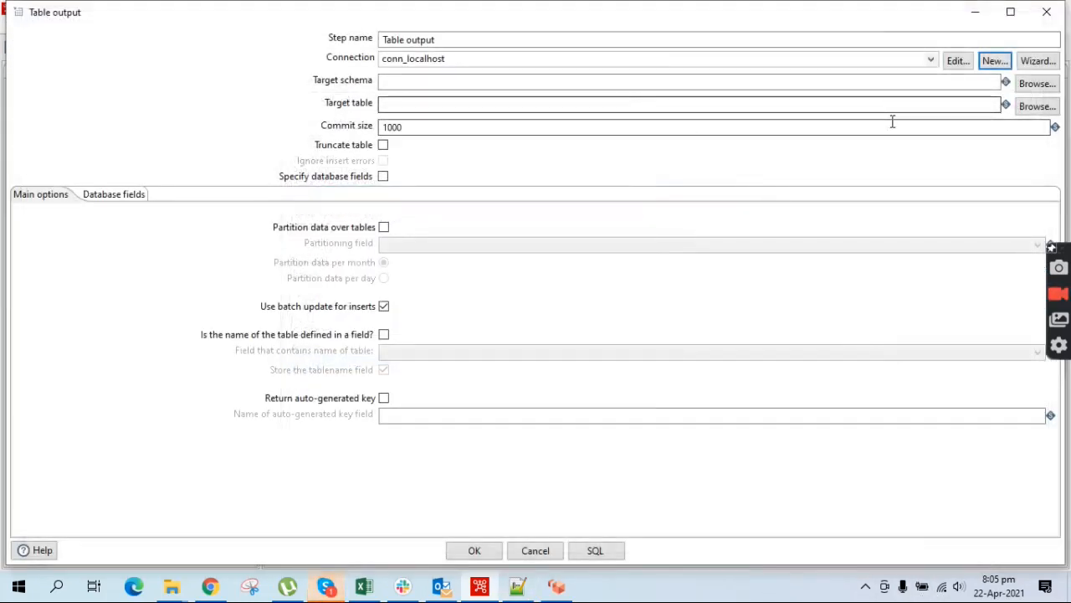
Target schema testdb and table customer_sales, and enable Specify database fields
click(1052, 85)
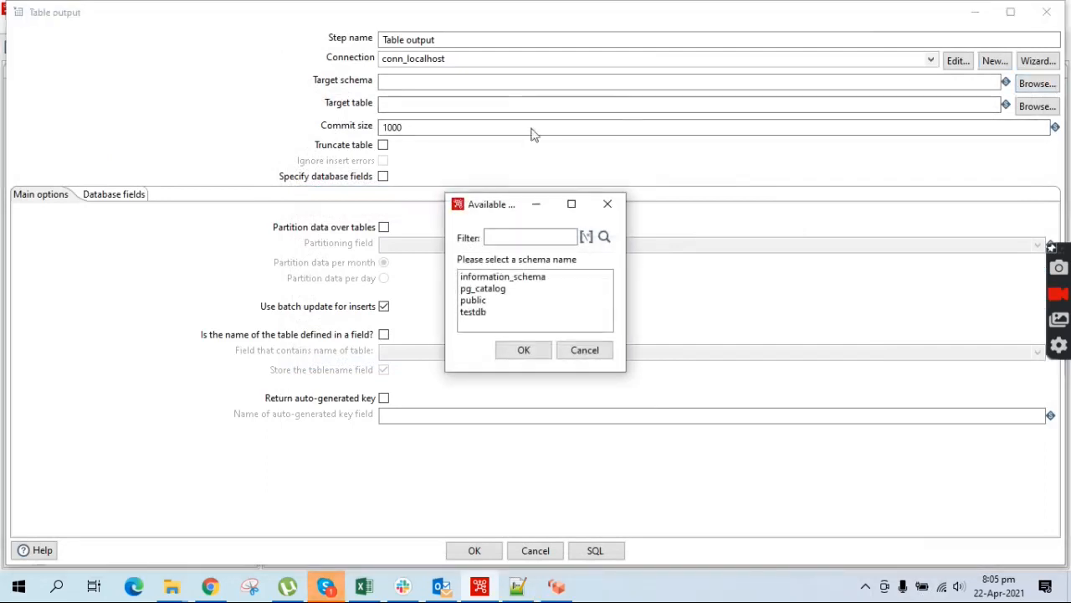
click(474, 314)
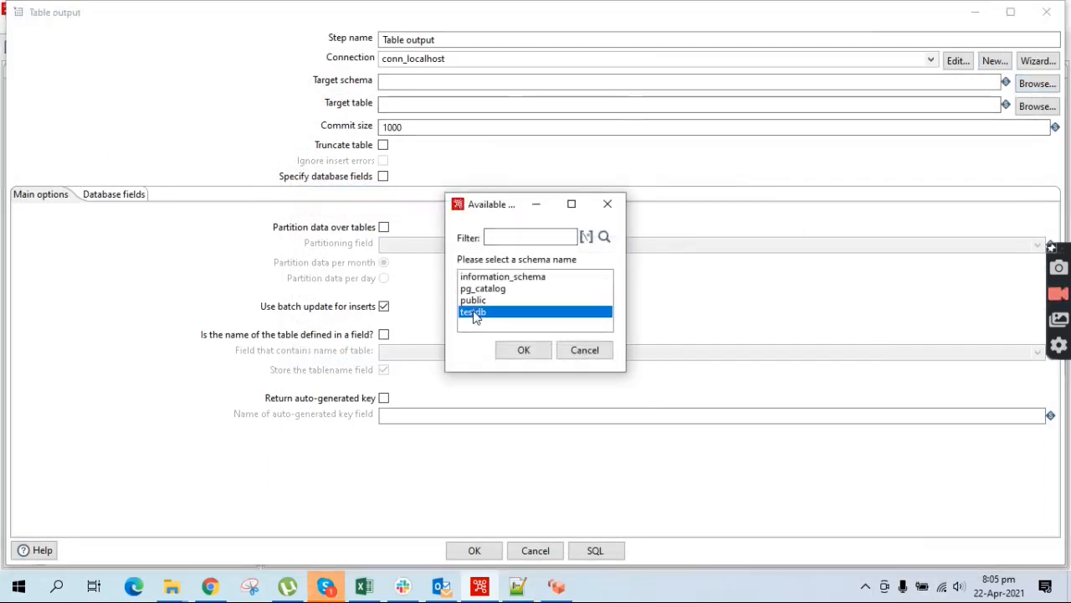
click(519, 350)
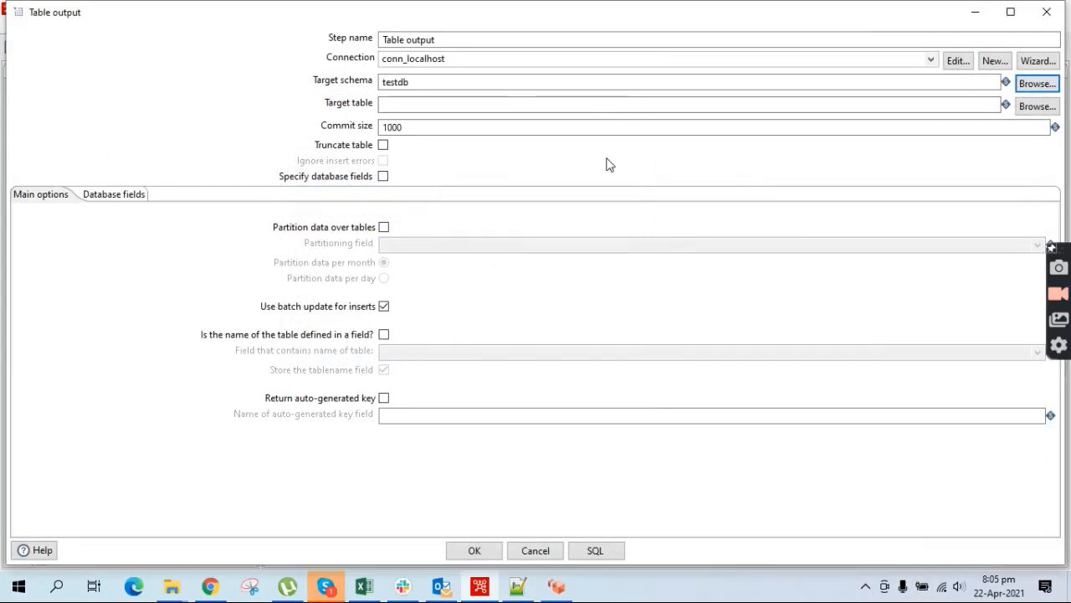
click(1037, 106)
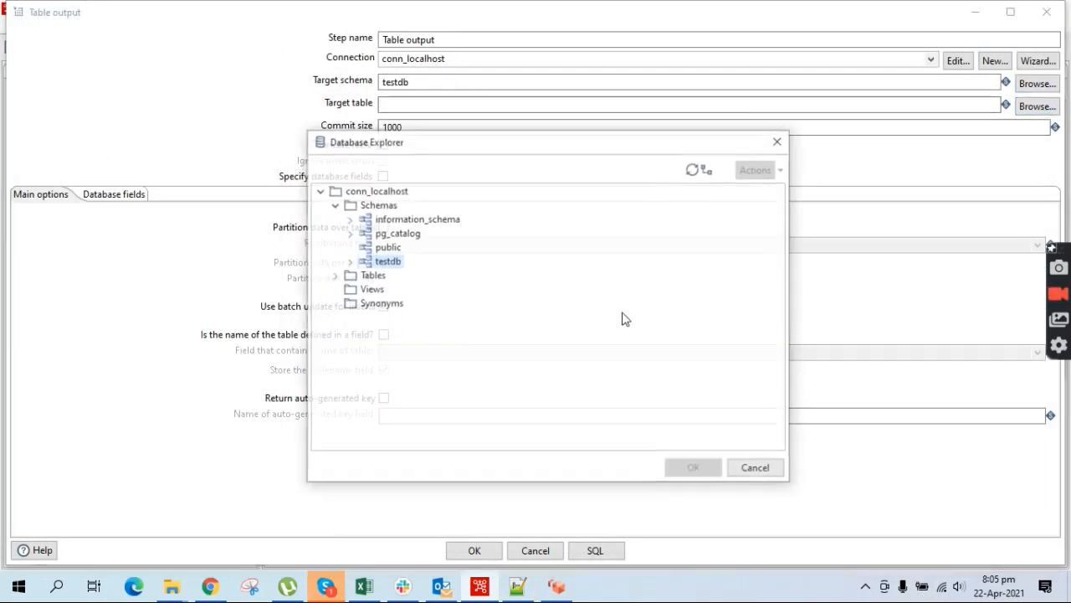
click(334, 275)
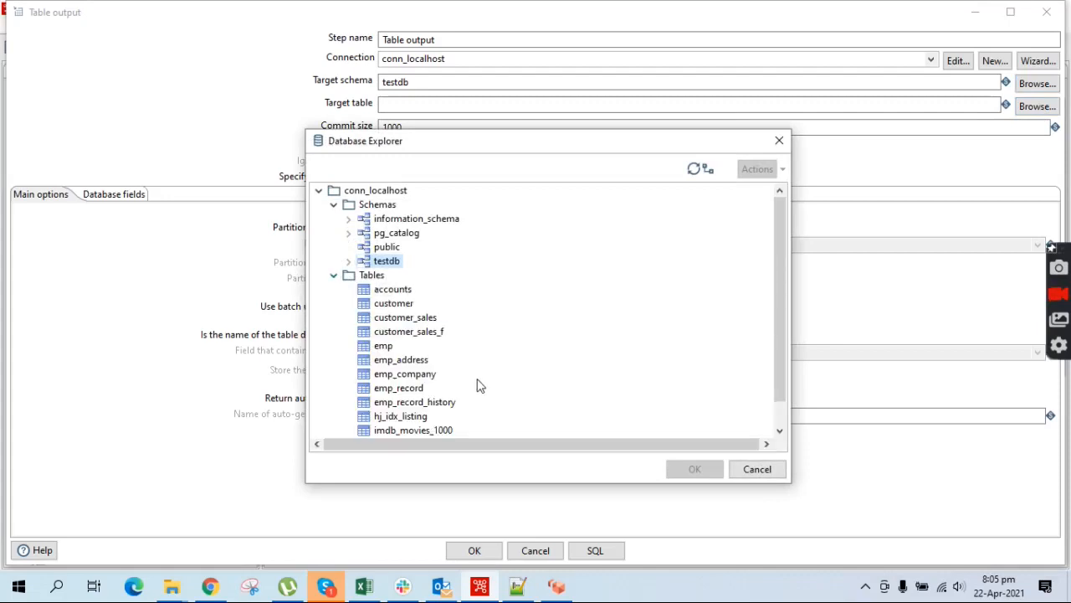
click(423, 318)
click(703, 471)
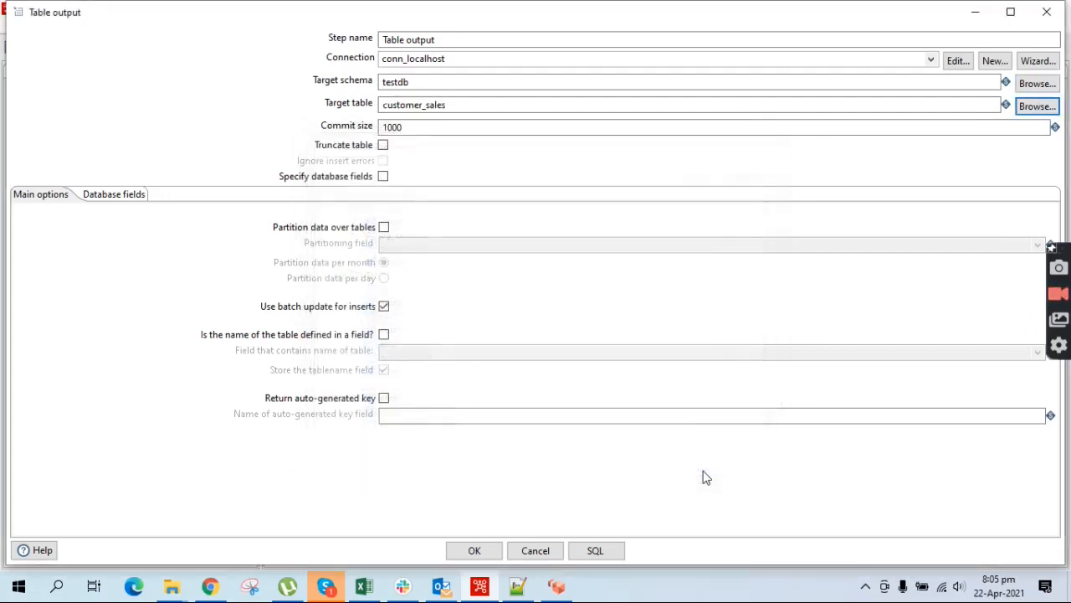
click(383, 176)
click(124, 199)
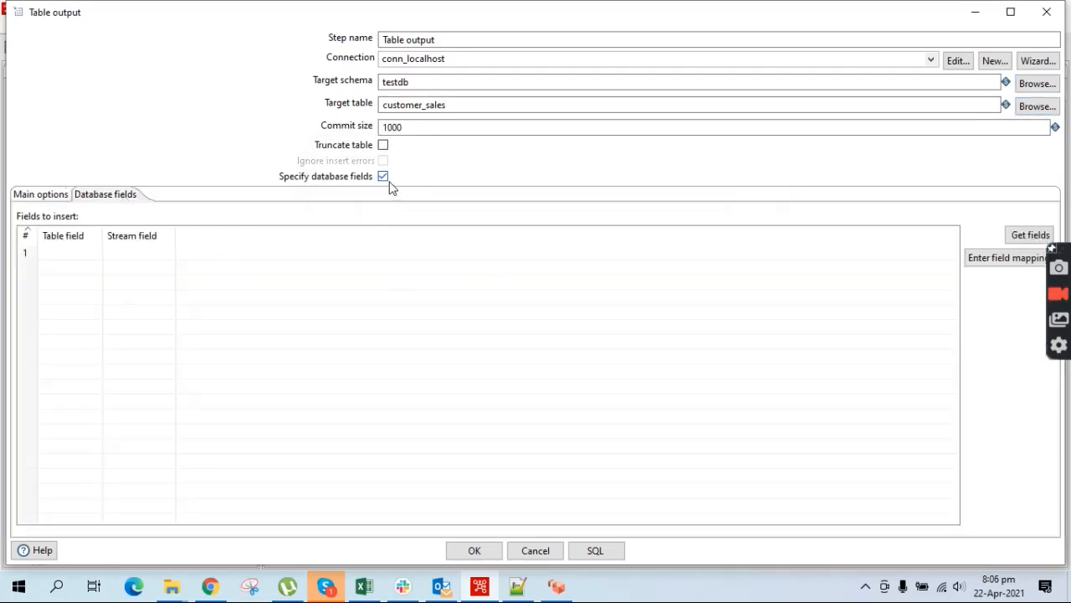
Map only id, sales and full_name as database fields, removing first_name and last_name
click(1017, 236)
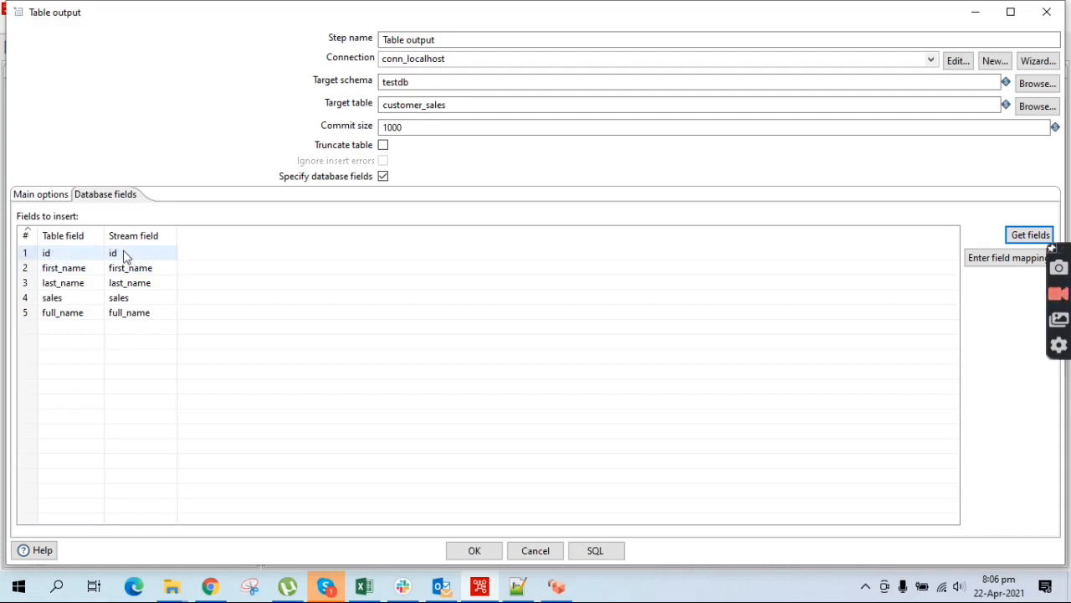
click(27, 271)
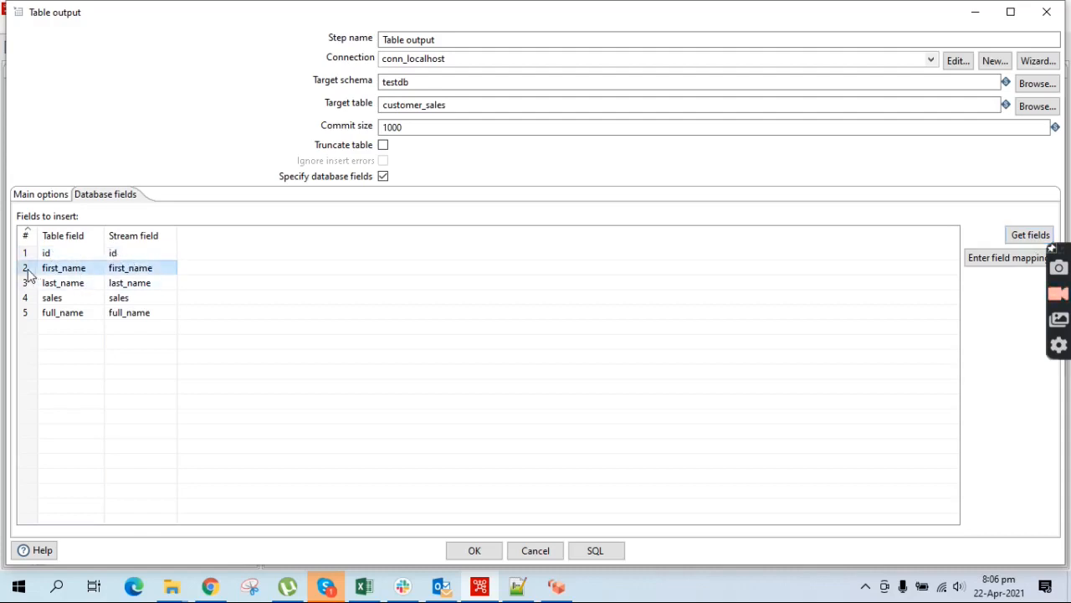
key(Delete)
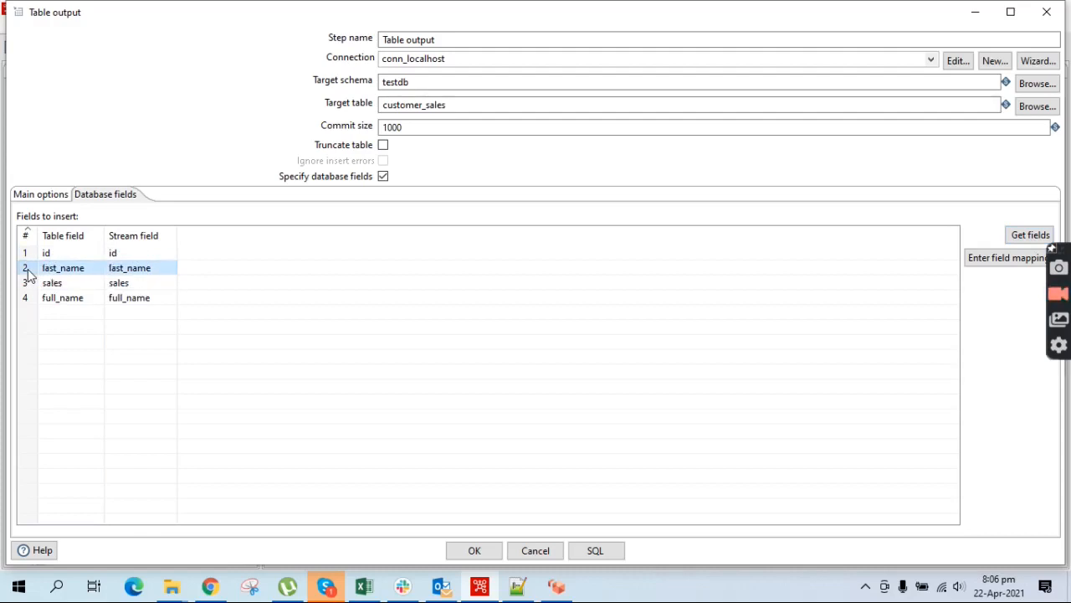
key(Delete)
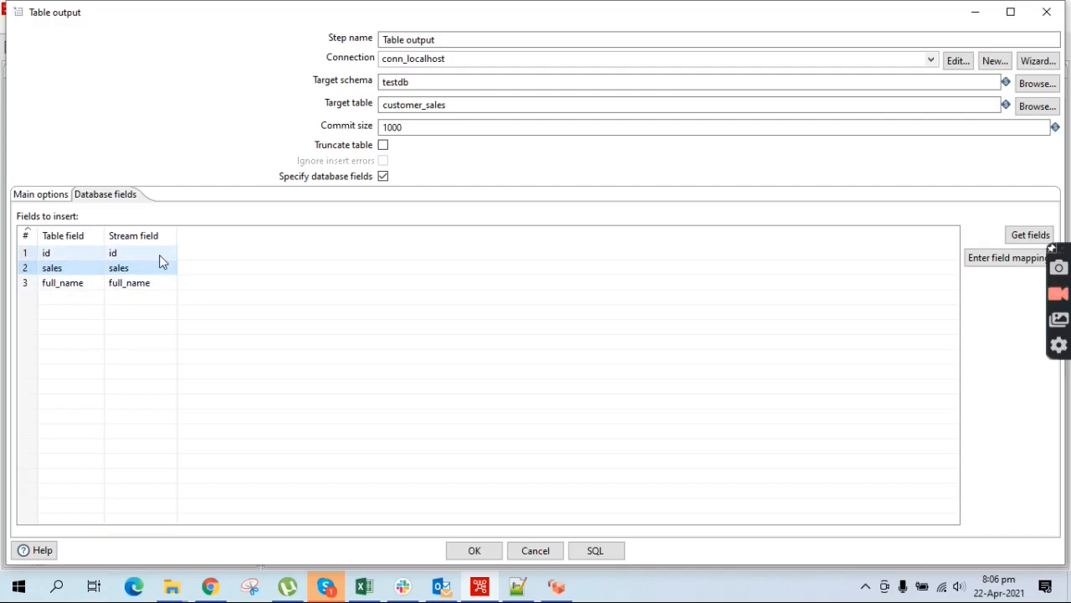
click(120, 262)
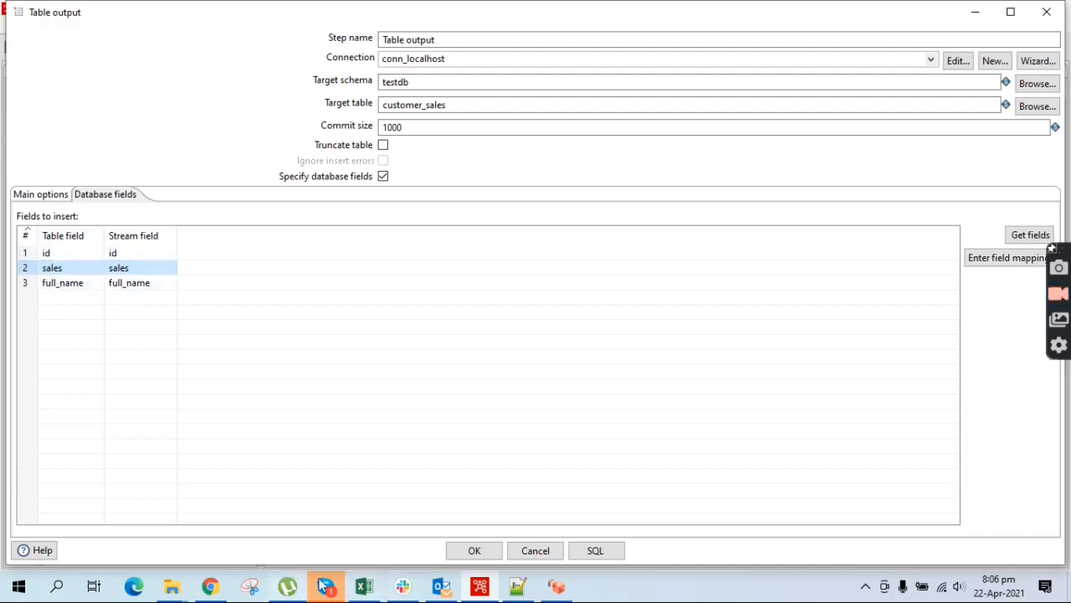
click(210, 586)
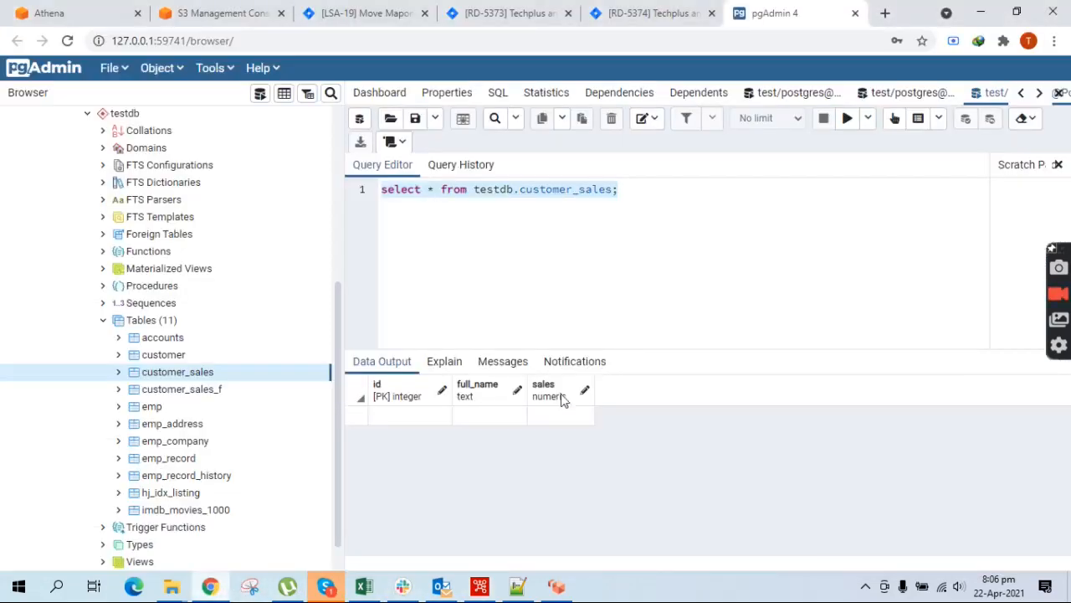
Return from pgAdmin to Spoon's Table output settings mapping id, sales and full_name into testdb.customer_sales
click(219, 590)
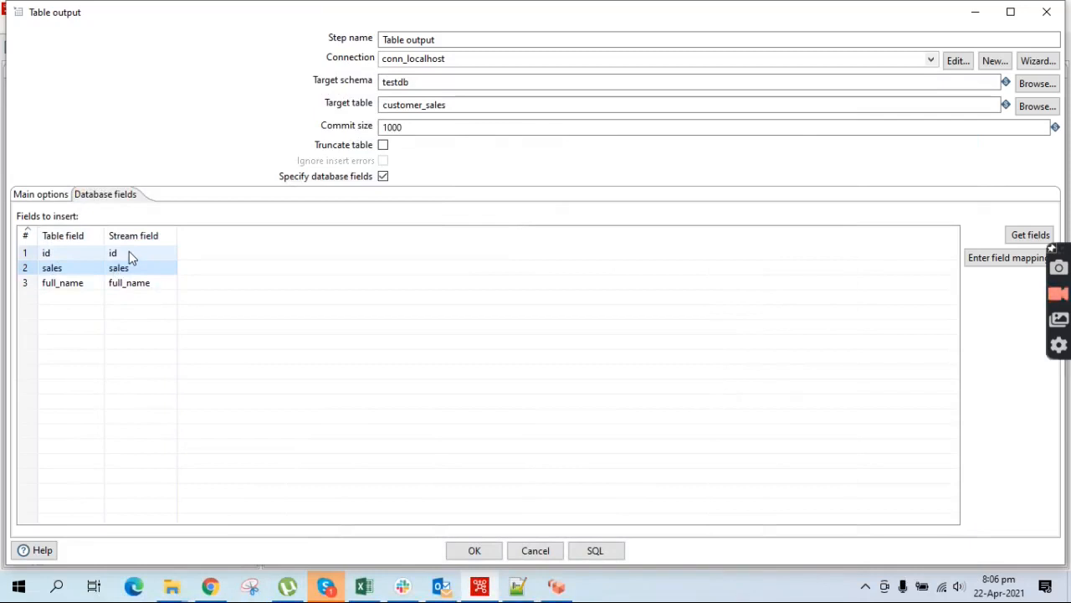
Confirm Table output, save customer_sales_demo and run it so Table output writes 10 rows
click(473, 551)
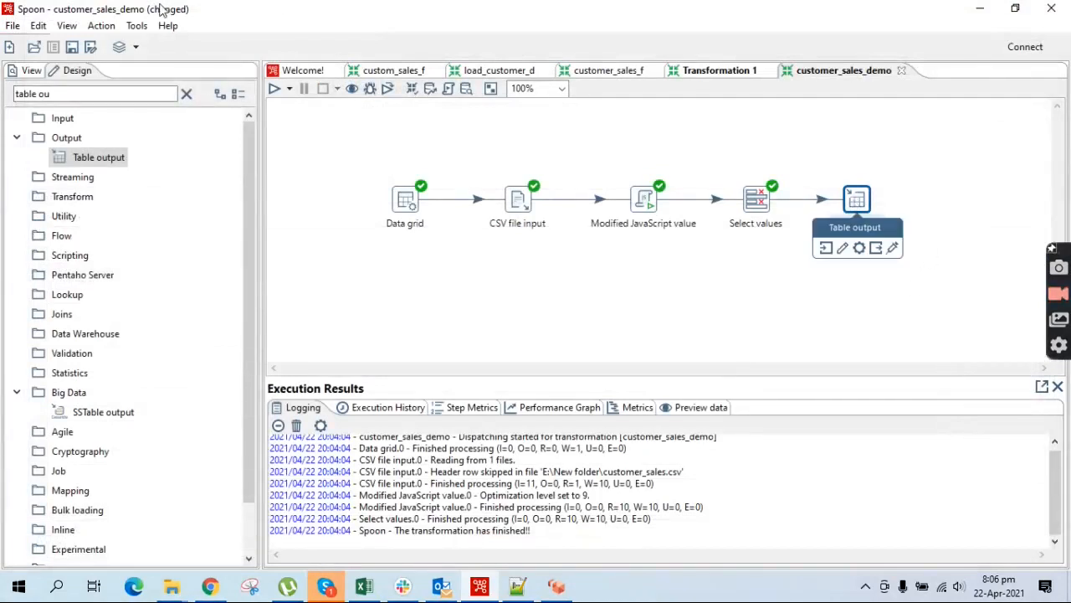
key(ctrl+s)
click(274, 89)
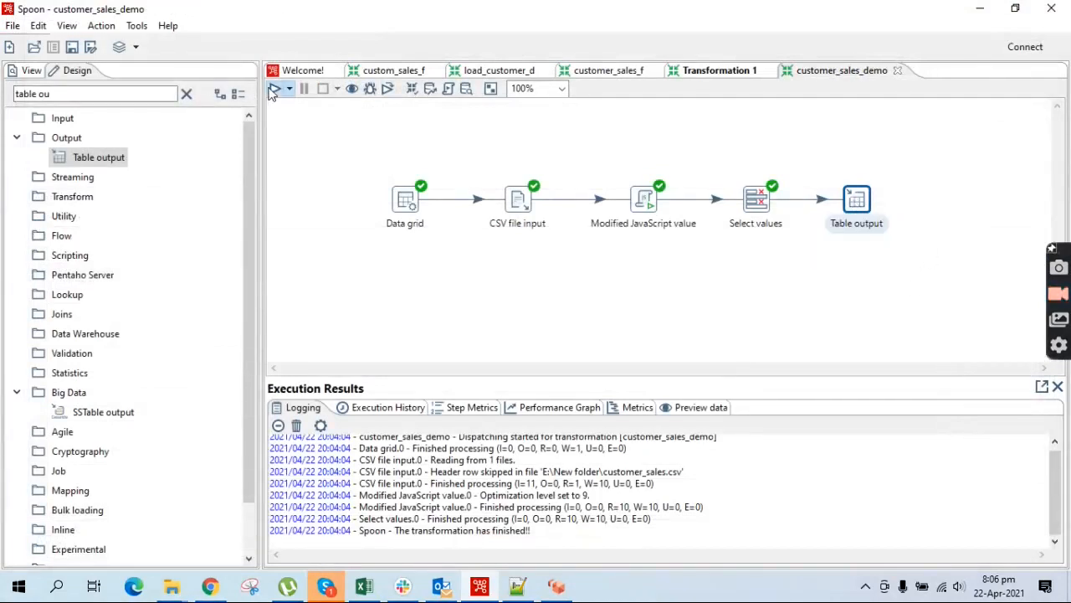
click(725, 470)
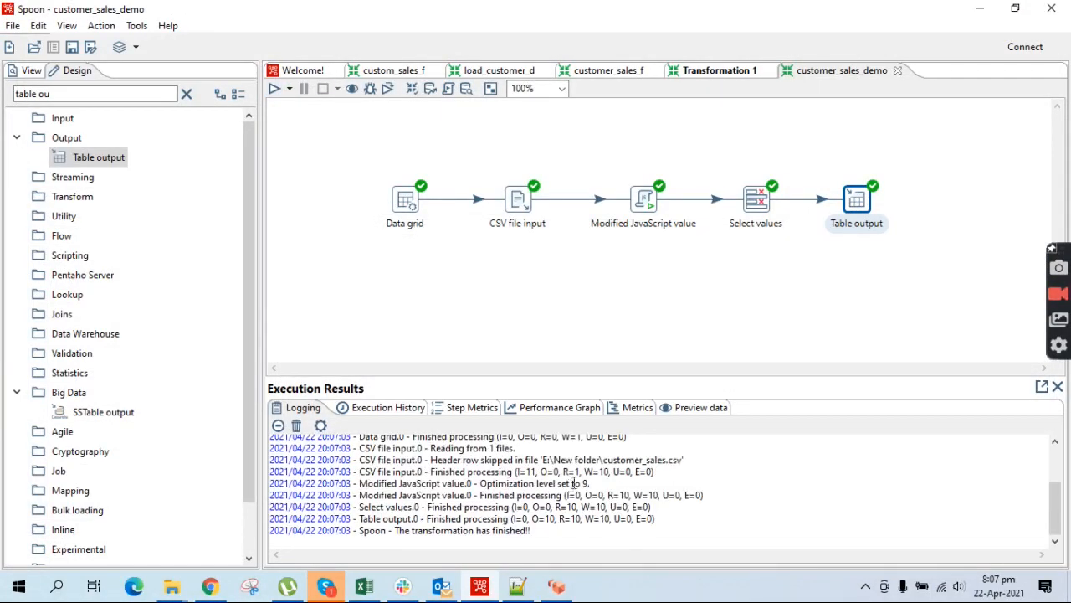
mouse_move(873, 198)
click(210, 586)
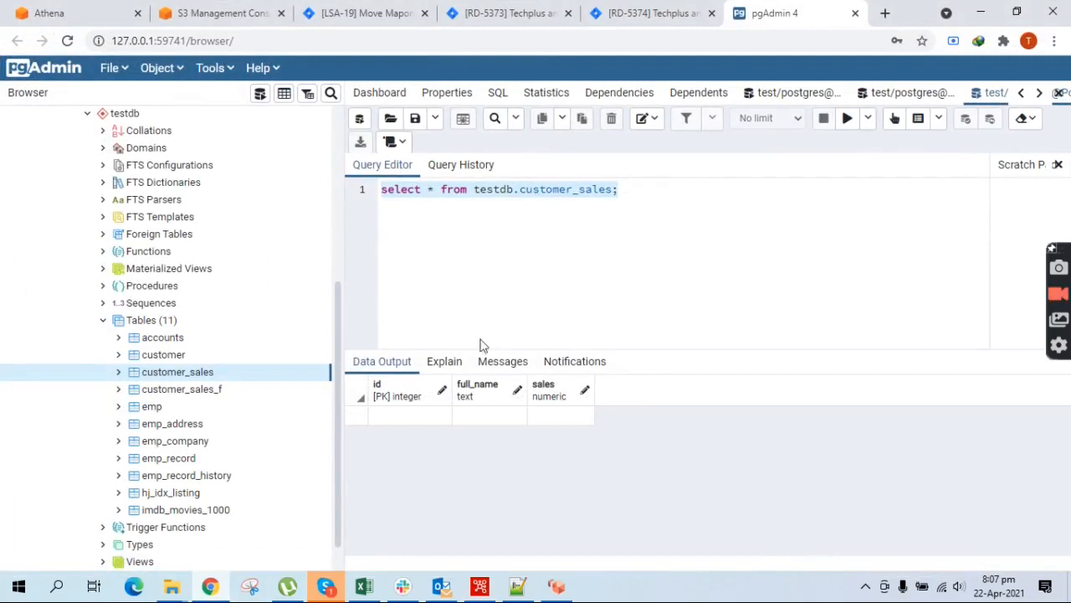
Rerun the customer_sales query for 10 rows and compare them with lines 2–11 of customer_sales.csv
click(847, 121)
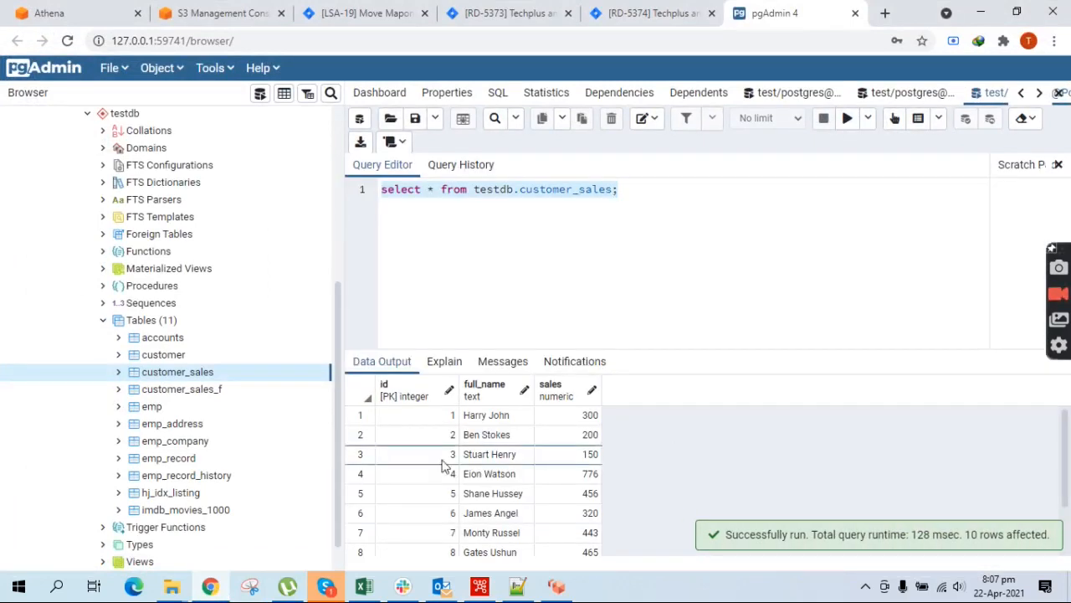
click(517, 586)
drag(211, 264, 49, 106)
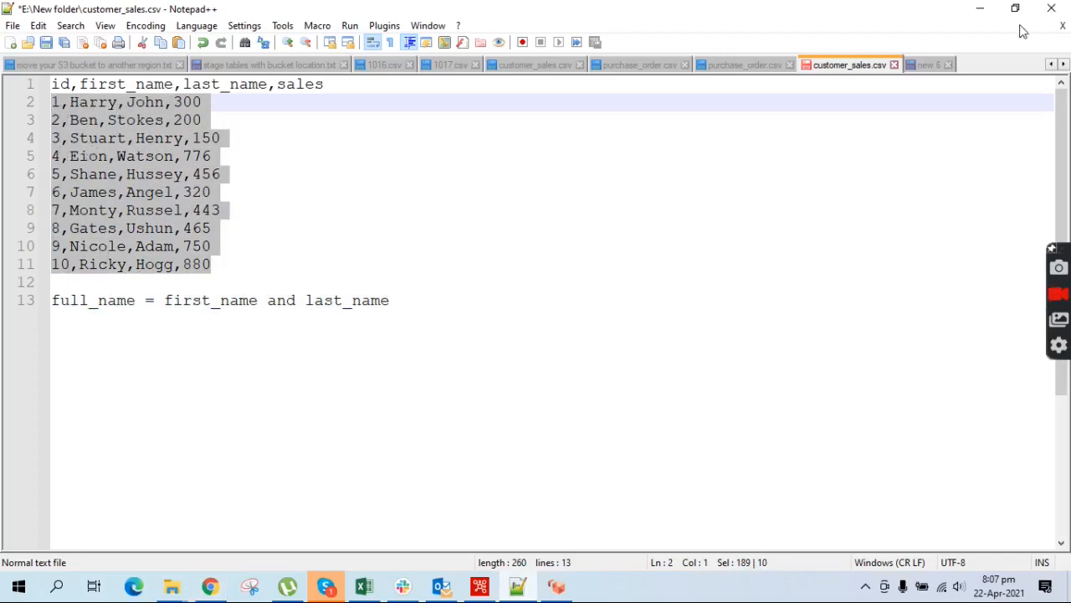
click(980, 8)
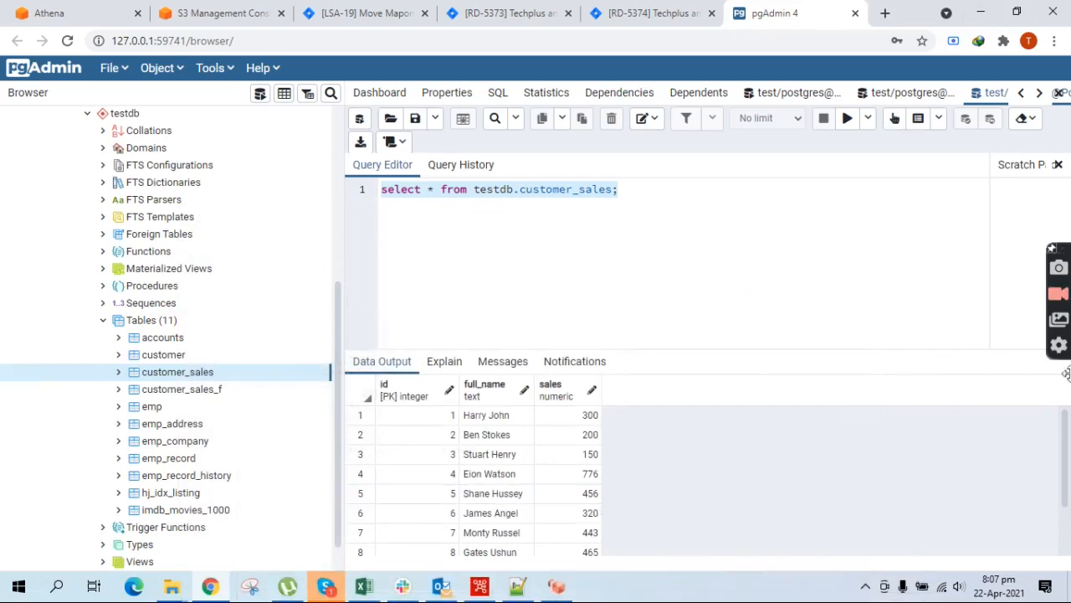
Scroll the Data Output grid to the tenth row, then go back to the completed Spoon transformation
drag(1067, 430, 1068, 452)
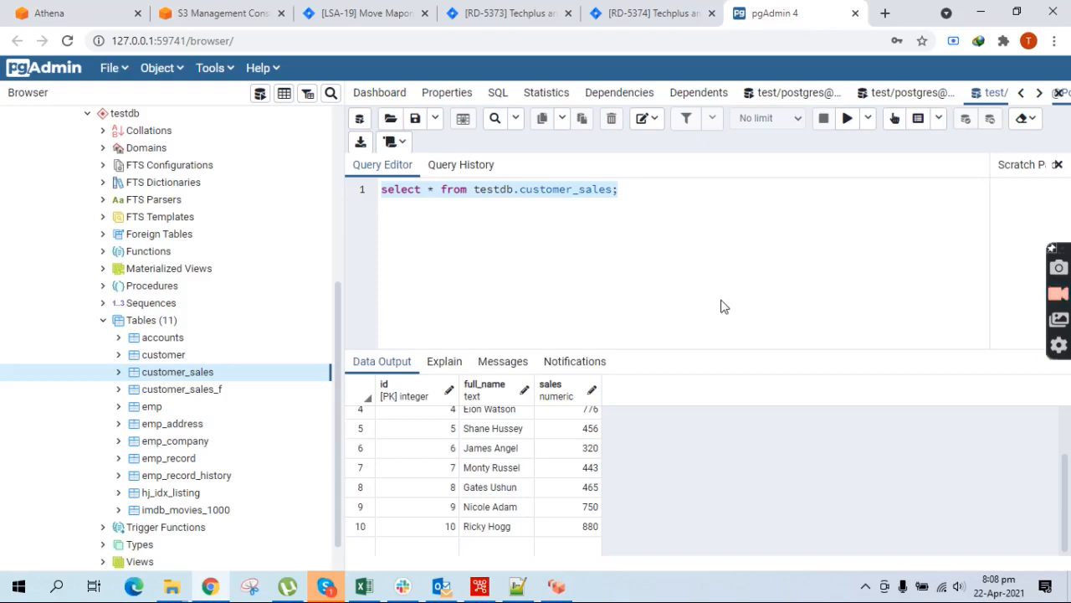
click(479, 585)
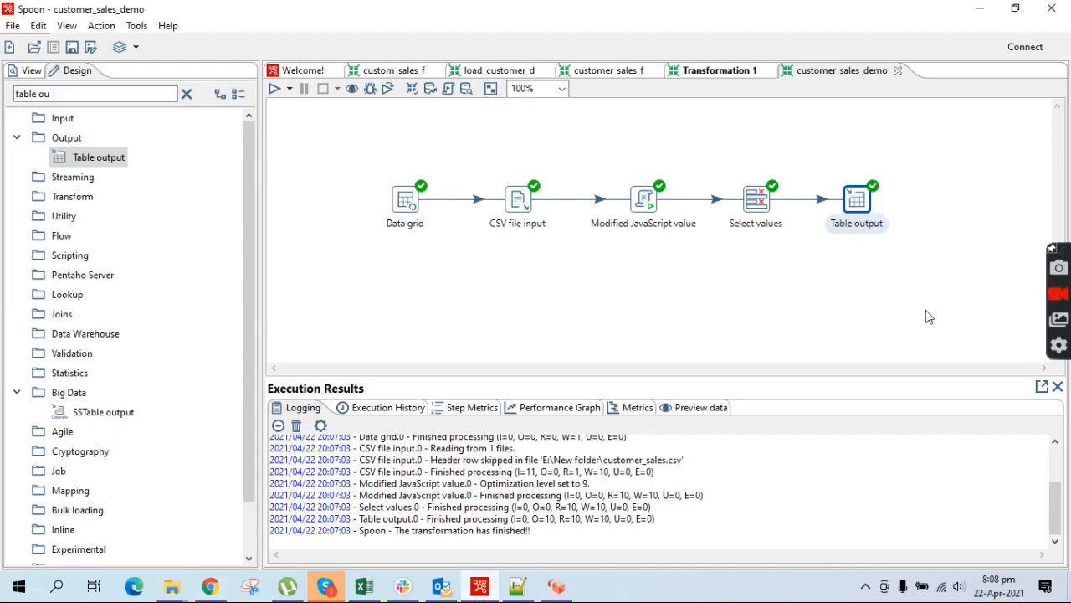